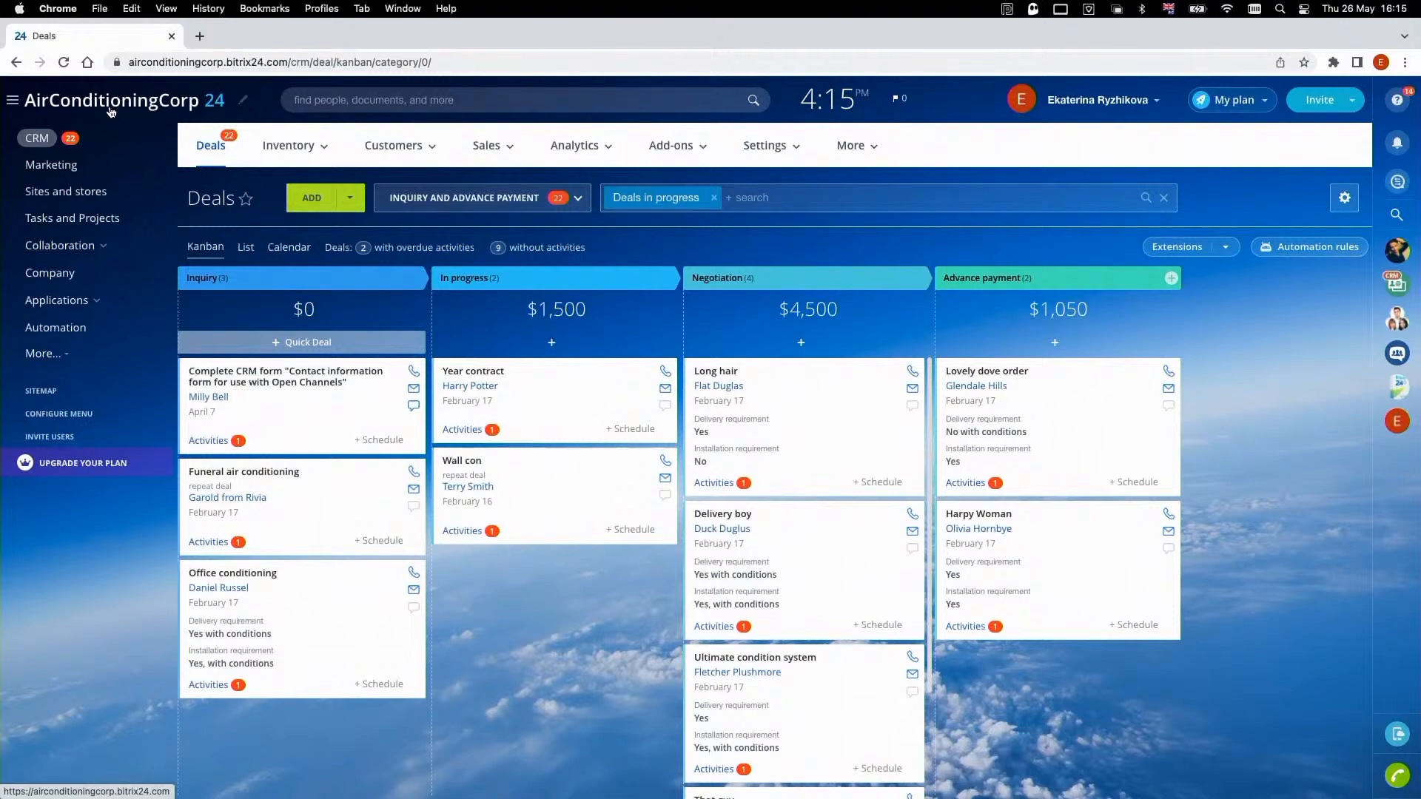
- Open the Inquiry-stage deal created from the "Contact information form for use with Open Channels" CRM form and view its details
{"action": "left_click", "coordinate": [420, 151]}
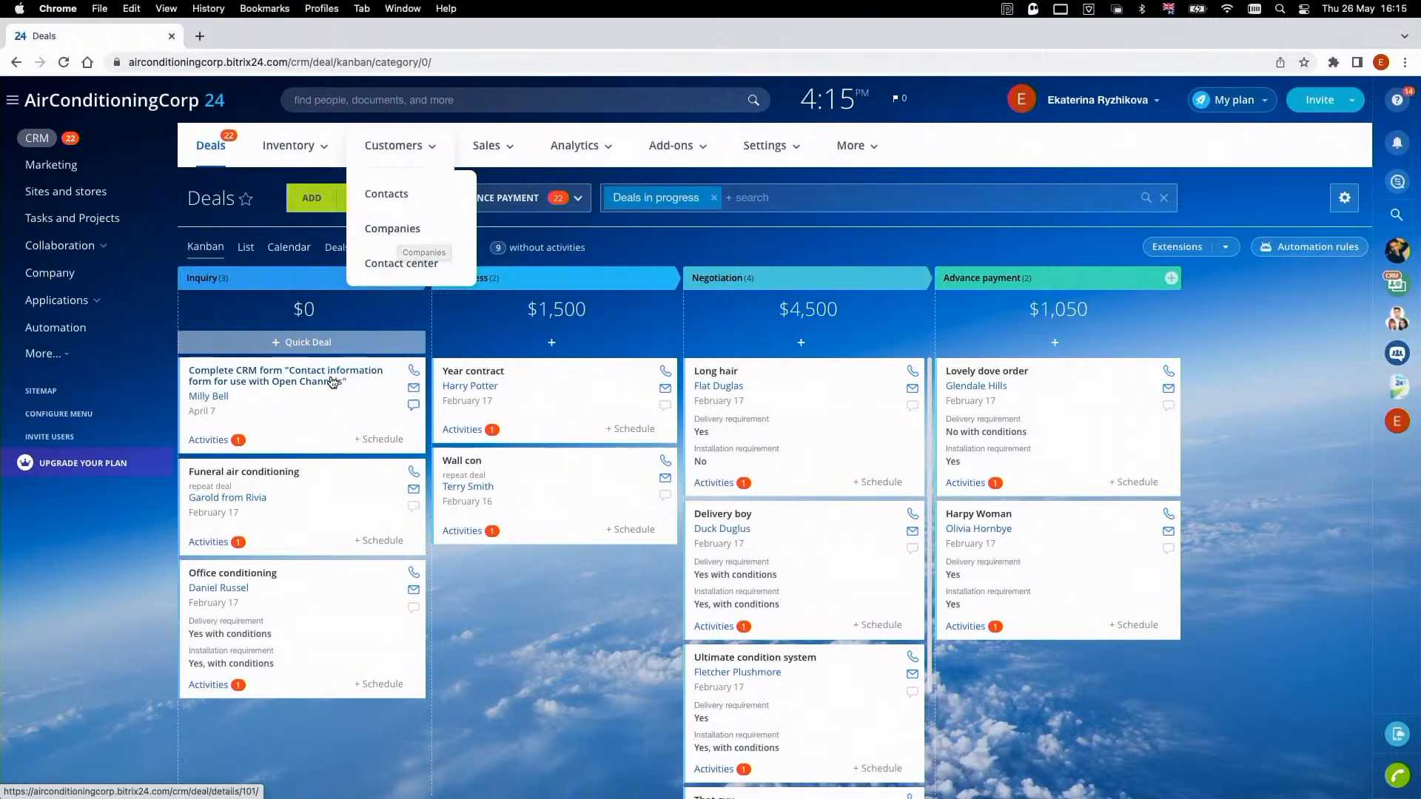
{"action": "left_click", "coordinate": [330, 374]}
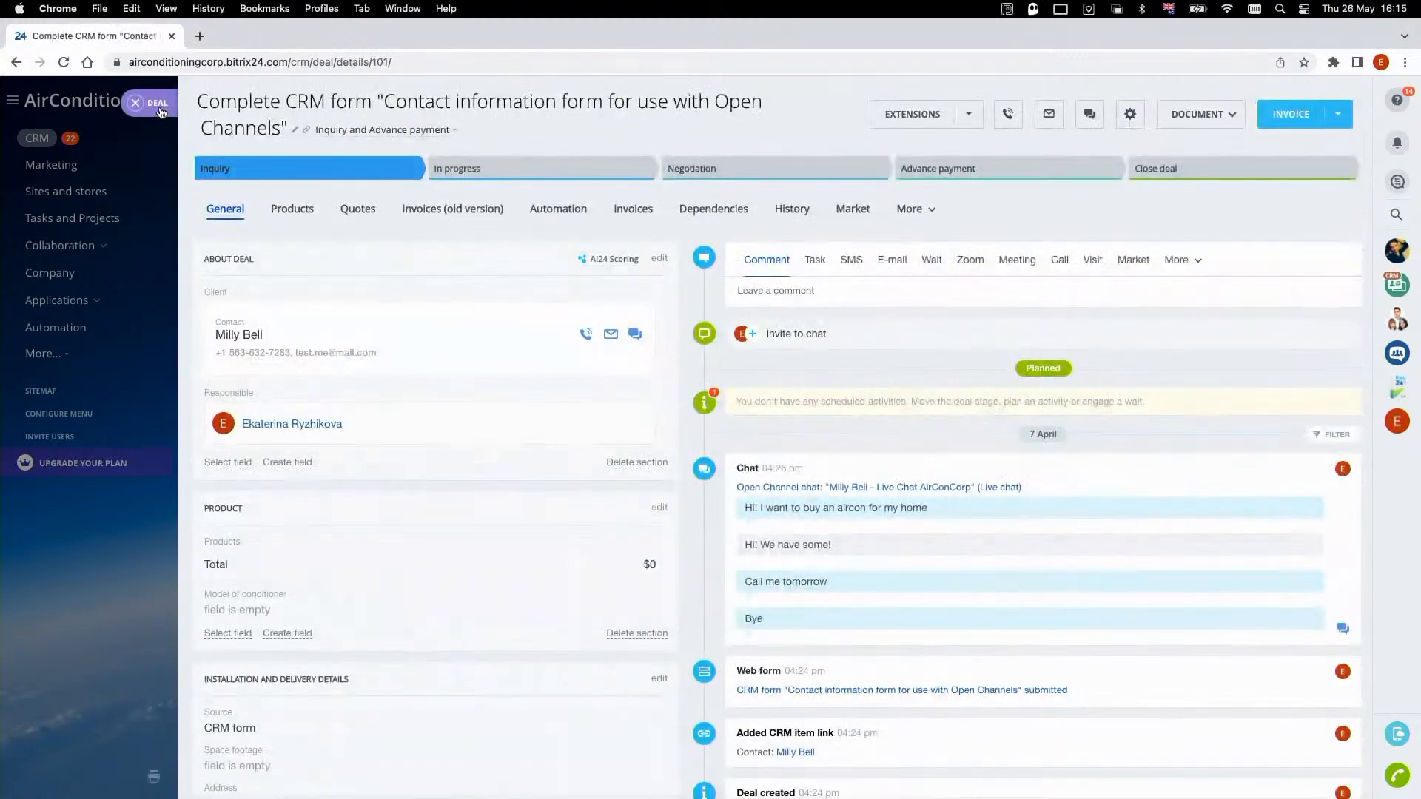
{"action": "scroll", "coordinate": [337, 309], "scroll_direction": "down", "scroll_amount": 1}
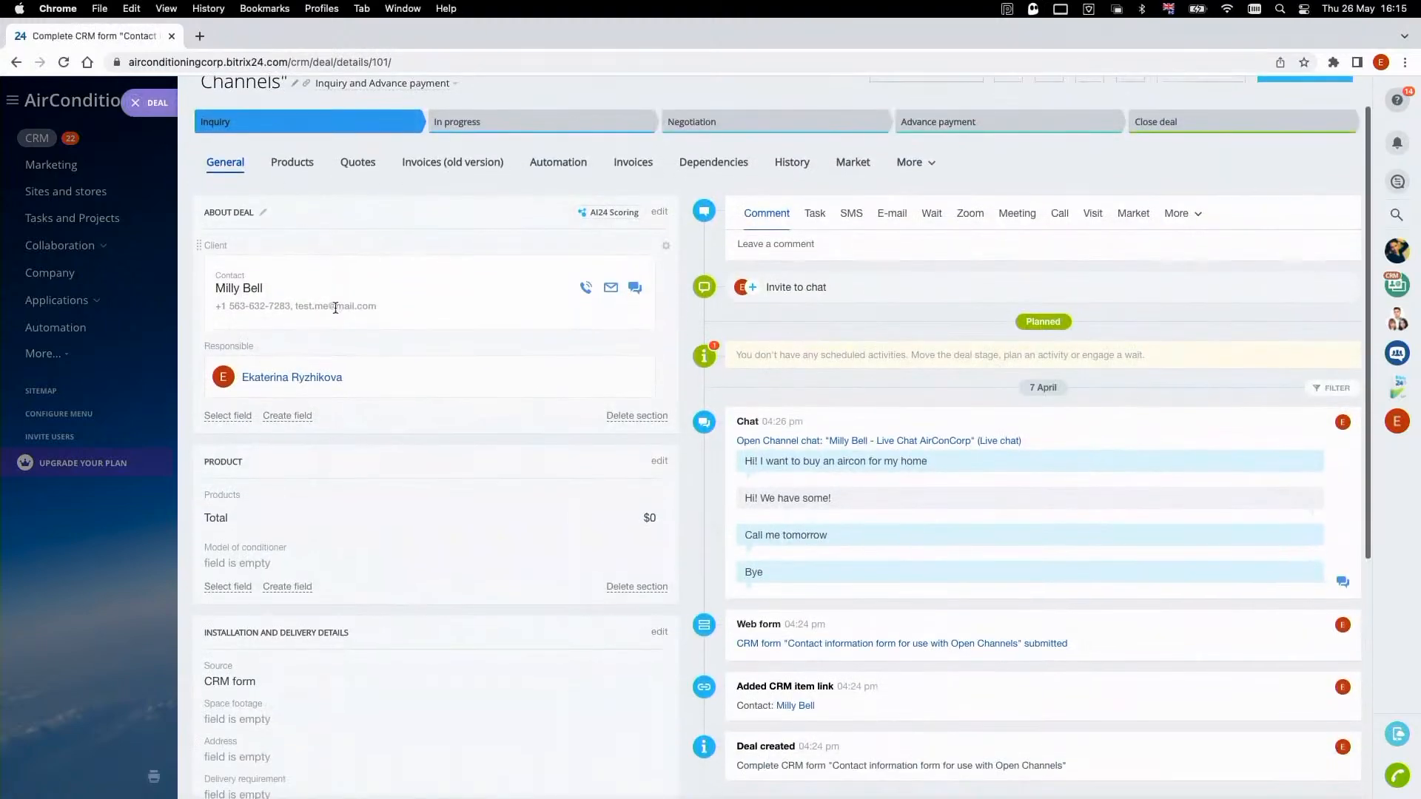
- Open the deal's linked contact and examine the personal details, communication fields and activity history
{"action": "left_click", "coordinate": [251, 294]}
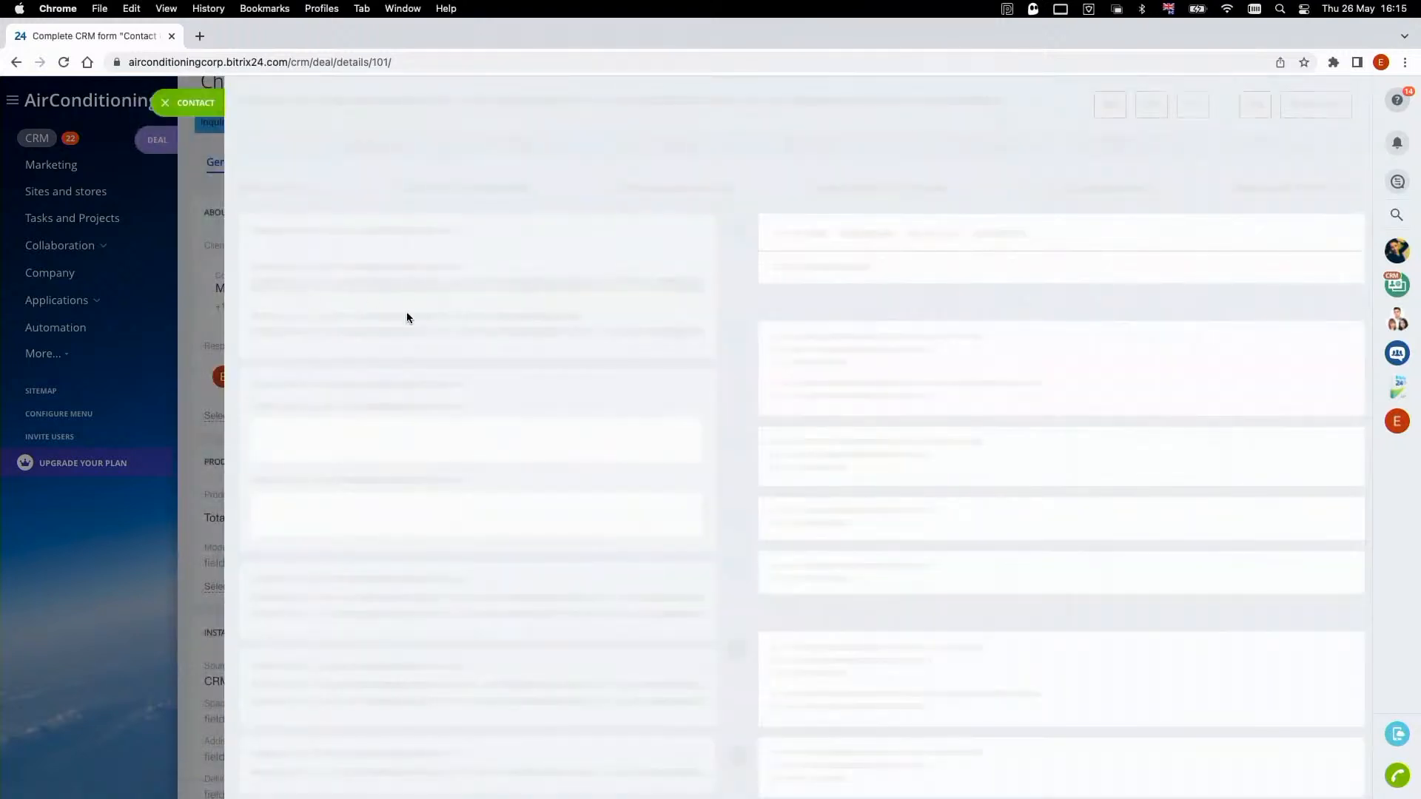
{"action": "scroll", "coordinate": [675, 447], "scroll_direction": "down", "scroll_amount": 1}
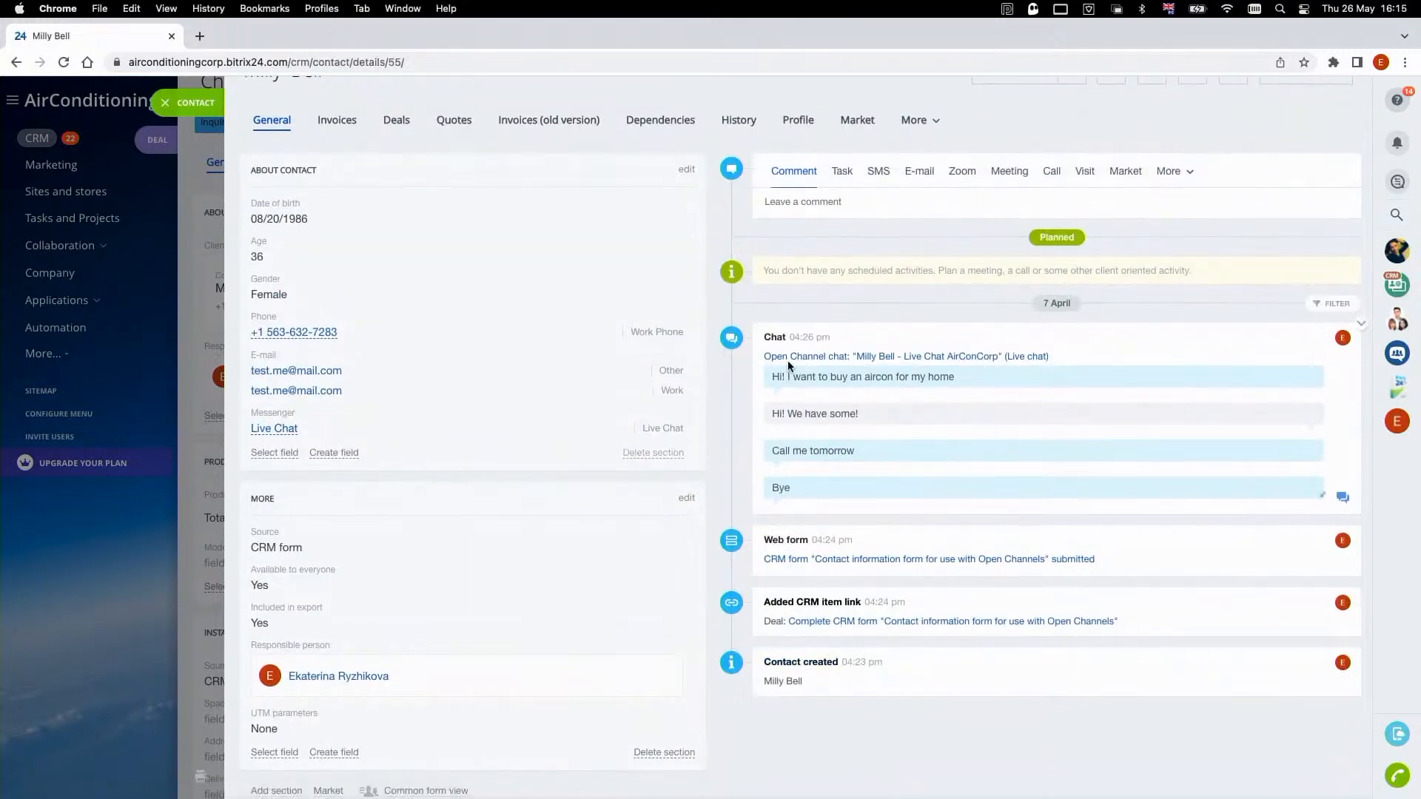
{"action": "scroll", "coordinate": [290, 232], "scroll_direction": "up", "scroll_amount": 1}
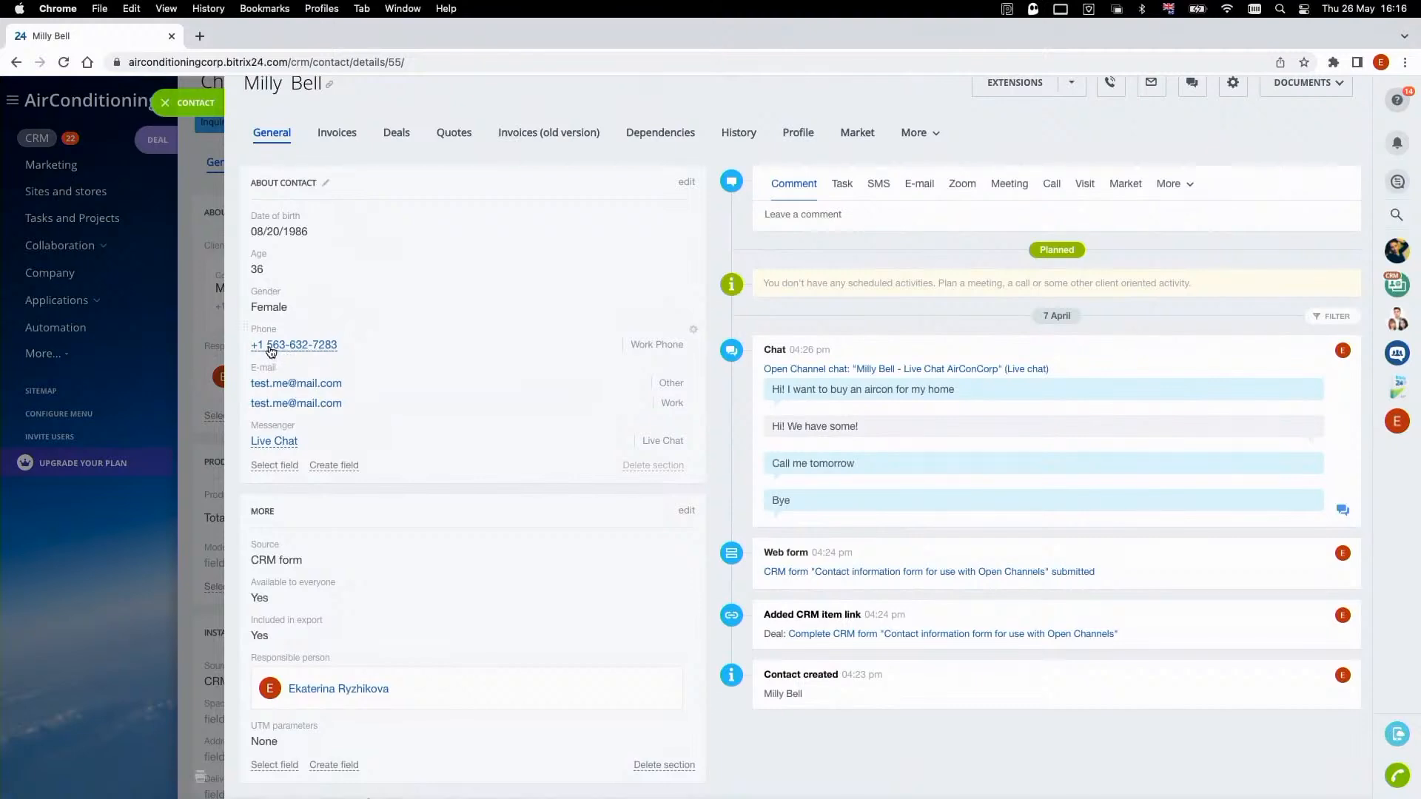
{"action": "scroll", "coordinate": [271, 345], "scroll_direction": "down", "scroll_amount": 1}
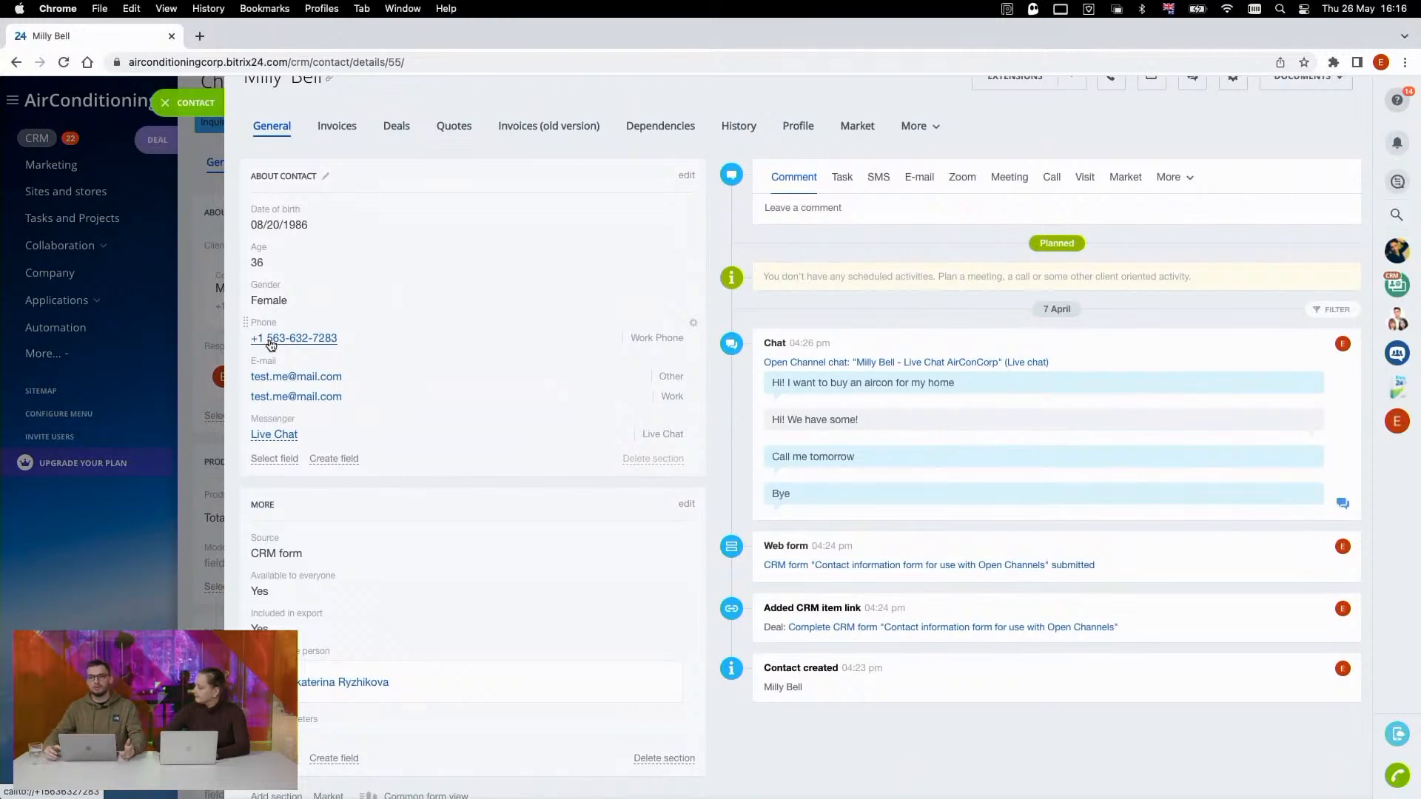
- Review the field types available for a new field in the contact's About section, and return to the deals board
{"action": "left_click", "coordinate": [334, 459]}
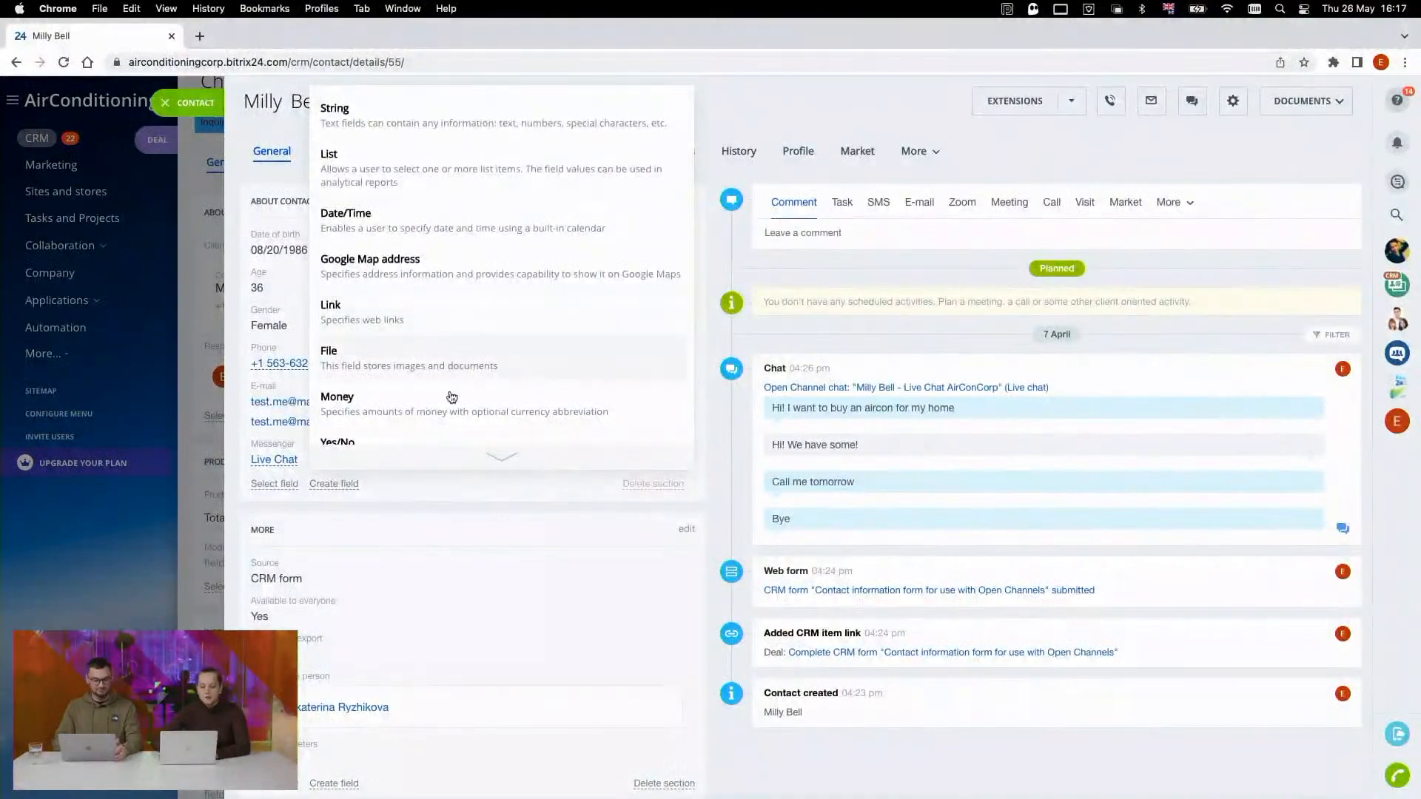
{"action": "scroll", "coordinate": [434, 457], "scroll_direction": "down", "scroll_amount": 1}
{"action": "scroll", "coordinate": [409, 359], "scroll_direction": "up", "scroll_amount": 1}
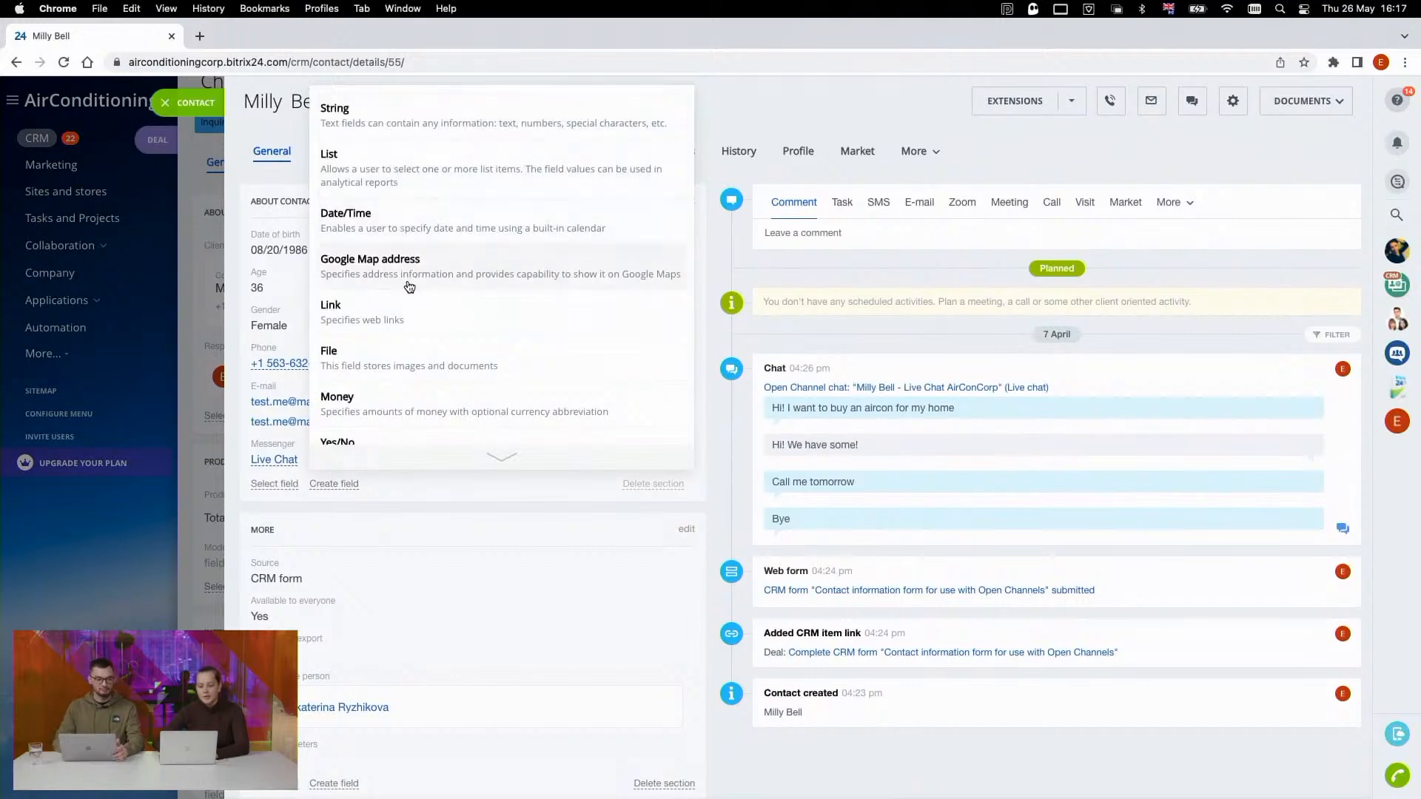
{"action": "scroll", "coordinate": [406, 459], "scroll_direction": "down", "scroll_amount": 1}
{"action": "left_click", "coordinate": [413, 485]}
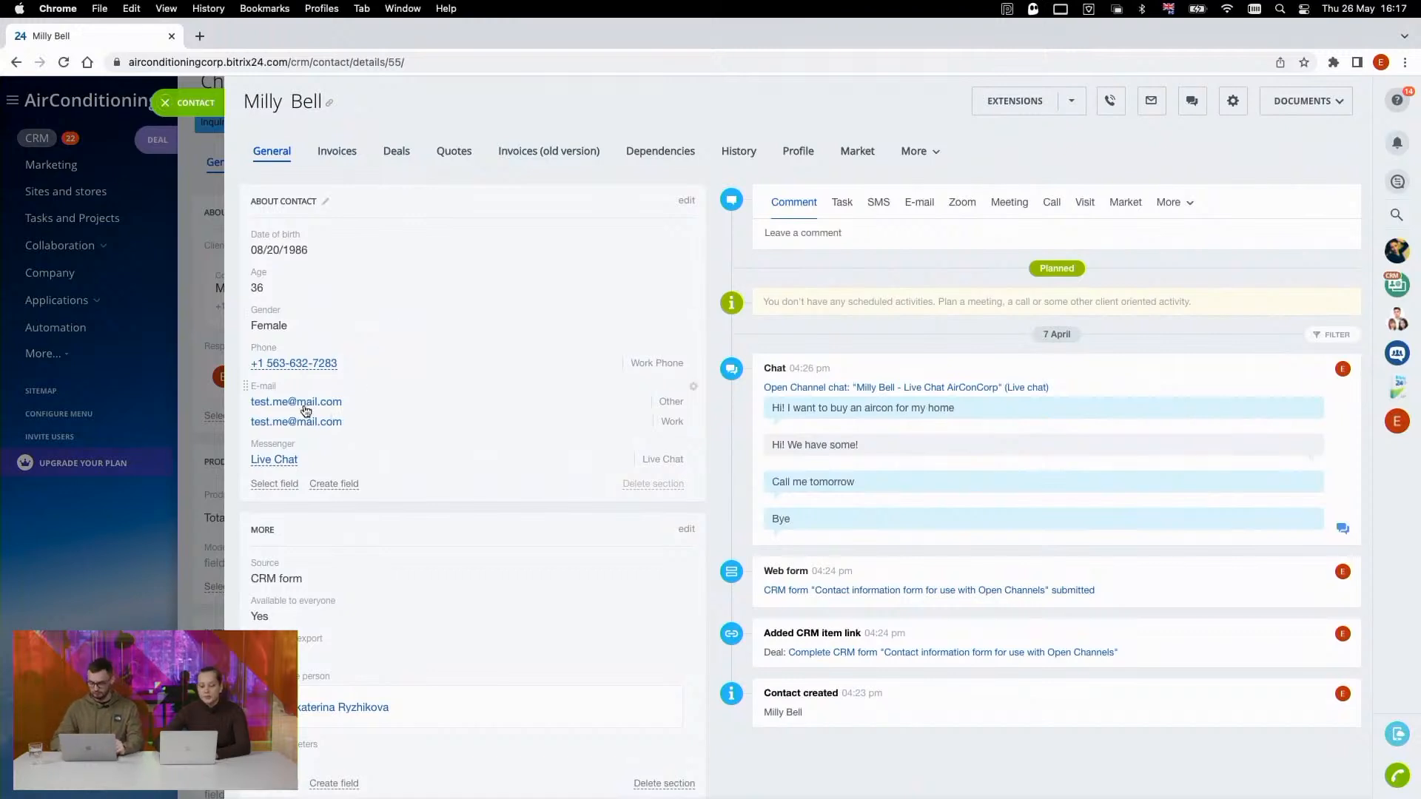
{"action": "left_click", "coordinate": [212, 109]}
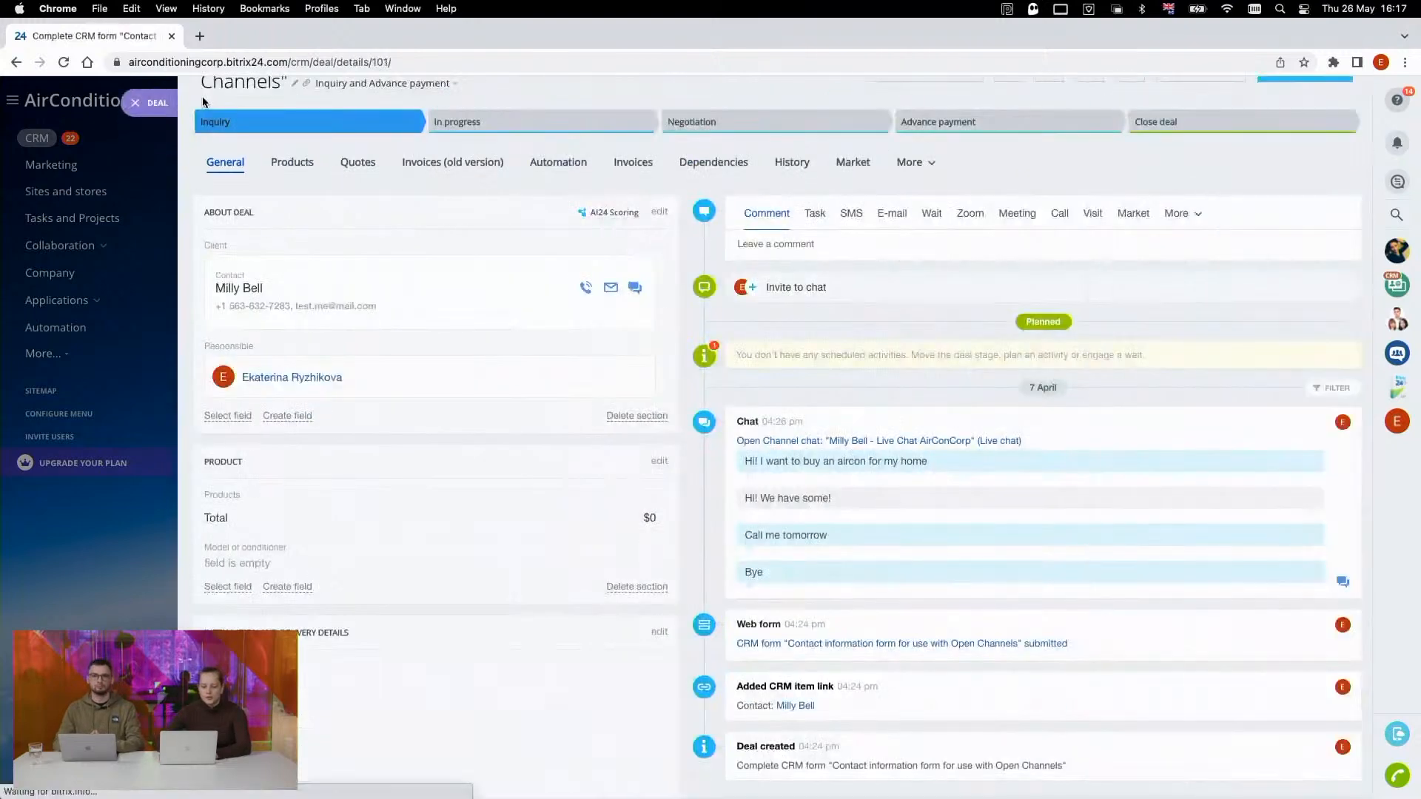
{"action": "left_click", "coordinate": [162, 108]}
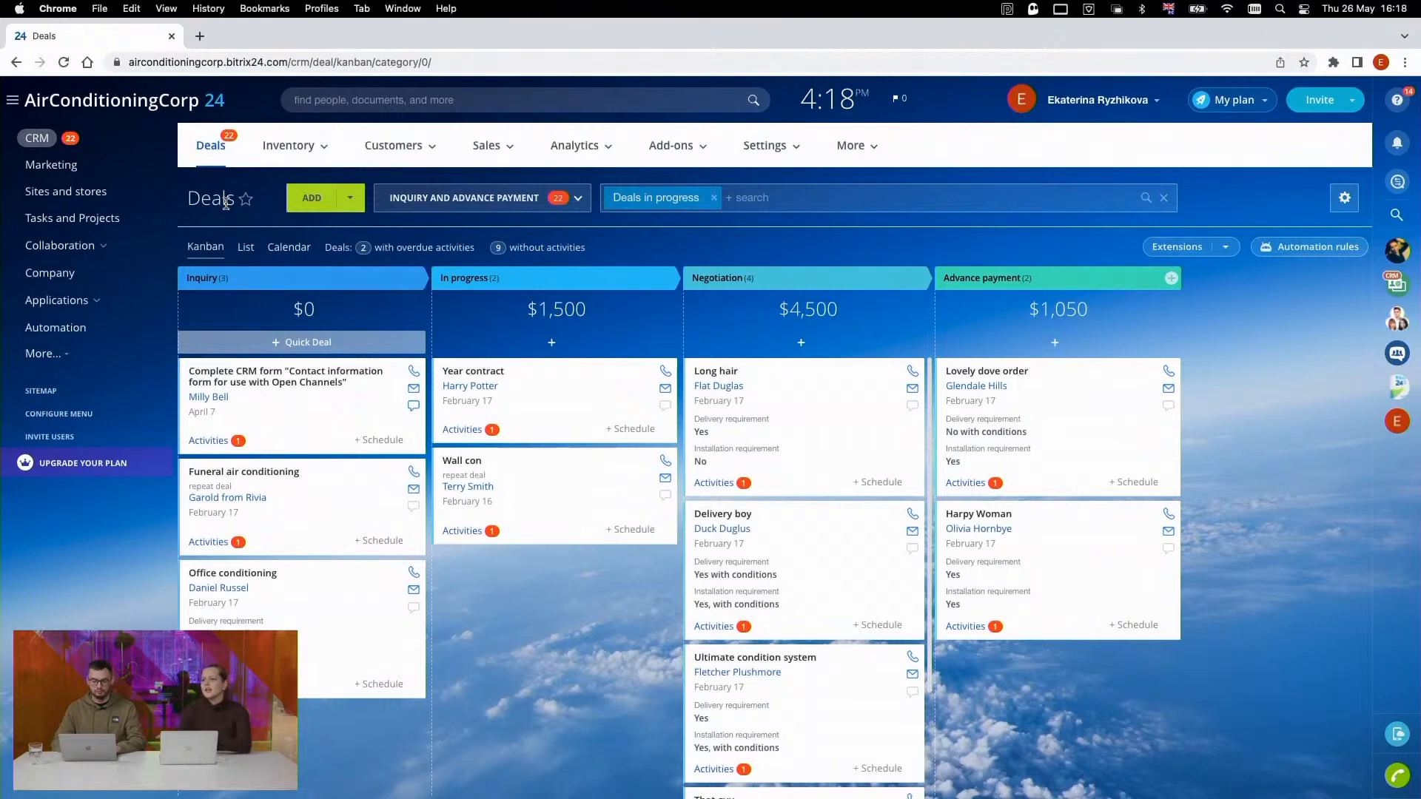
- Start a new email campaign in Marketing using the "Stimulate impulse purchase" template
{"action": "left_click", "coordinate": [46, 170]}
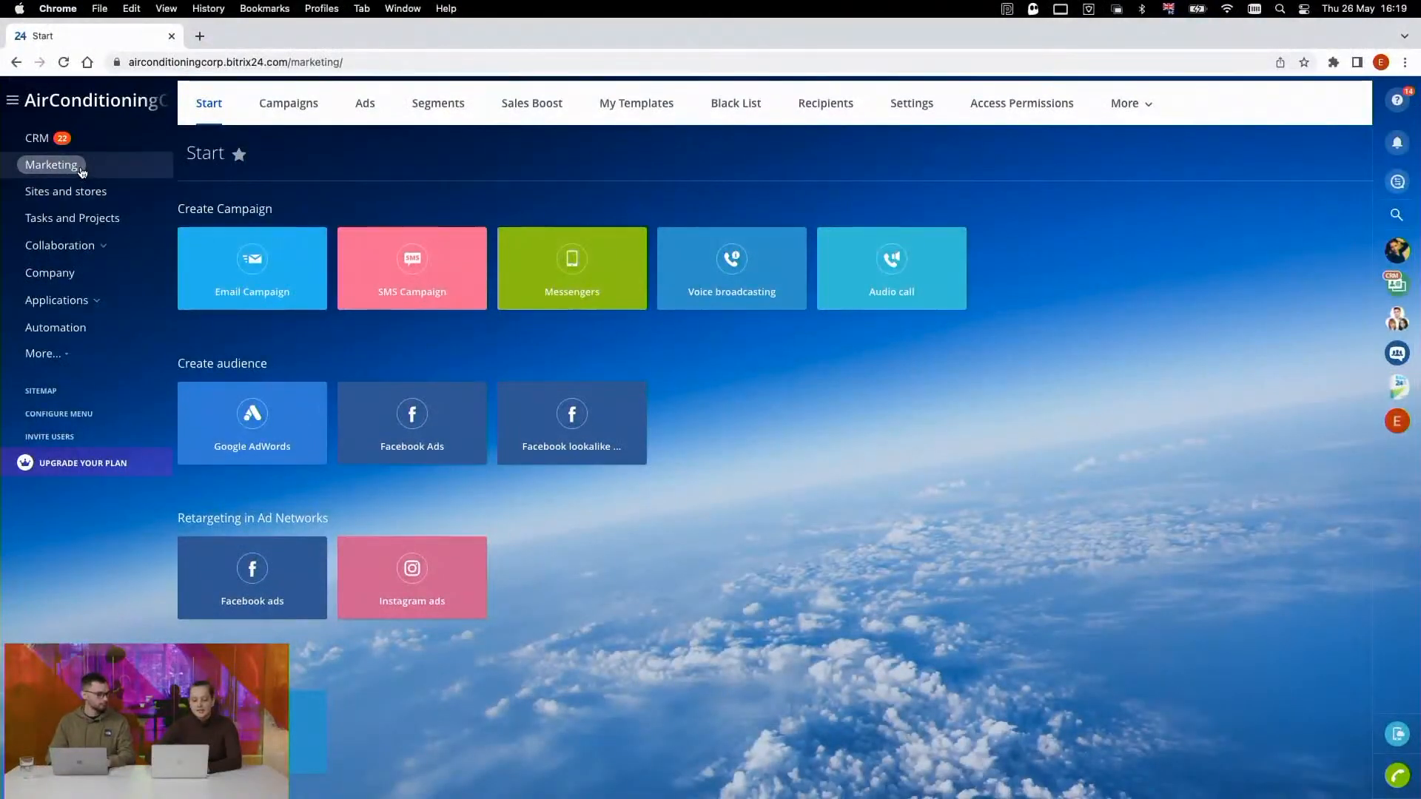
{"action": "scroll", "coordinate": [381, 308], "scroll_direction": "down", "scroll_amount": 1}
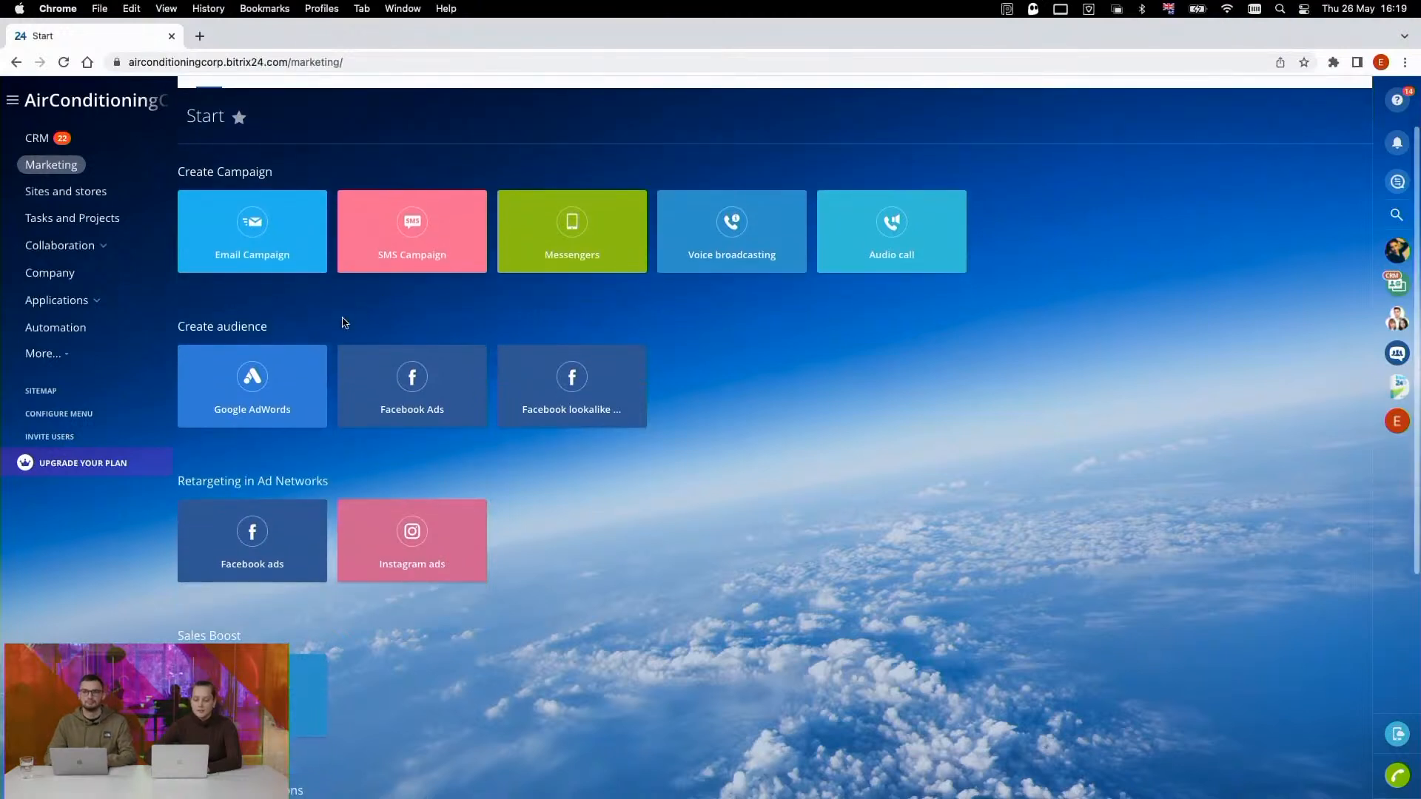
{"action": "scroll", "coordinate": [296, 289], "scroll_direction": "down", "scroll_amount": 1}
{"action": "scroll", "coordinate": [272, 268], "scroll_direction": "up", "scroll_amount": 2}
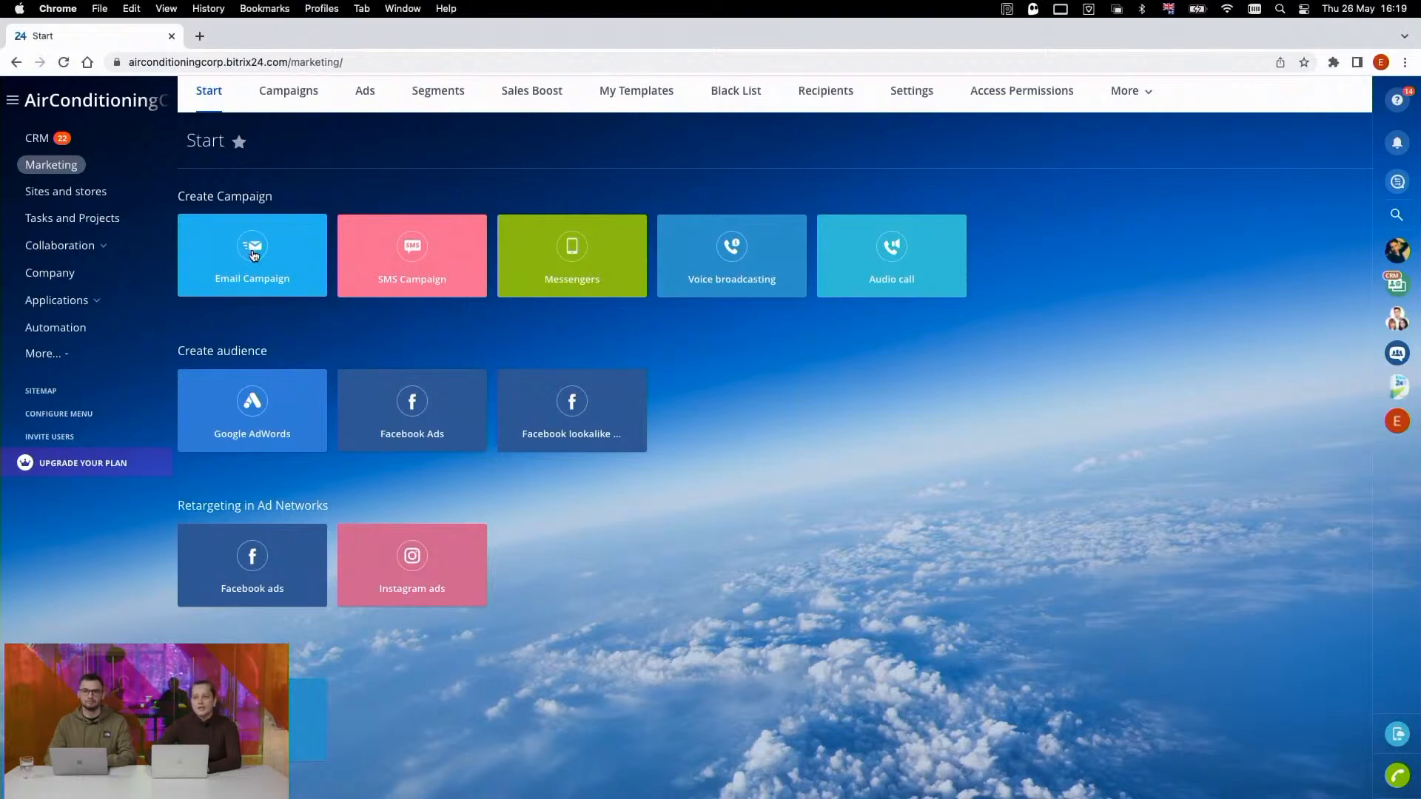
{"action": "left_click", "coordinate": [253, 255]}
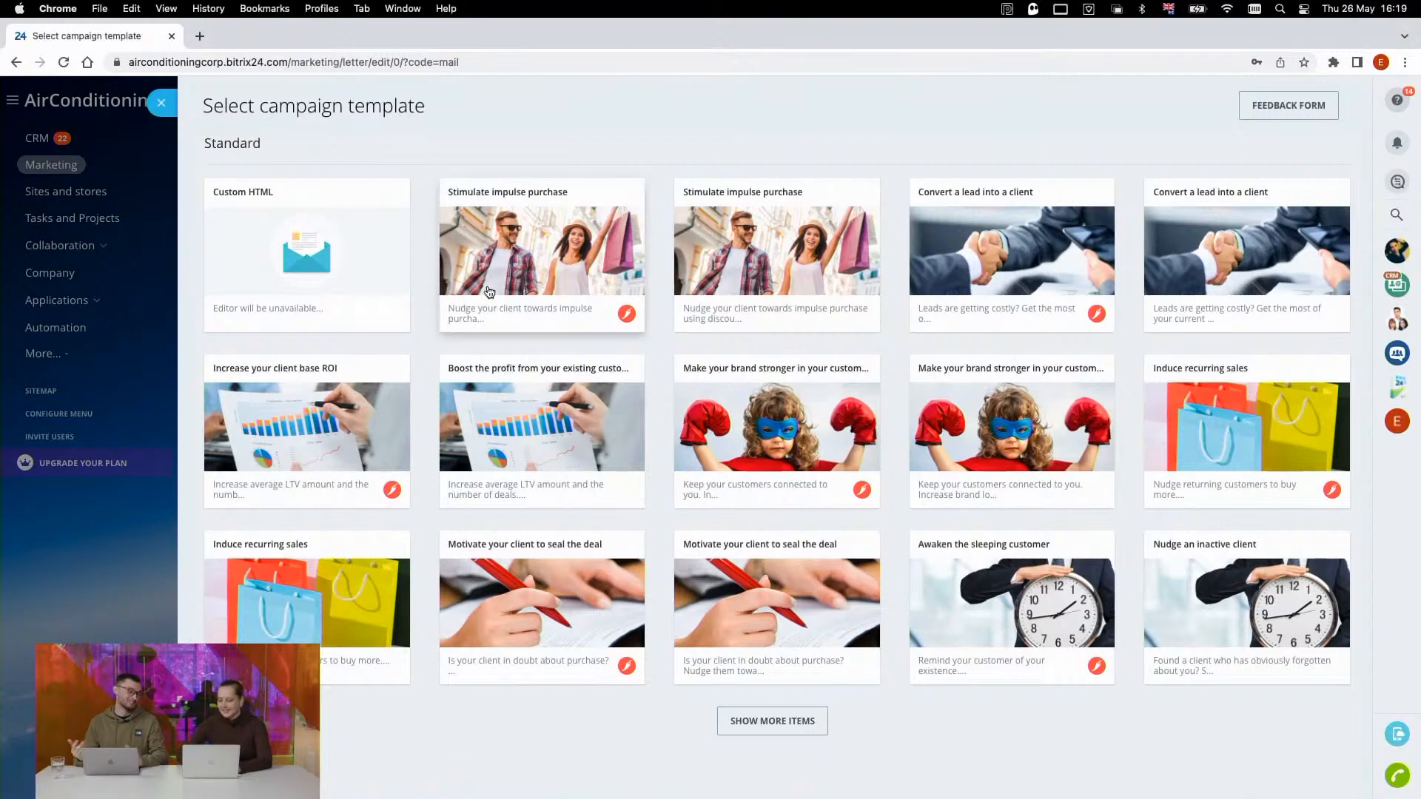
{"action": "left_click", "coordinate": [552, 253]}
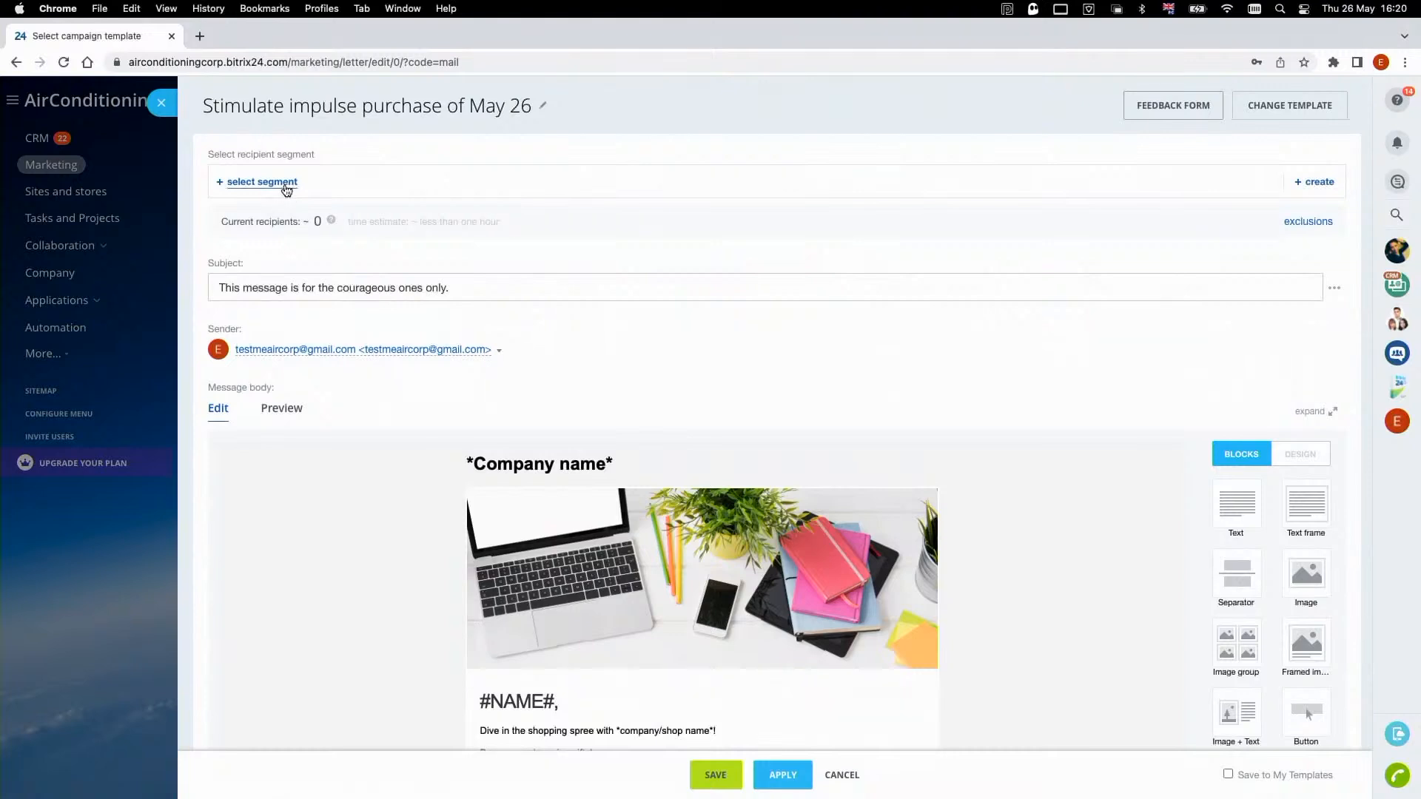
- View the recipient segments available for the campaign and close the list without choosing one
{"action": "scroll", "coordinate": [285, 190], "scroll_direction": "down", "scroll_amount": 1}
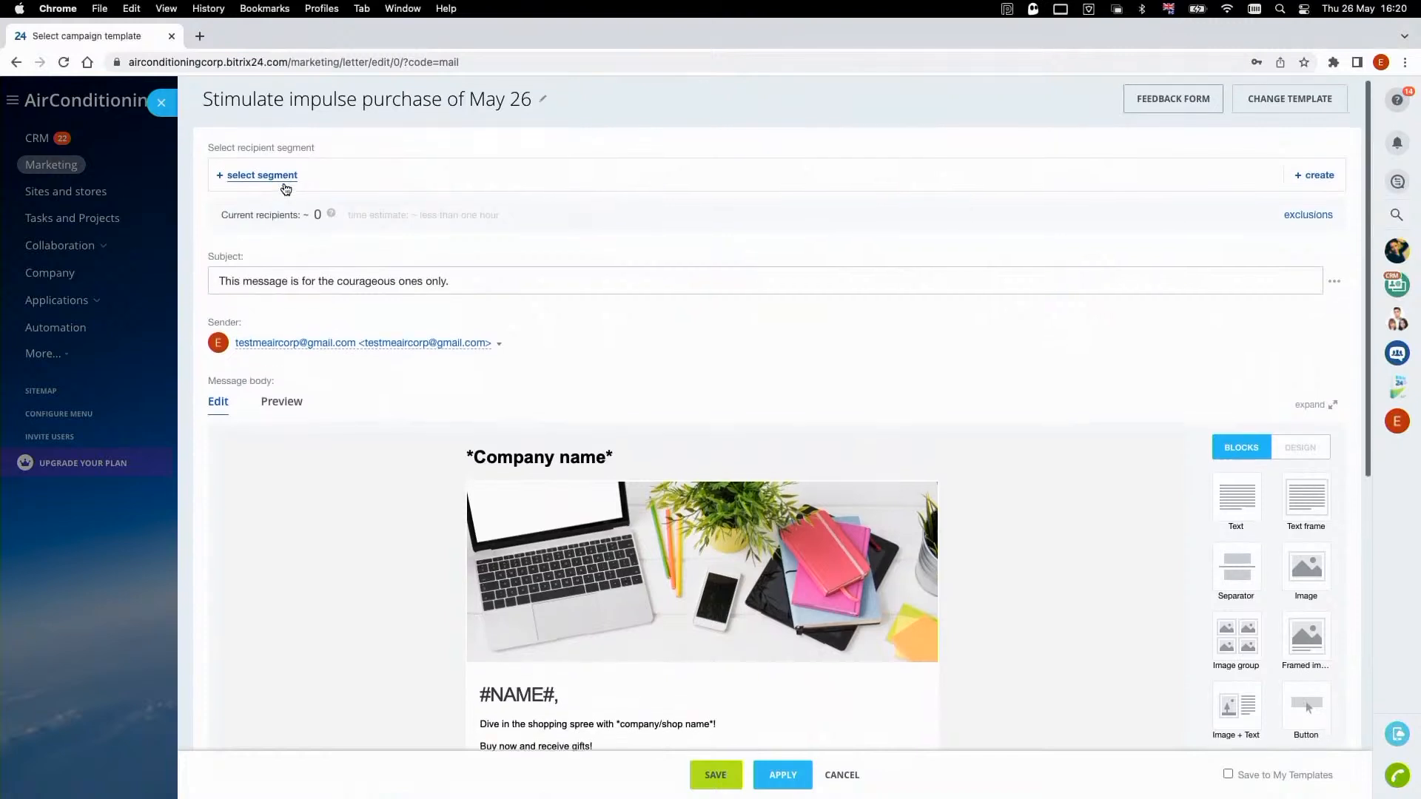
{"action": "scroll", "coordinate": [286, 190], "scroll_direction": "up", "scroll_amount": 1}
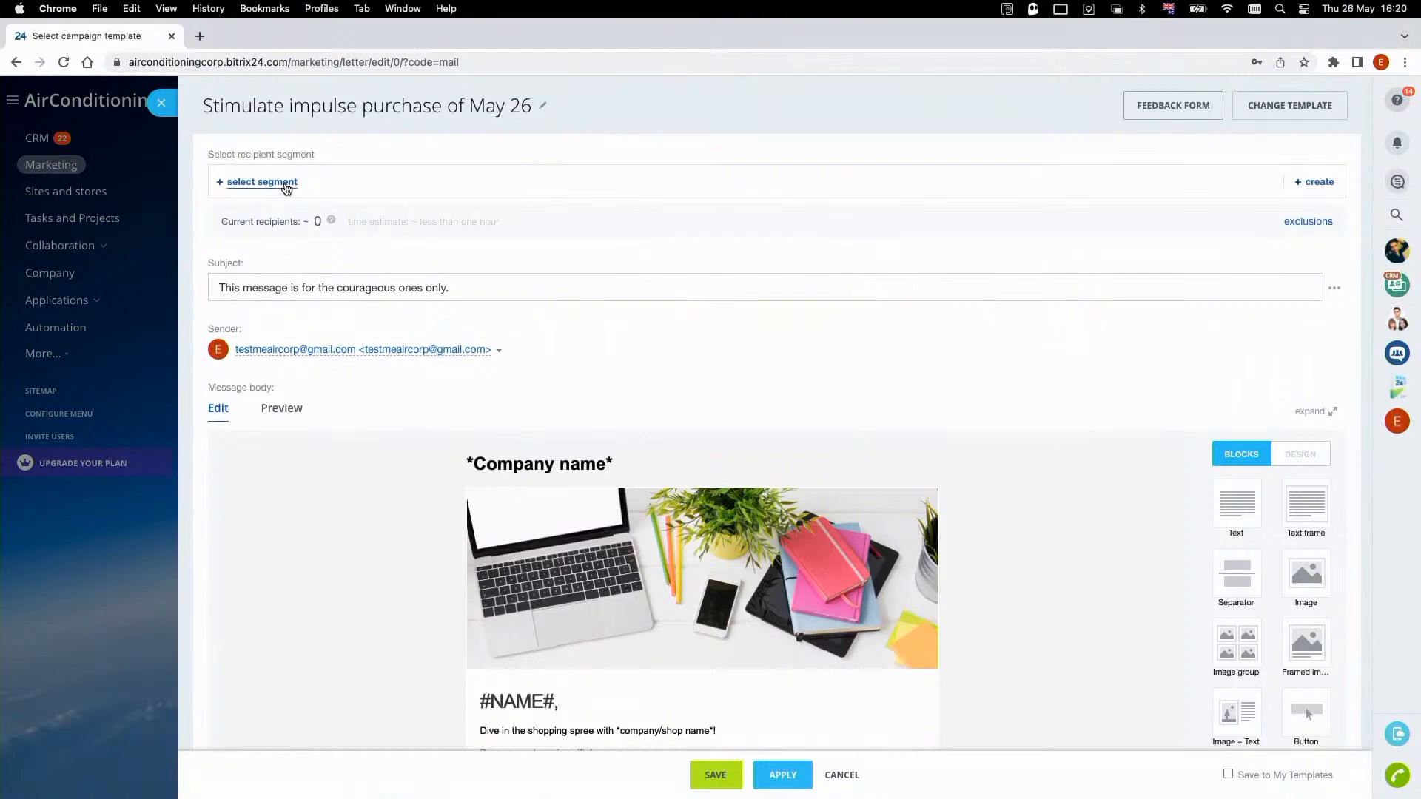
{"action": "left_click", "coordinate": [286, 189]}
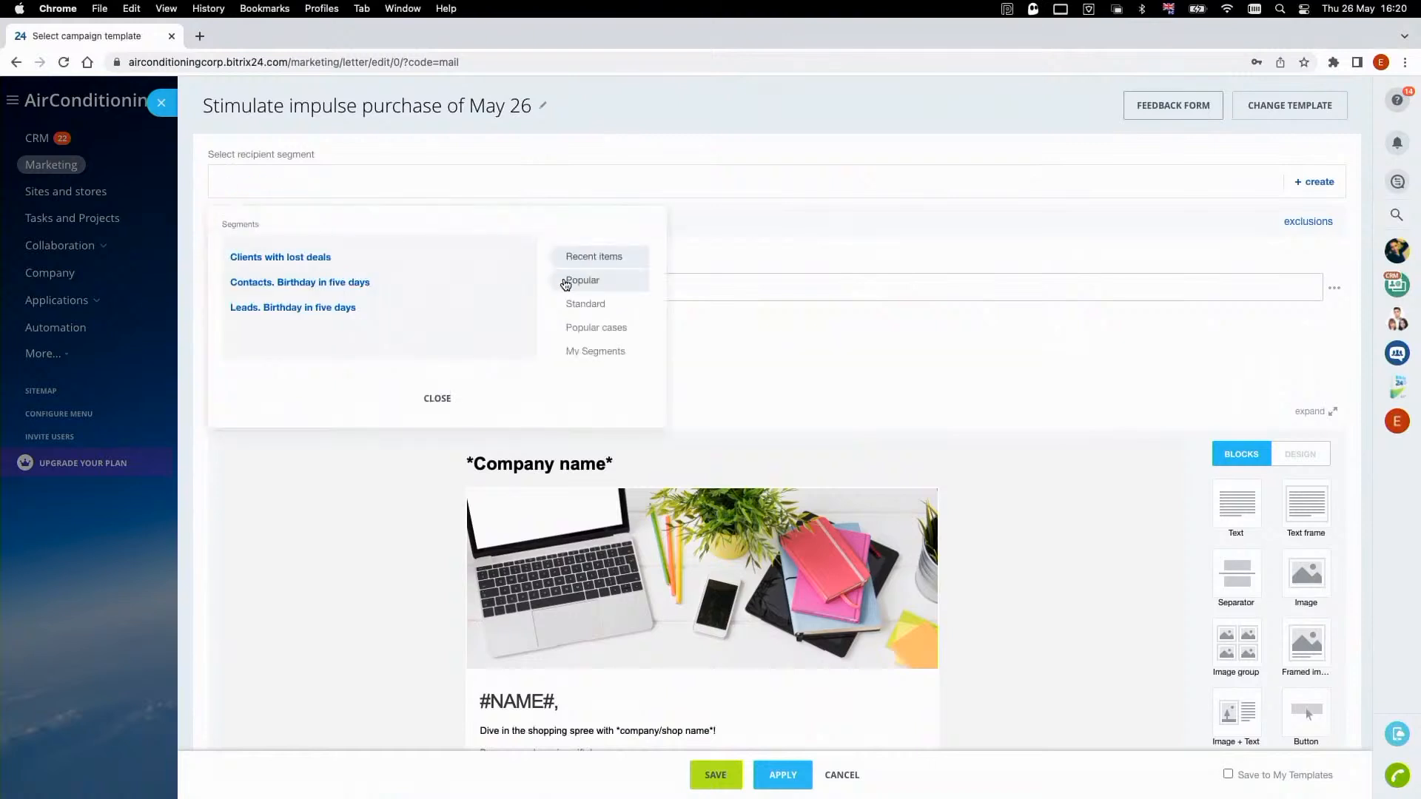
{"action": "left_click", "coordinate": [937, 316]}
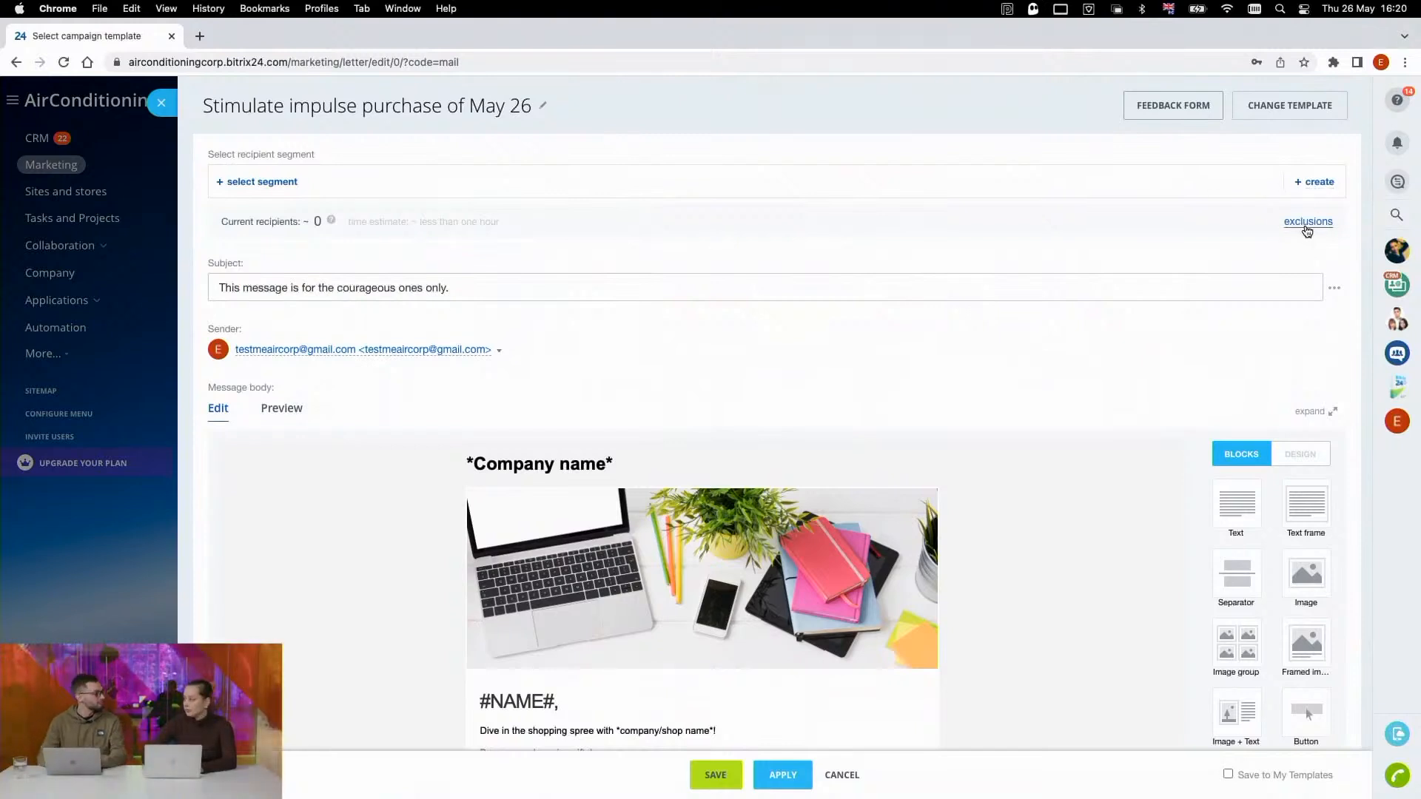
- Highlight the campaign's subject line to inspect it, and clear the selection without changing the text
{"action": "scroll", "coordinate": [851, 369], "scroll_direction": "down", "scroll_amount": 2}
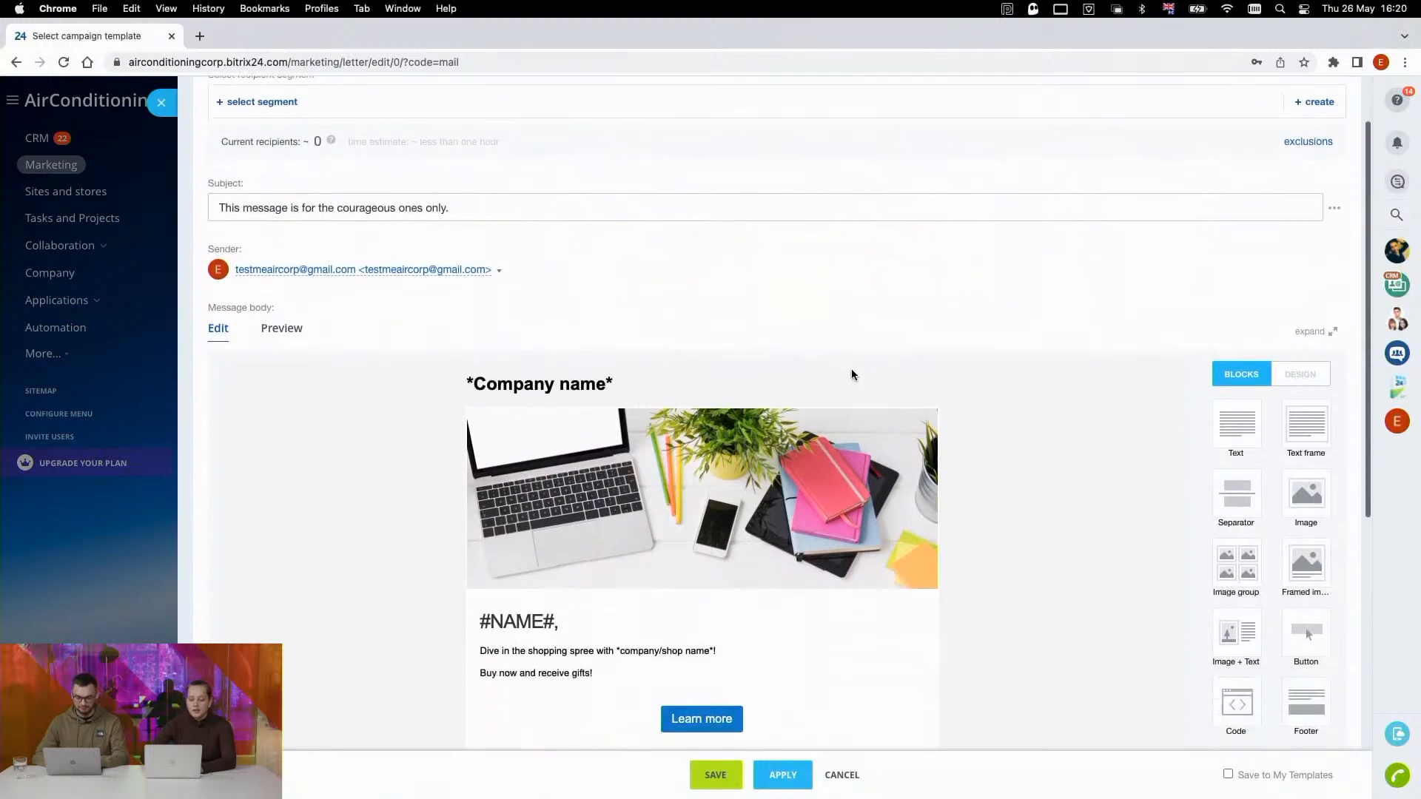
{"action": "left_click", "coordinate": [453, 210]}
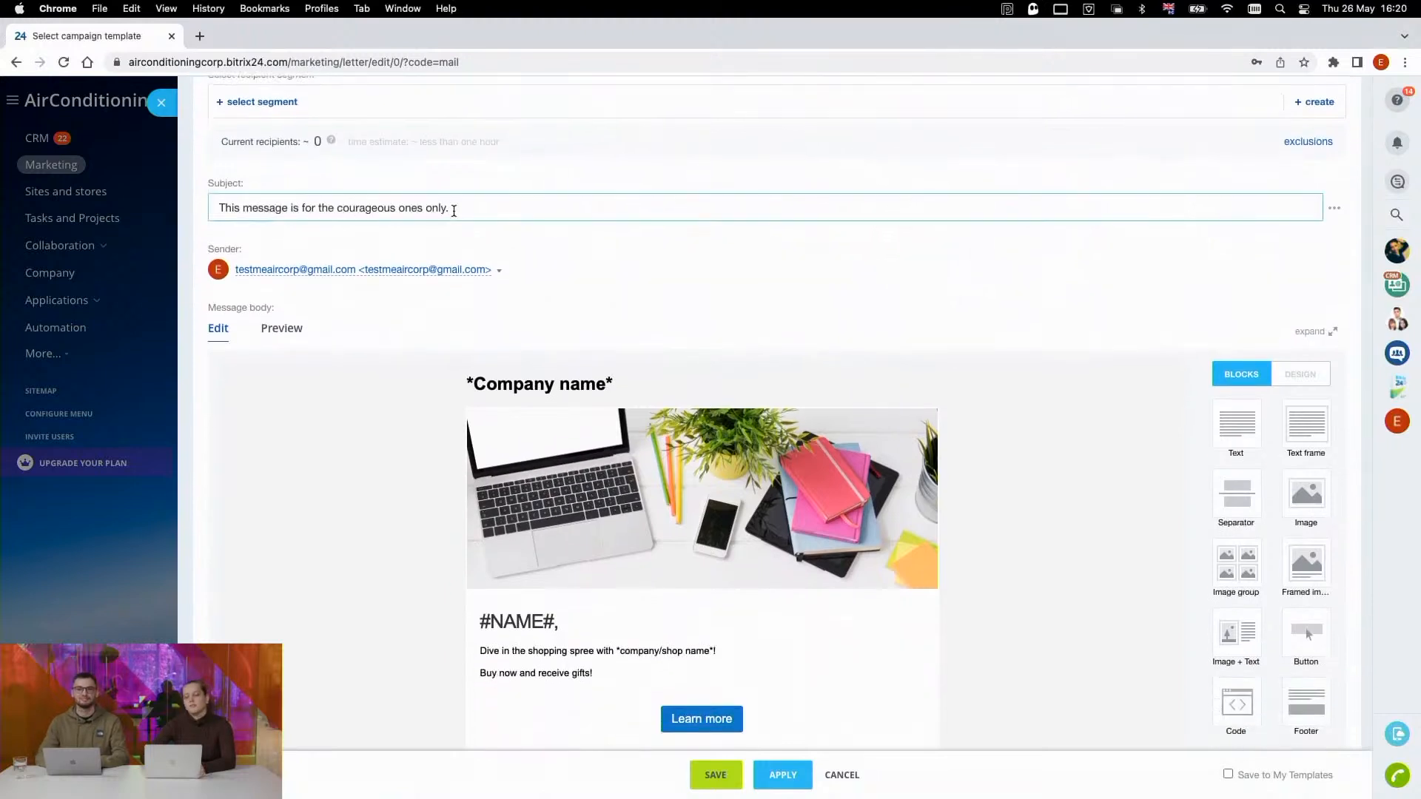
{"action": "key", "text": "super+a"}
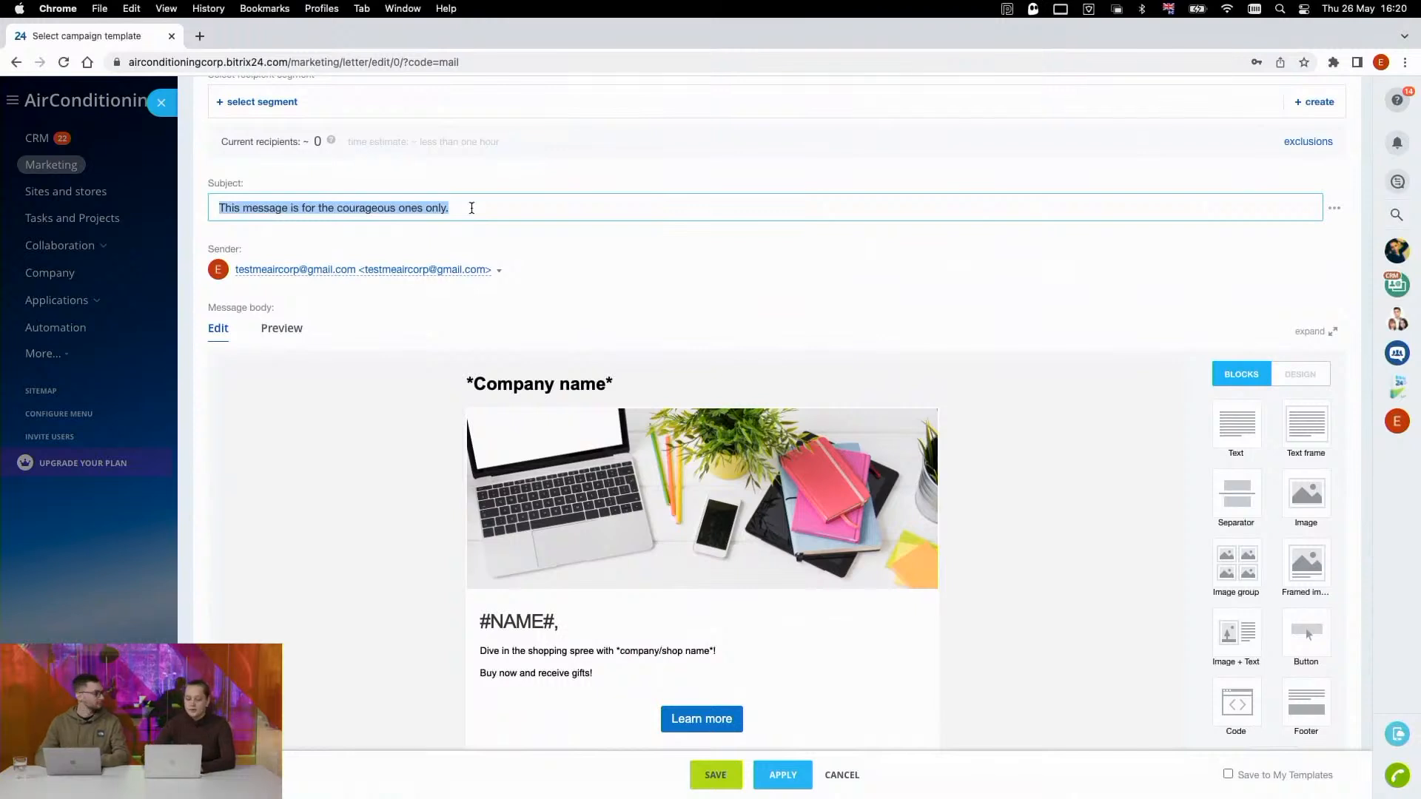
{"action": "left_click", "coordinate": [471, 208]}
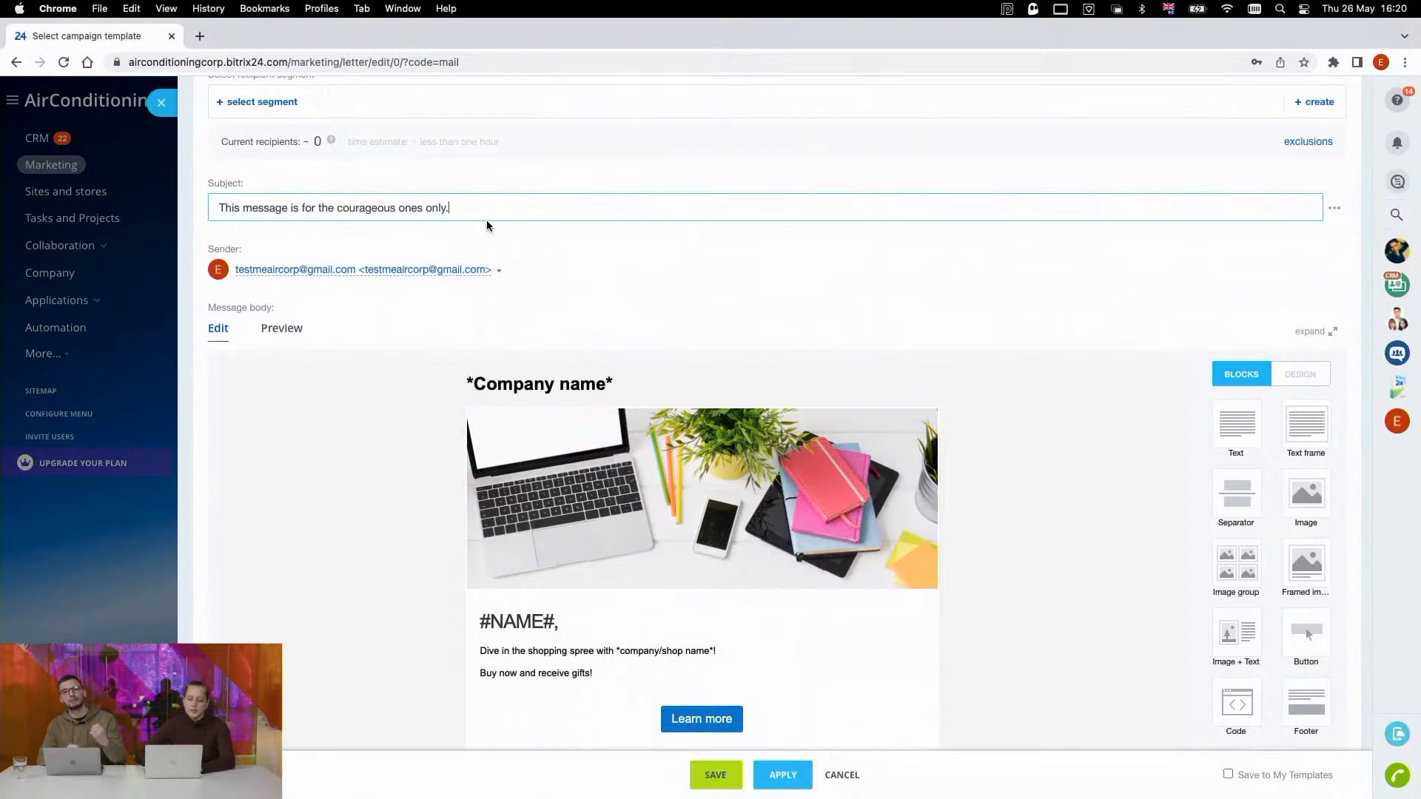
- Check the sender options offered for the campaign without changing the sender
{"action": "scroll", "coordinate": [485, 226], "scroll_direction": "down", "scroll_amount": 1}
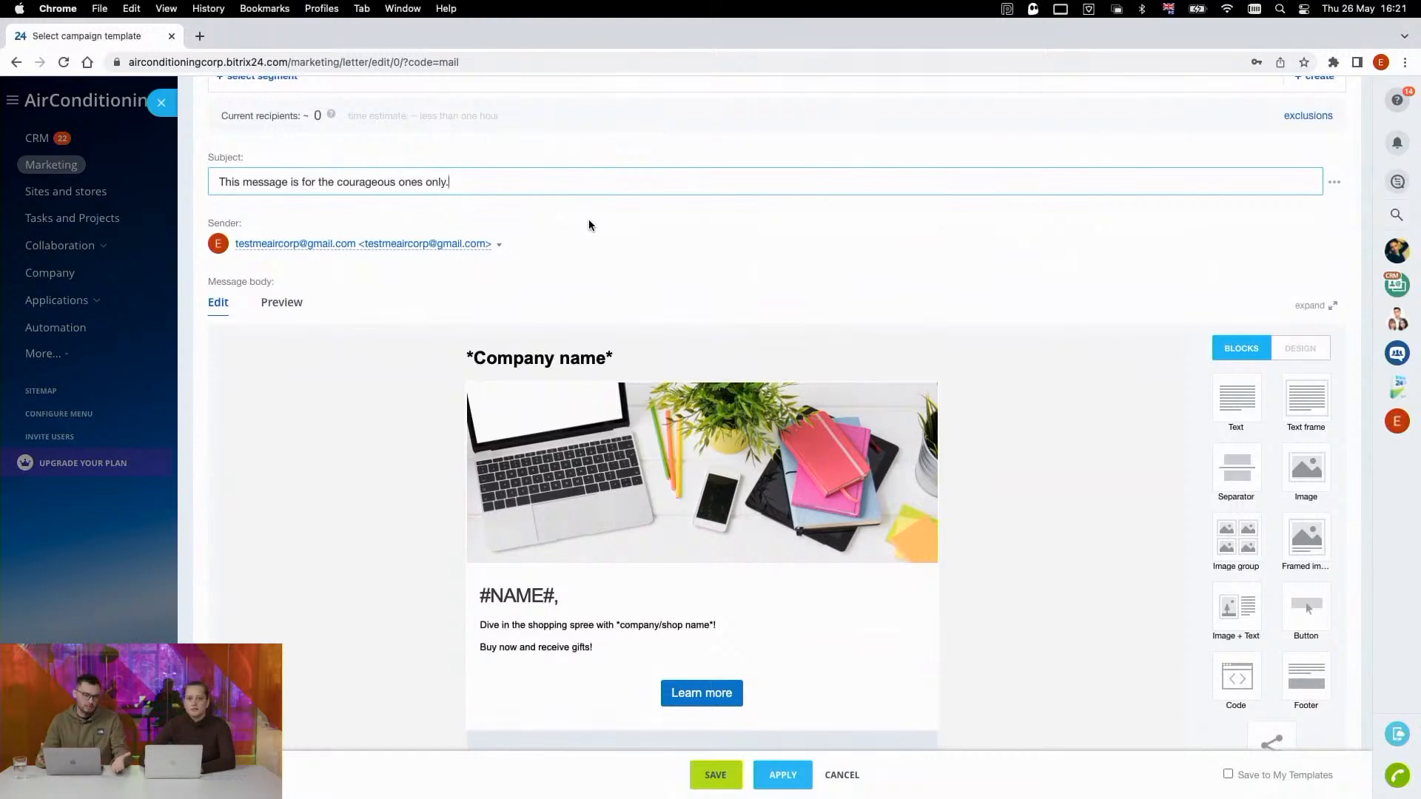
{"action": "scroll", "coordinate": [589, 221], "scroll_direction": "up", "scroll_amount": 1}
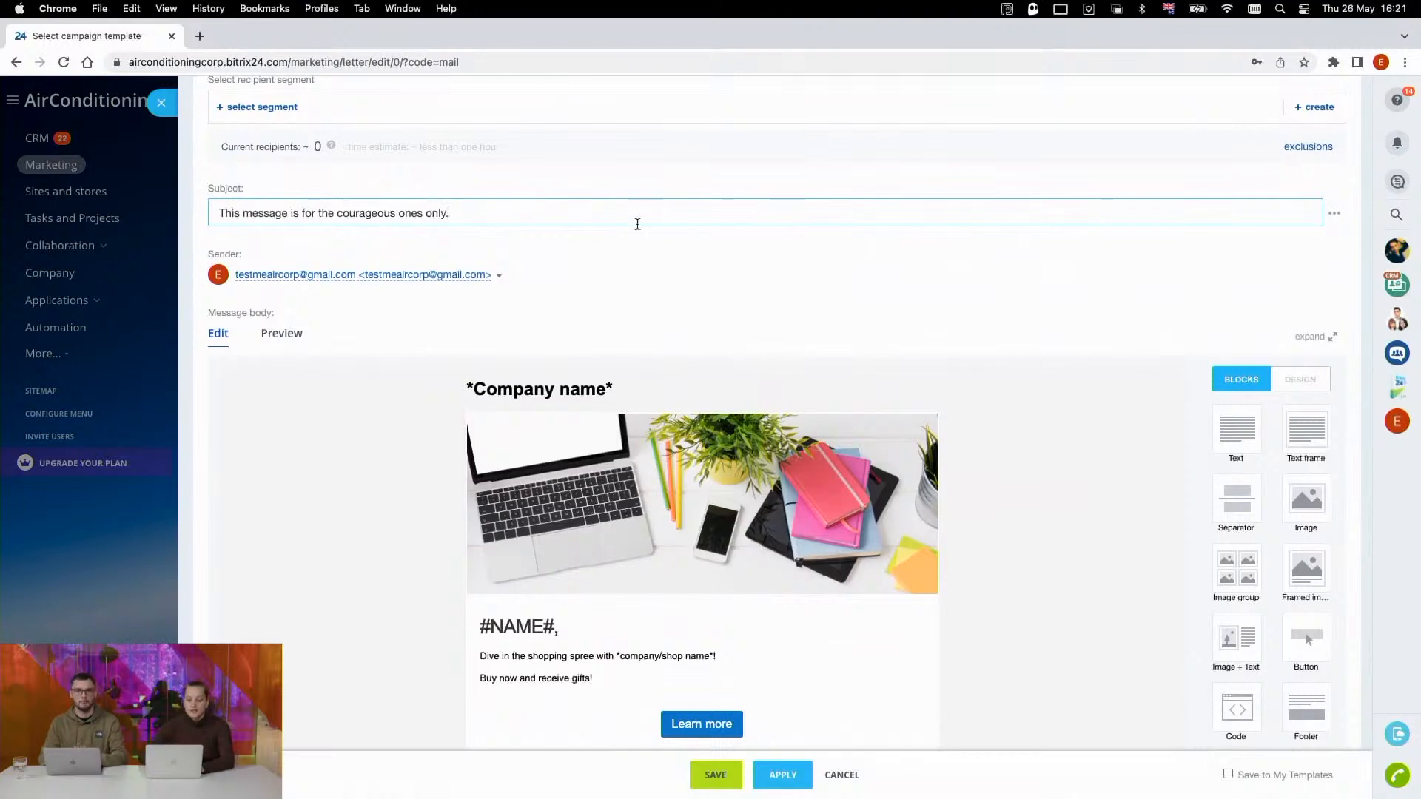
{"action": "scroll", "coordinate": [625, 229], "scroll_direction": "down", "scroll_amount": 1}
{"action": "left_click", "coordinate": [499, 232]}
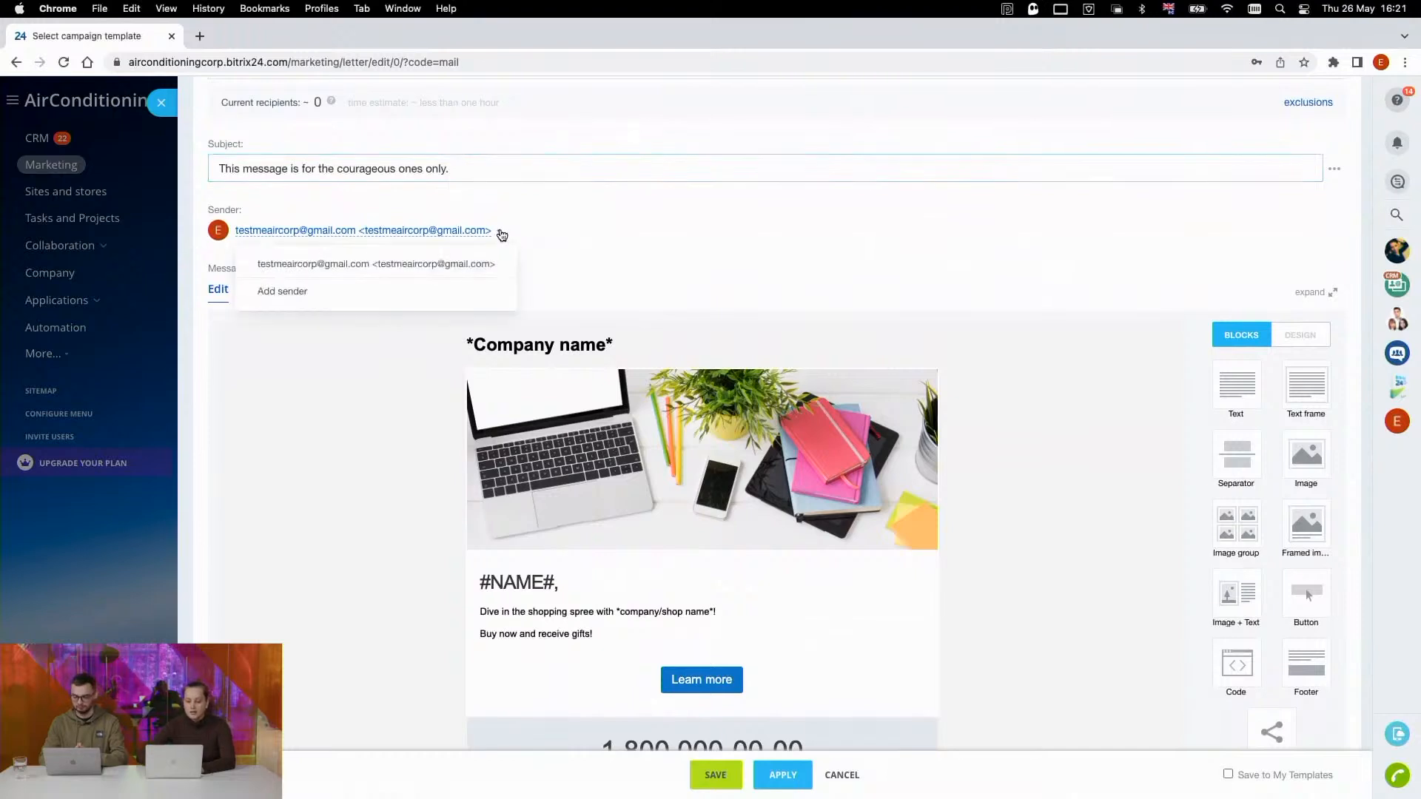
{"action": "left_click", "coordinate": [542, 231]}
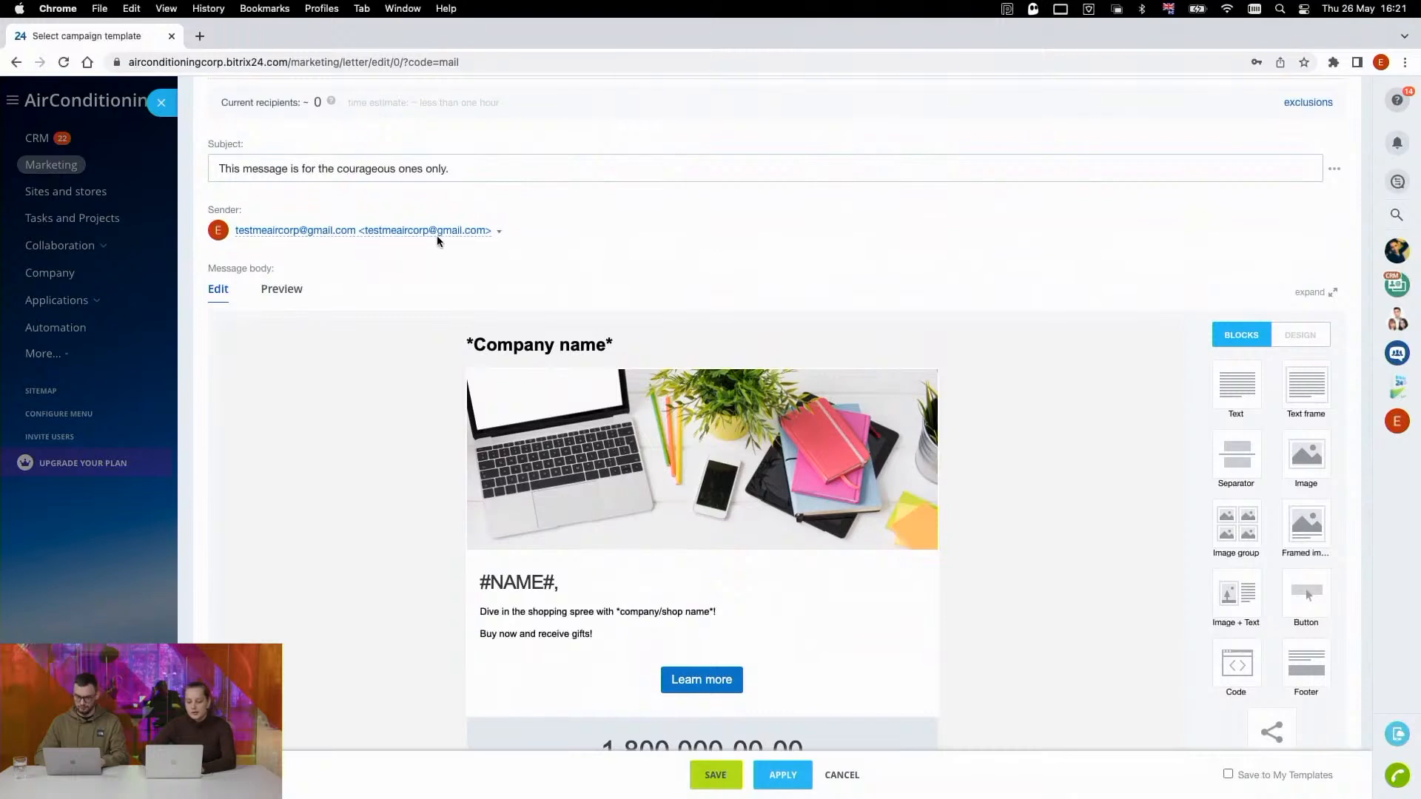
{"action": "left_click", "coordinate": [500, 231]}
{"action": "left_click", "coordinate": [501, 233]}
- Examine the campaign's message body layout, its editable sections and the content blocks available for it
{"action": "scroll", "coordinate": [511, 266], "scroll_direction": "down", "scroll_amount": 1}
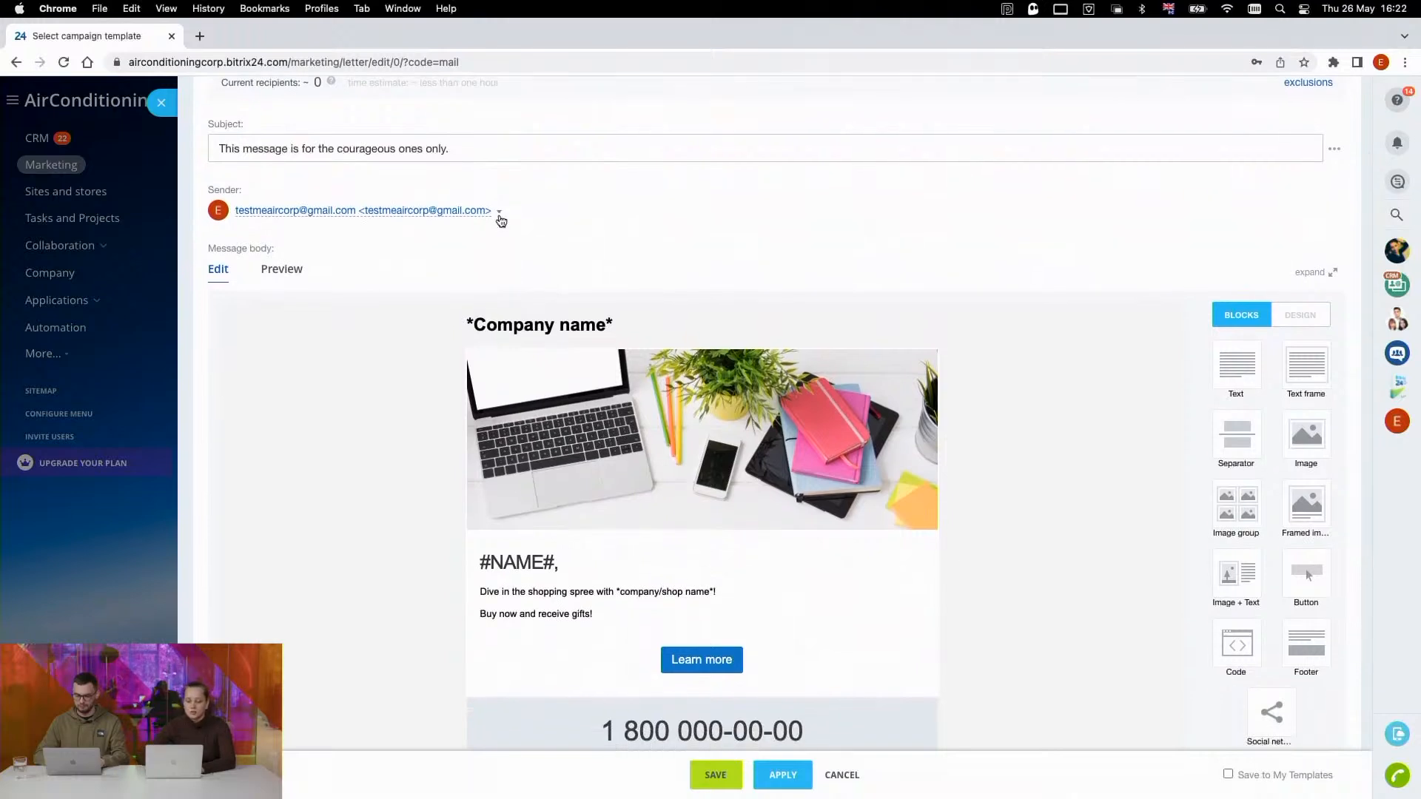
{"action": "scroll", "coordinate": [499, 222], "scroll_direction": "down", "scroll_amount": 5}
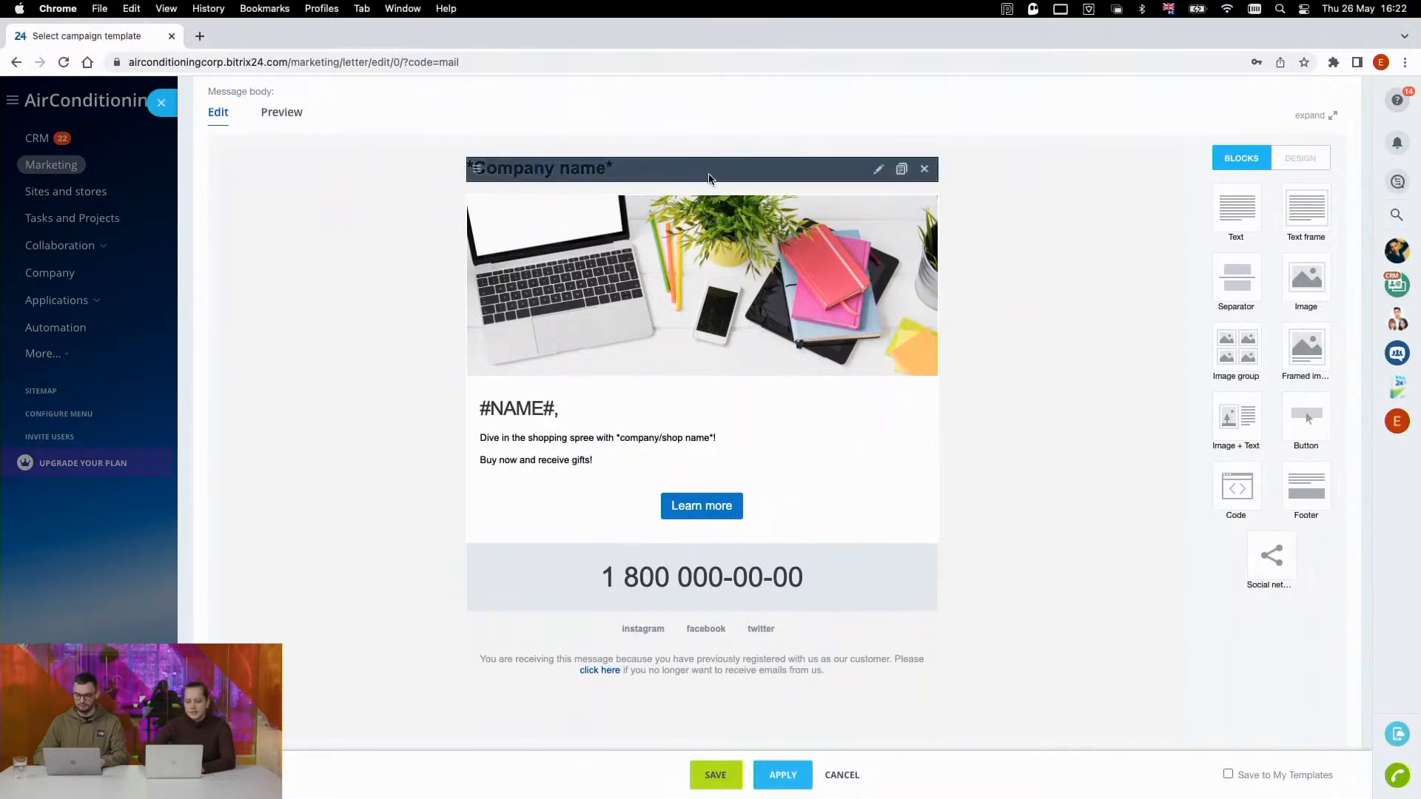
{"action": "scroll", "coordinate": [703, 293], "scroll_direction": "down", "scroll_amount": 1}
{"action": "scroll", "coordinate": [704, 294], "scroll_direction": "down", "scroll_amount": 1}
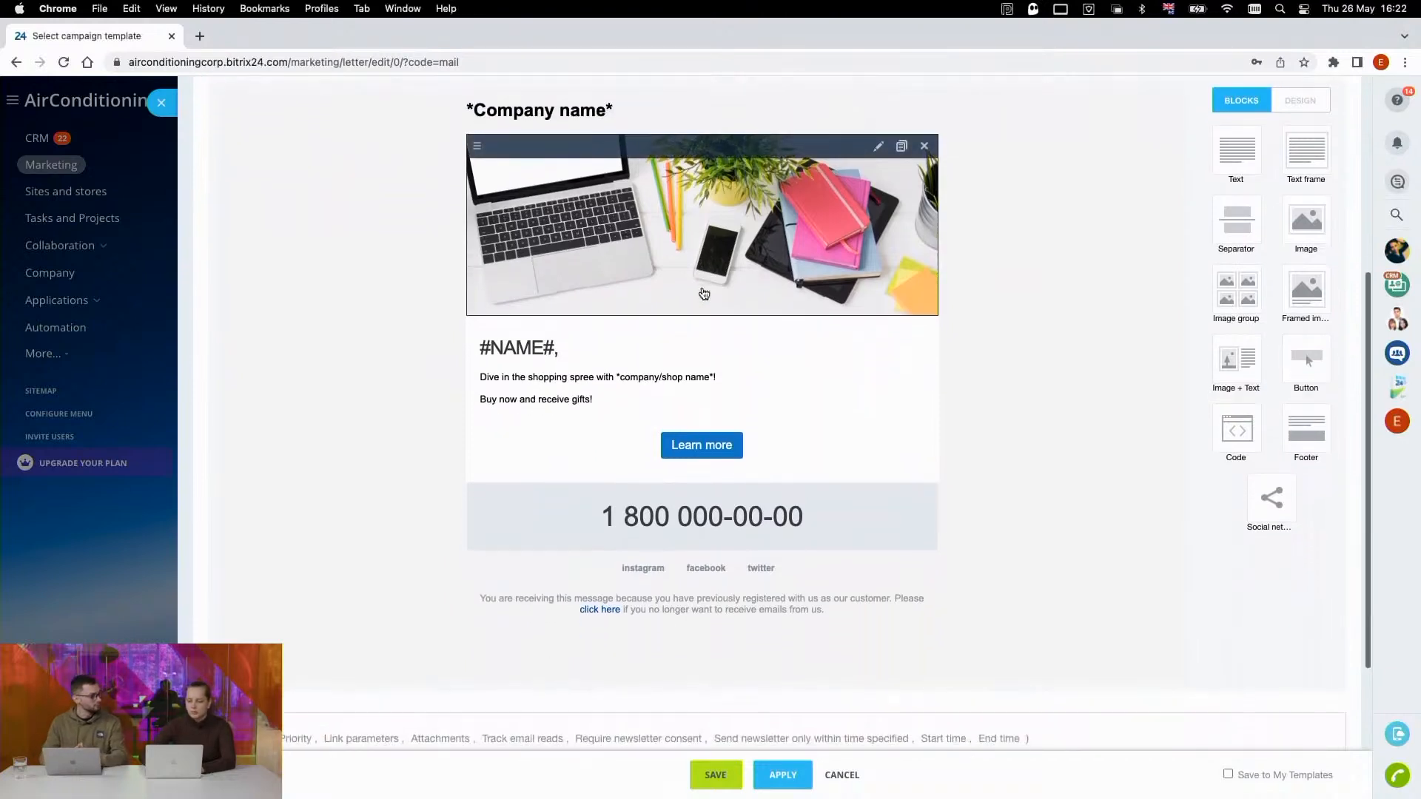
{"action": "scroll", "coordinate": [675, 314], "scroll_direction": "up", "scroll_amount": 1}
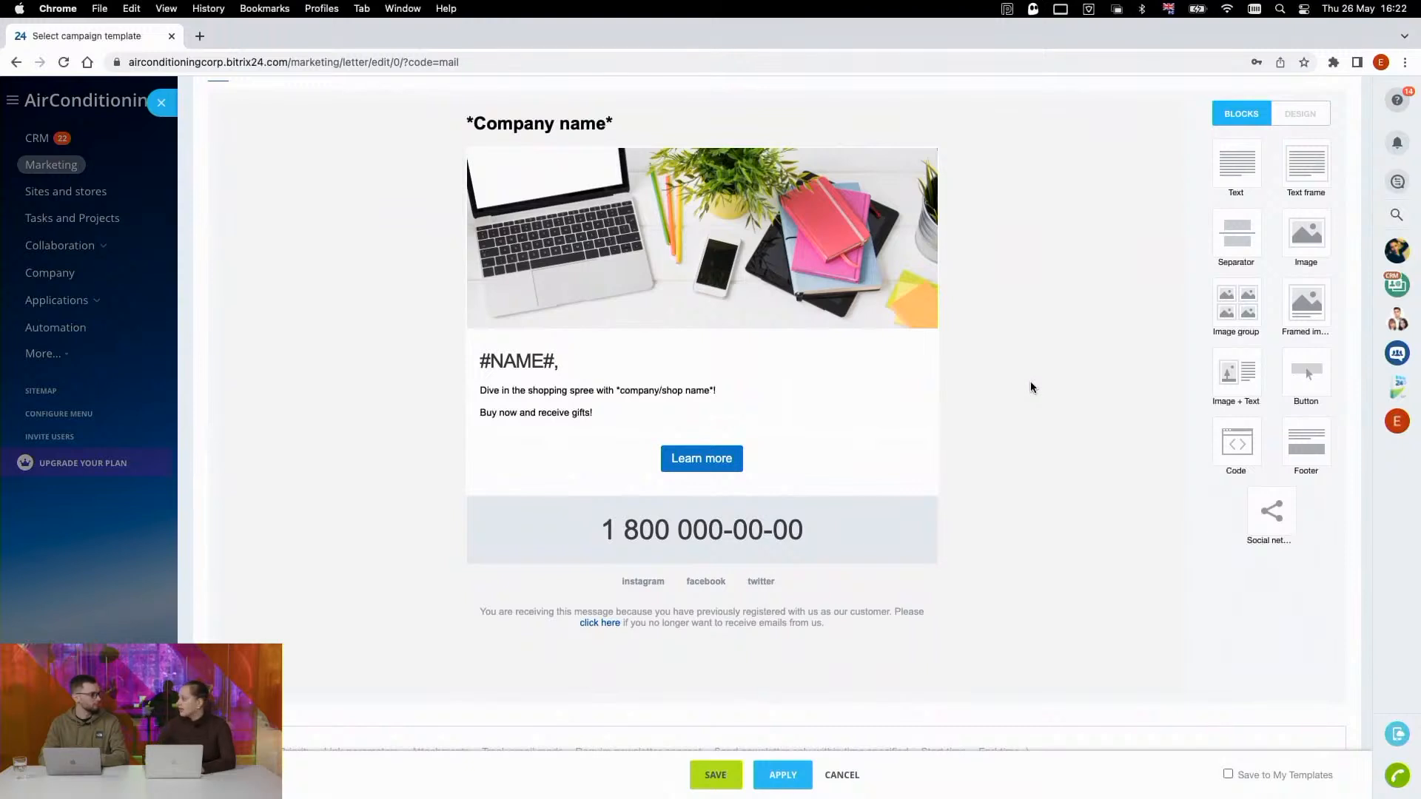
{"action": "mouse_move", "coordinate": [810, 410]}
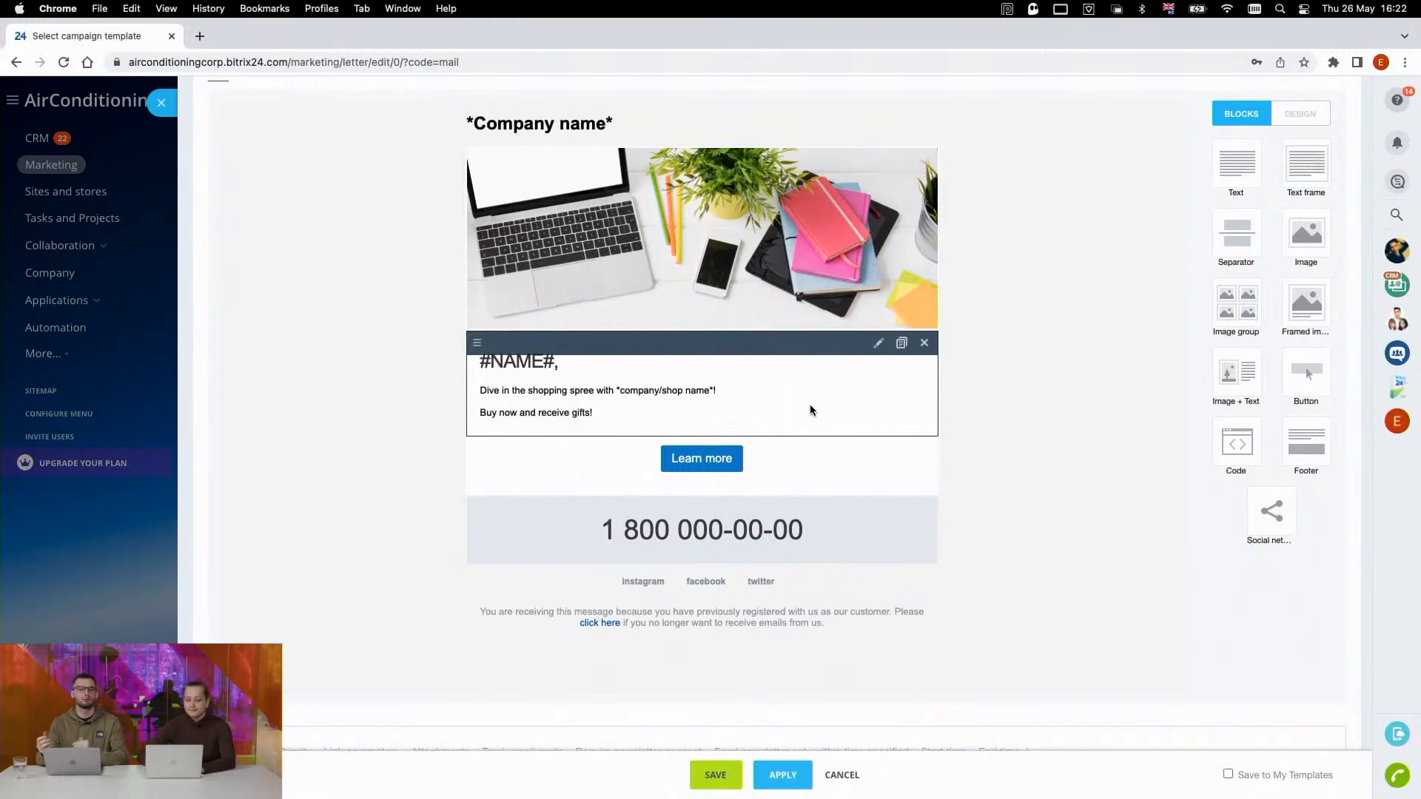
{"action": "scroll", "coordinate": [809, 404], "scroll_direction": "up", "scroll_amount": 1}
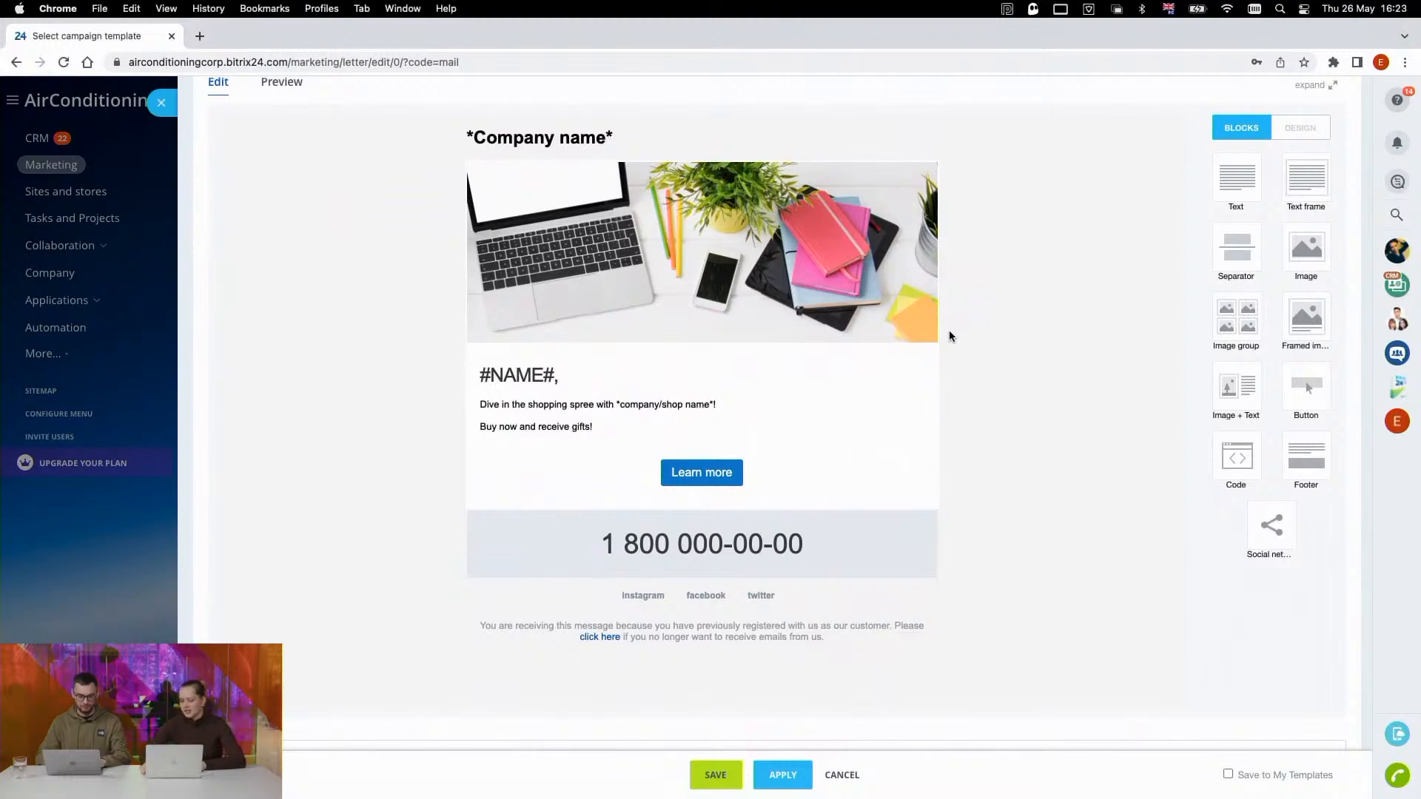
{"action": "mouse_move", "coordinate": [866, 337]}
{"action": "scroll", "coordinate": [858, 333], "scroll_direction": "up", "scroll_amount": 1}
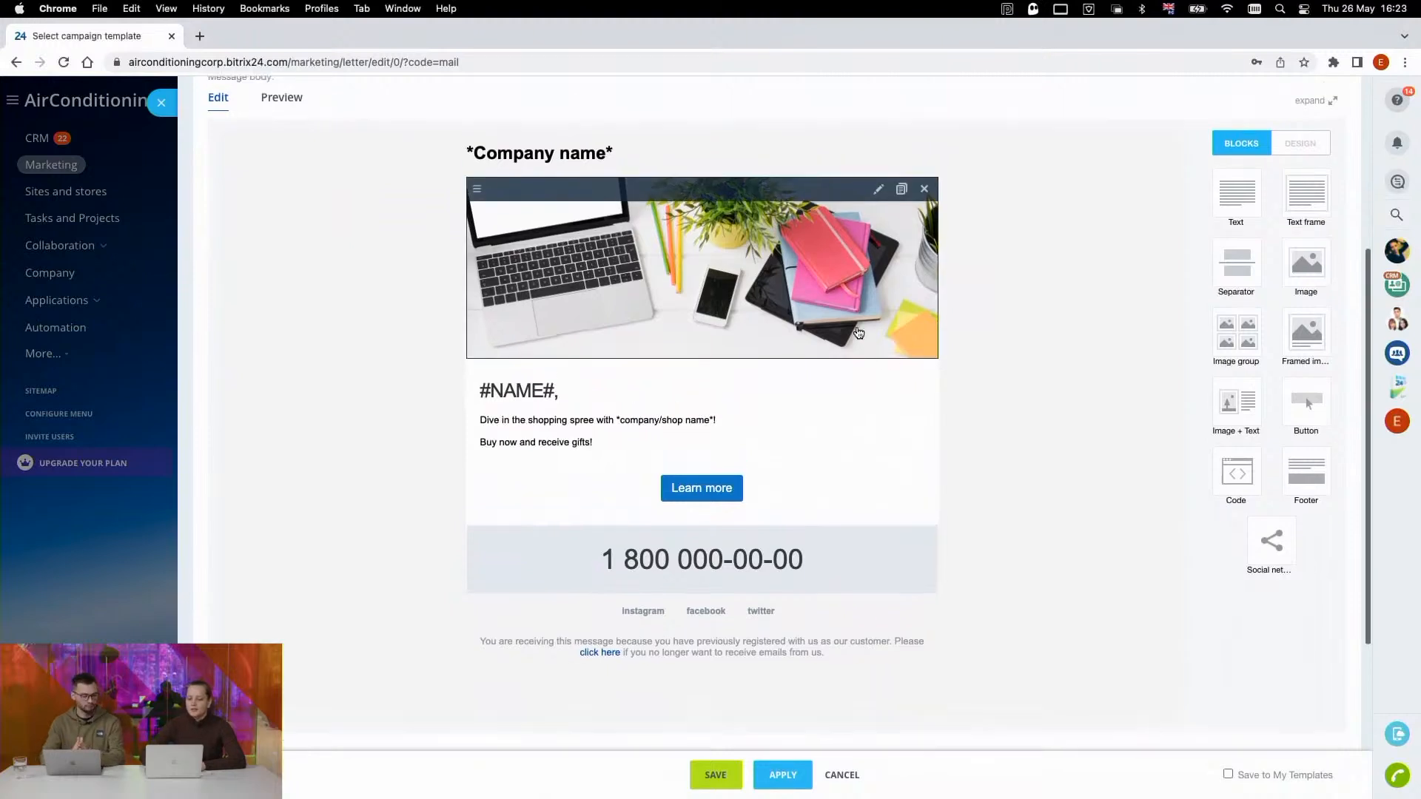
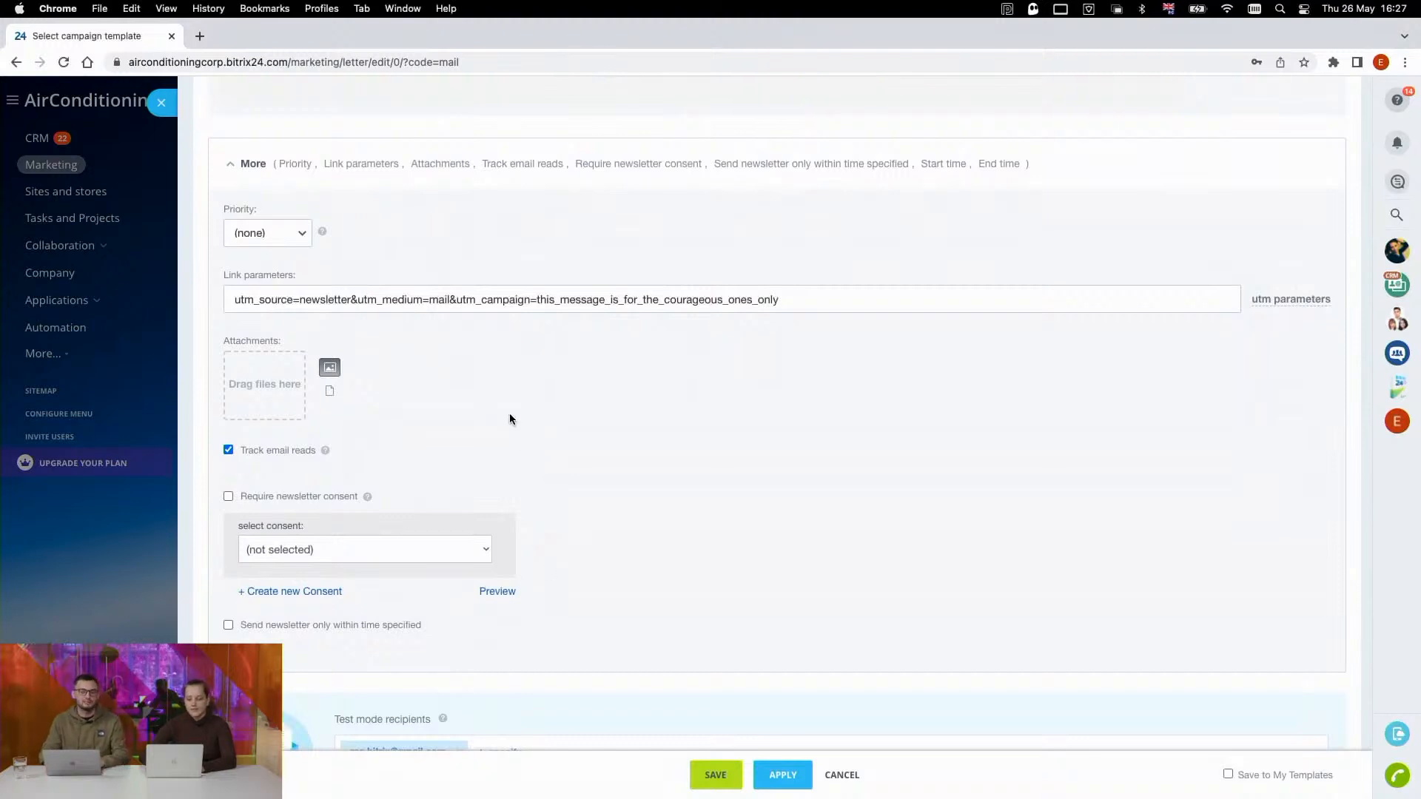
- Examine the campaign's additional settings and highlight the link parameters, leaving their text as it is
{"action": "scroll", "coordinate": [509, 413], "scroll_direction": "up", "scroll_amount": 1}
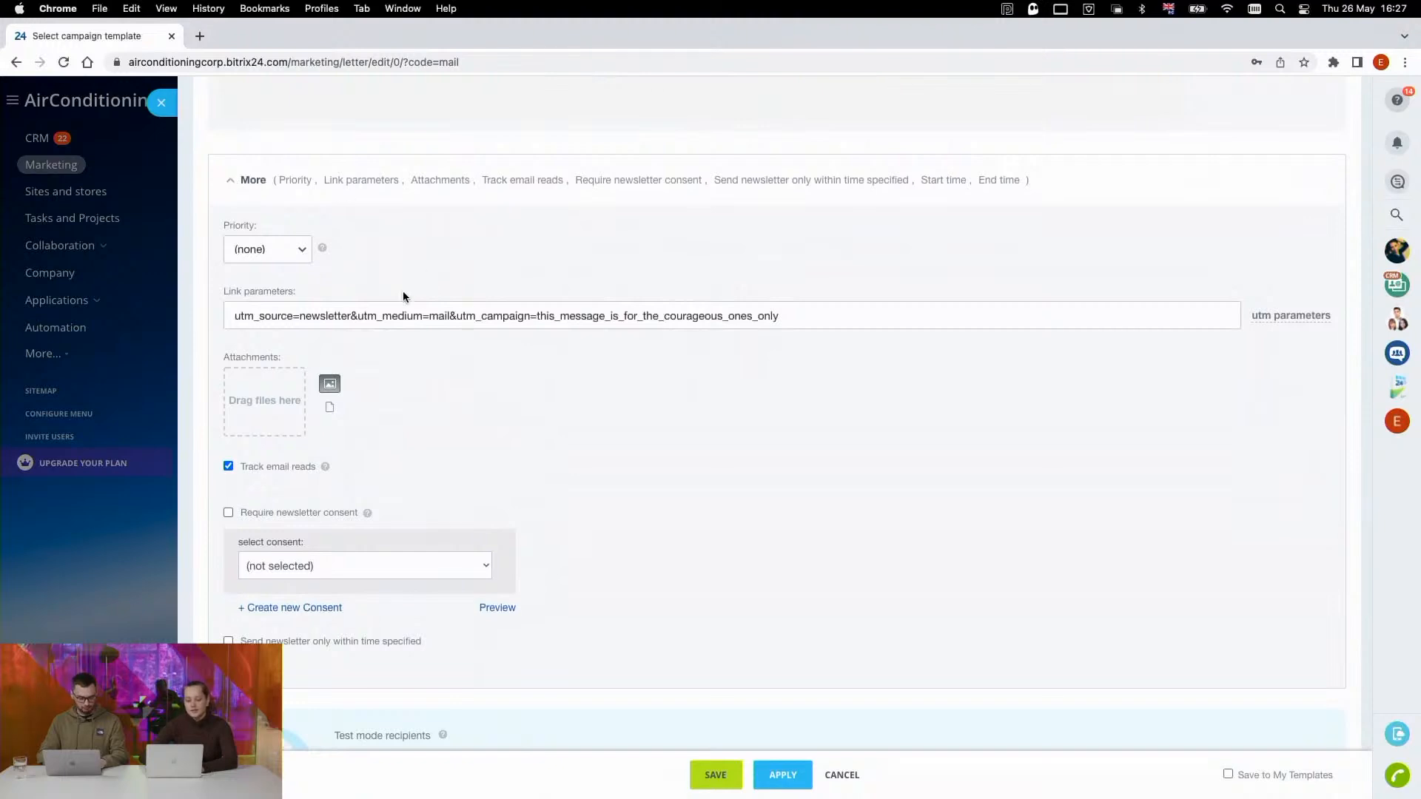
{"action": "scroll", "coordinate": [317, 267], "scroll_direction": "down", "scroll_amount": 3}
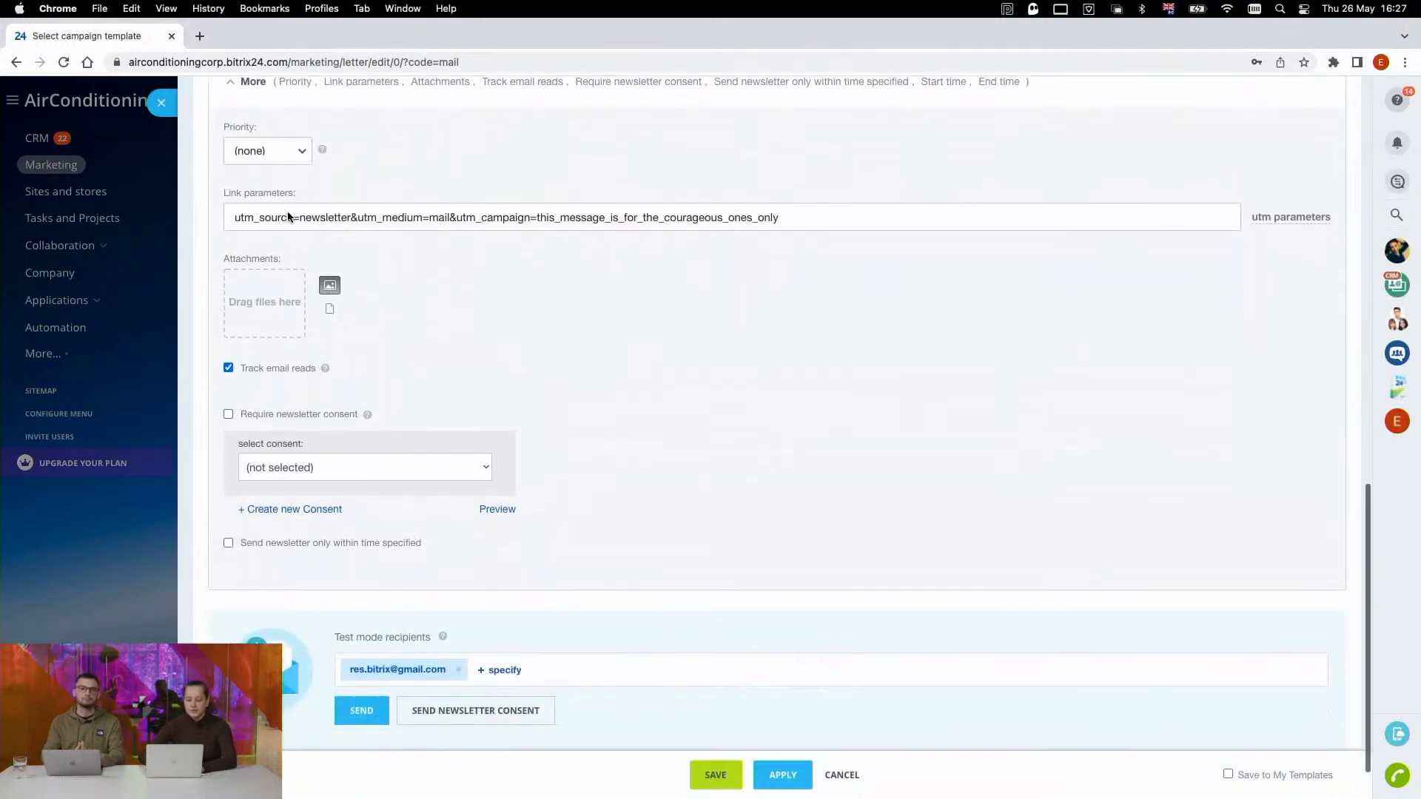
{"action": "double_click", "coordinate": [828, 215]}
{"action": "triple_click", "coordinate": [828, 216]}
{"action": "left_click", "coordinate": [775, 318]}
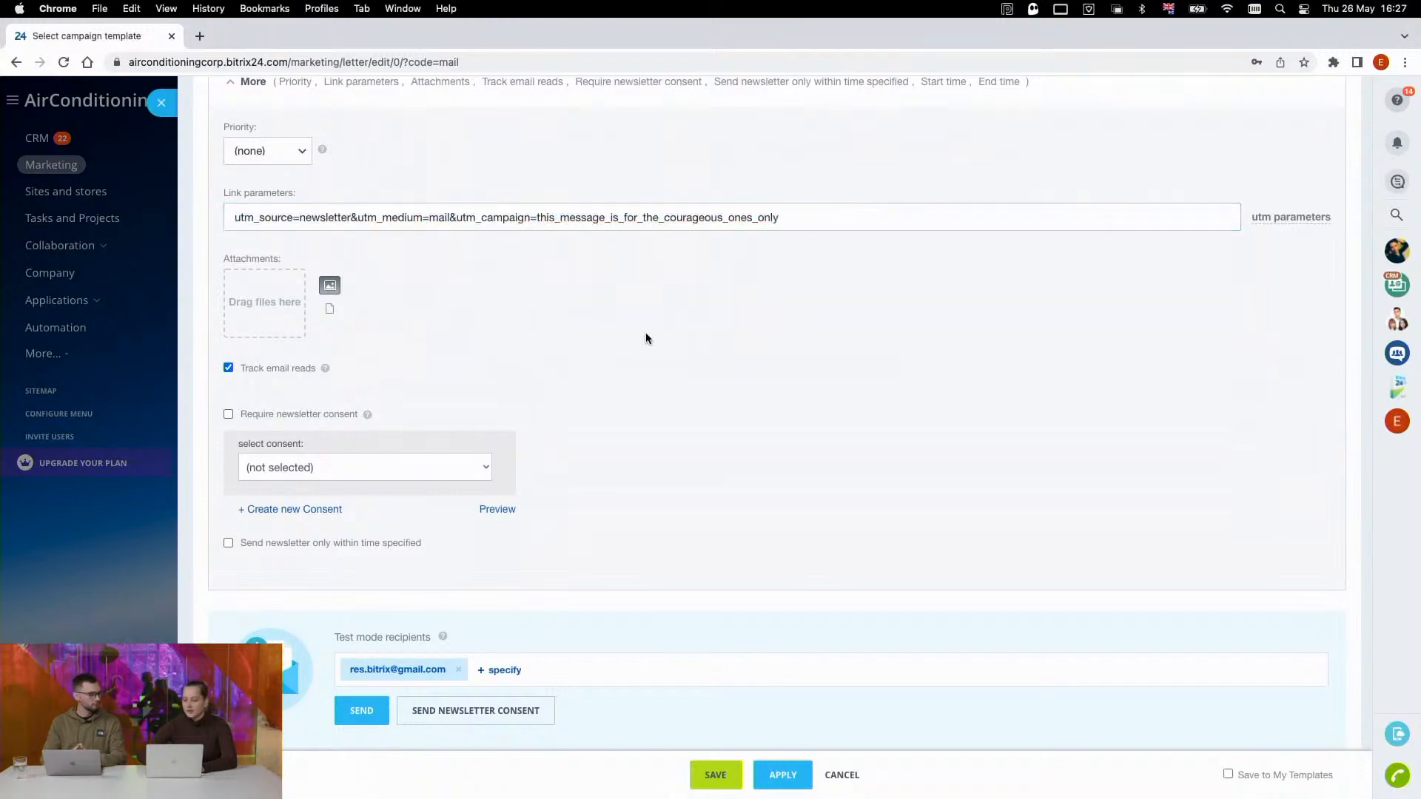
- Cancel the email campaign and close its editor, discarding the unsaved data
{"action": "scroll", "coordinate": [620, 327], "scroll_direction": "down", "scroll_amount": 2}
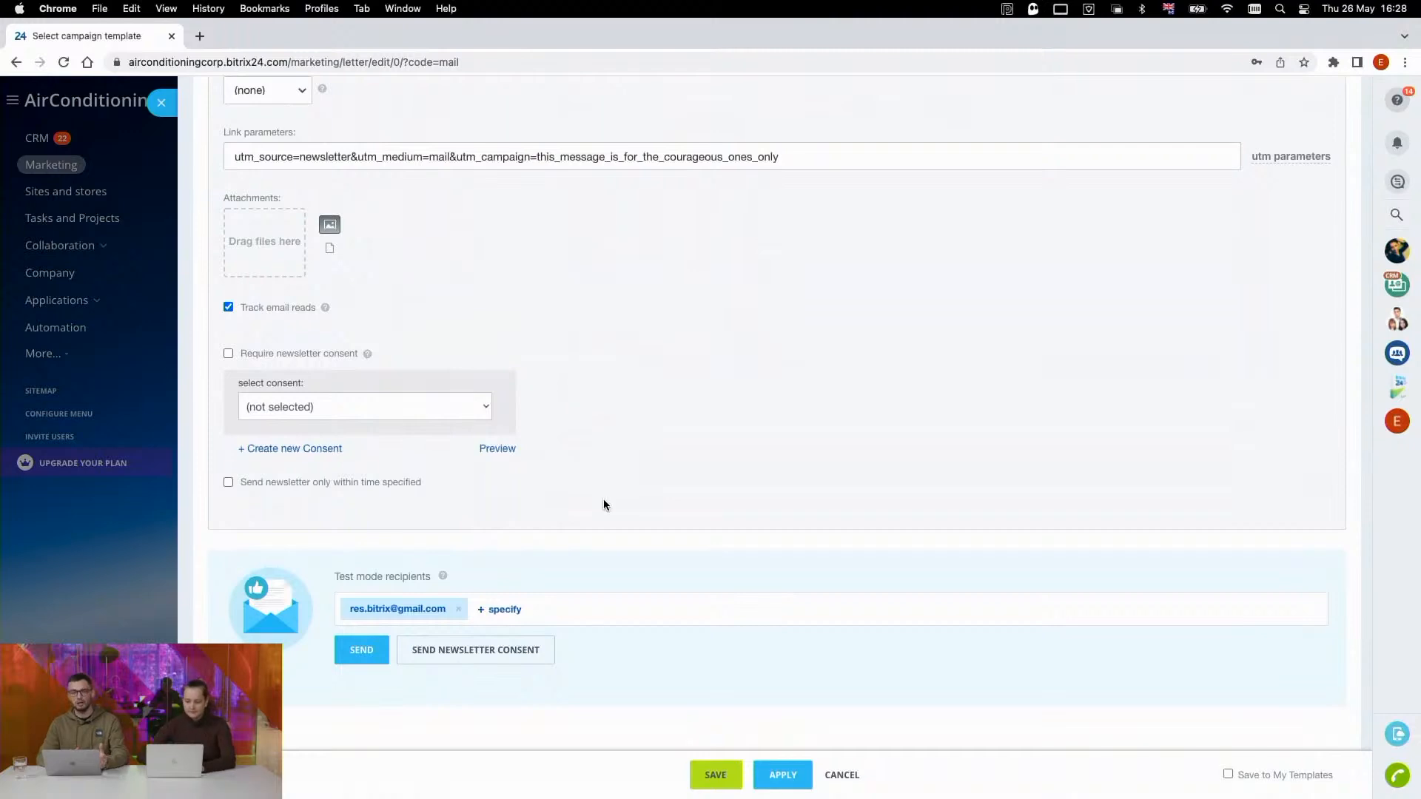
{"action": "left_click", "coordinate": [838, 776]}
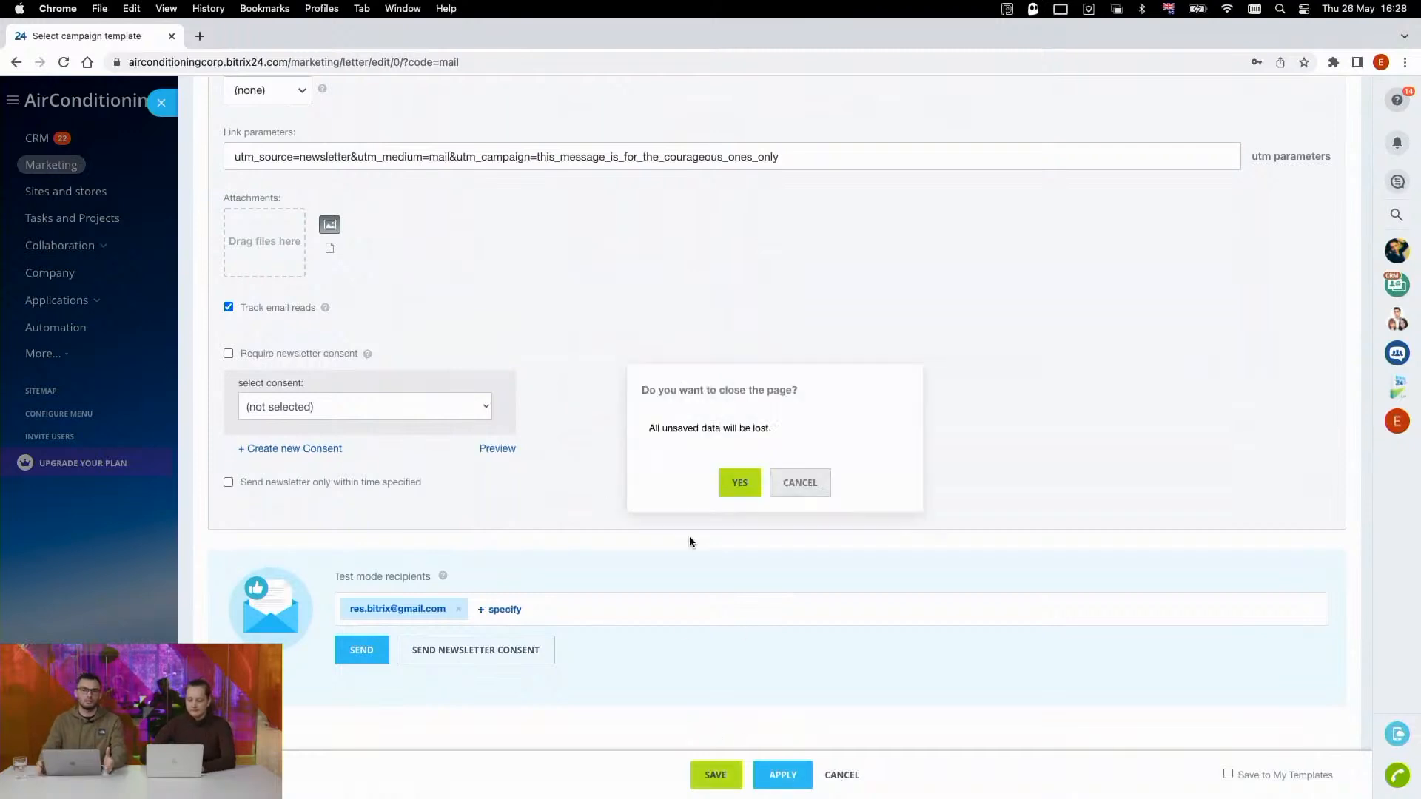
{"action": "left_click", "coordinate": [732, 486]}
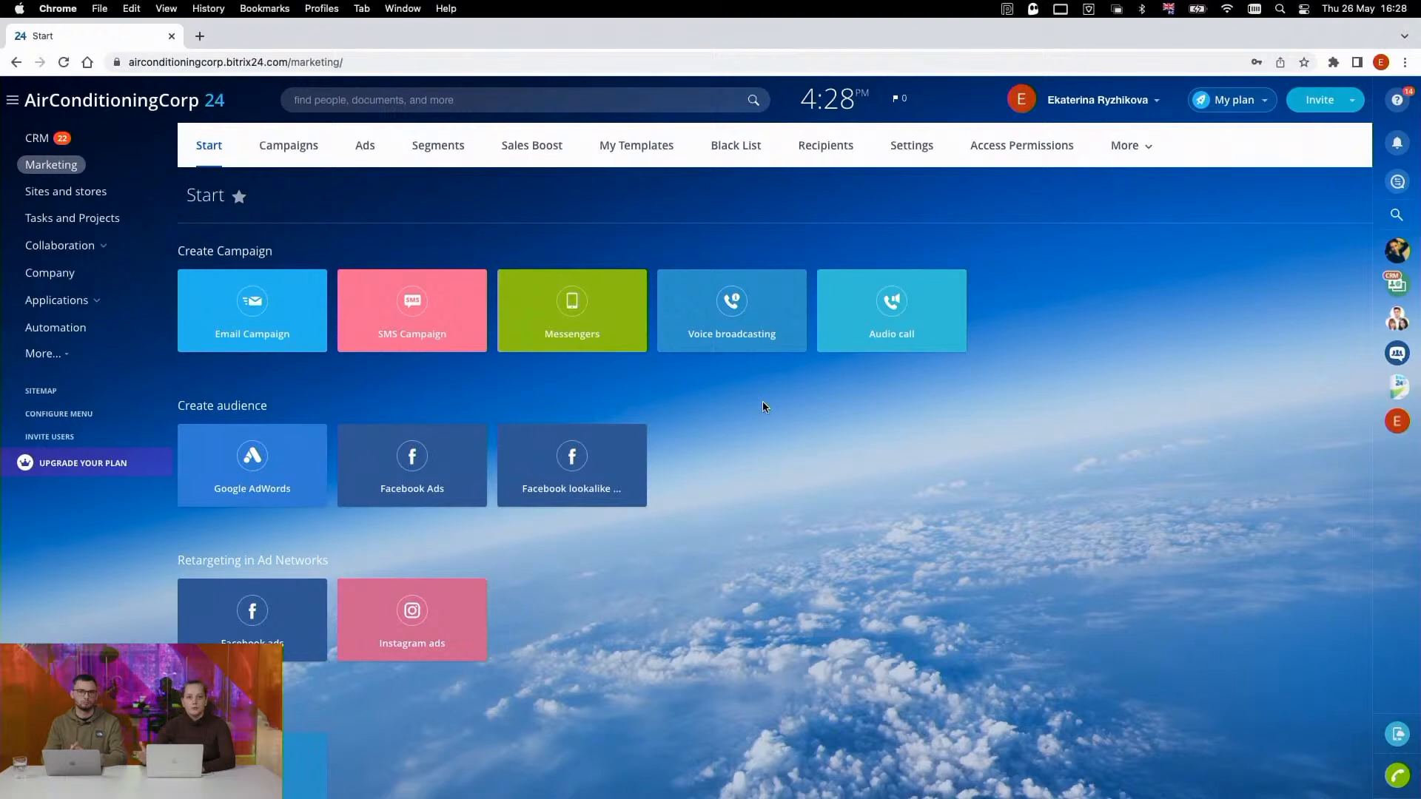
- View the campaign templates offered for Messengers and close the selection without choosing one
{"action": "scroll", "coordinate": [763, 405], "scroll_direction": "down", "scroll_amount": 3}
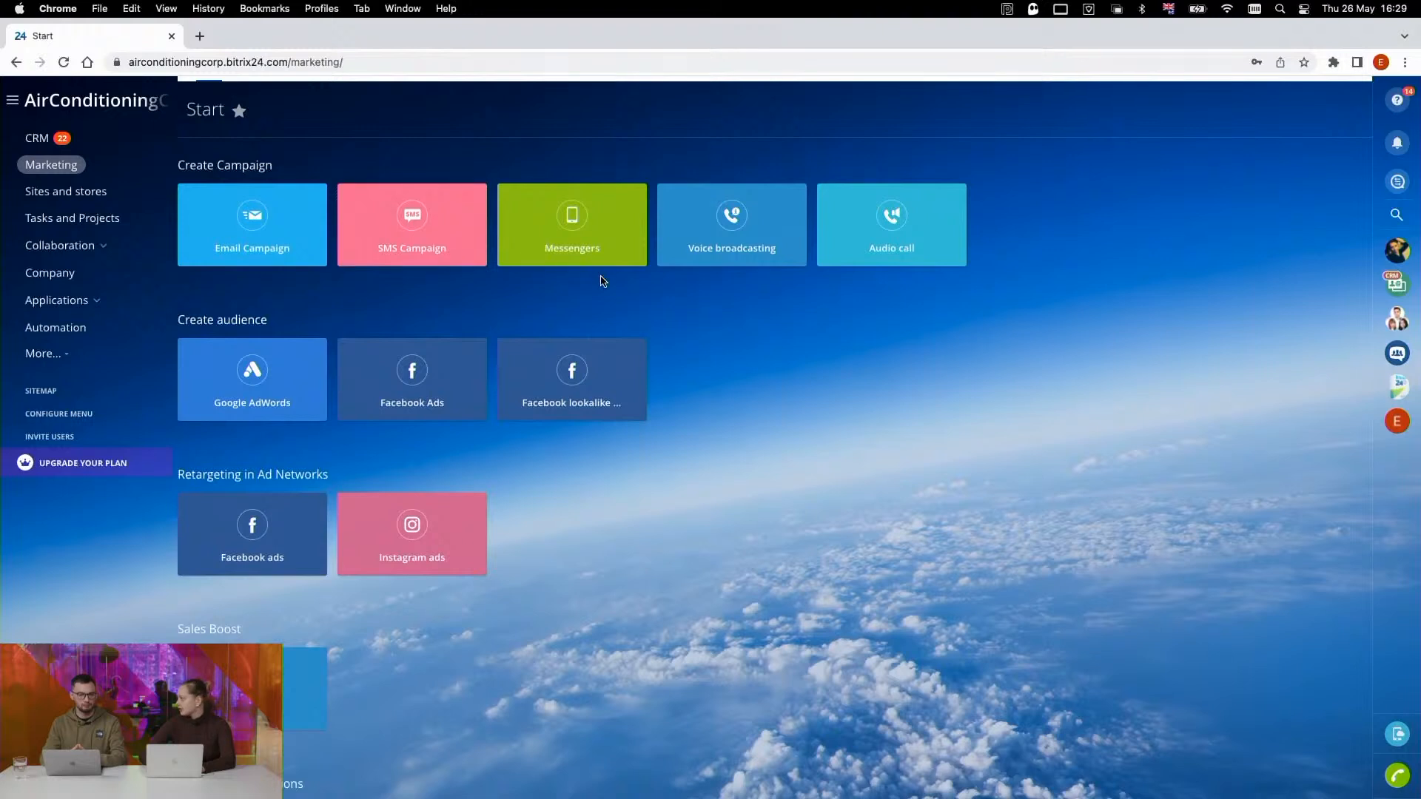
{"action": "left_click", "coordinate": [570, 252]}
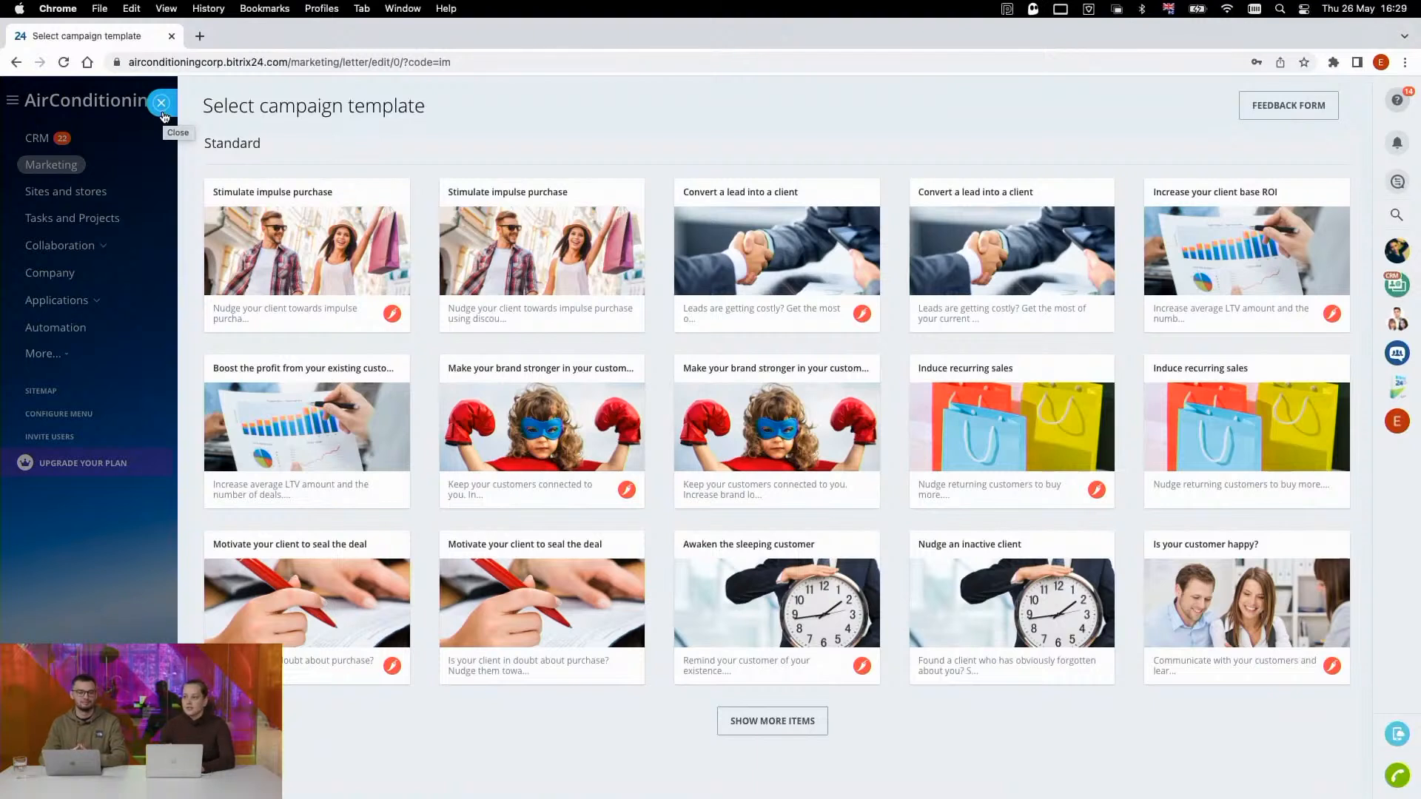
{"action": "left_click", "coordinate": [162, 108]}
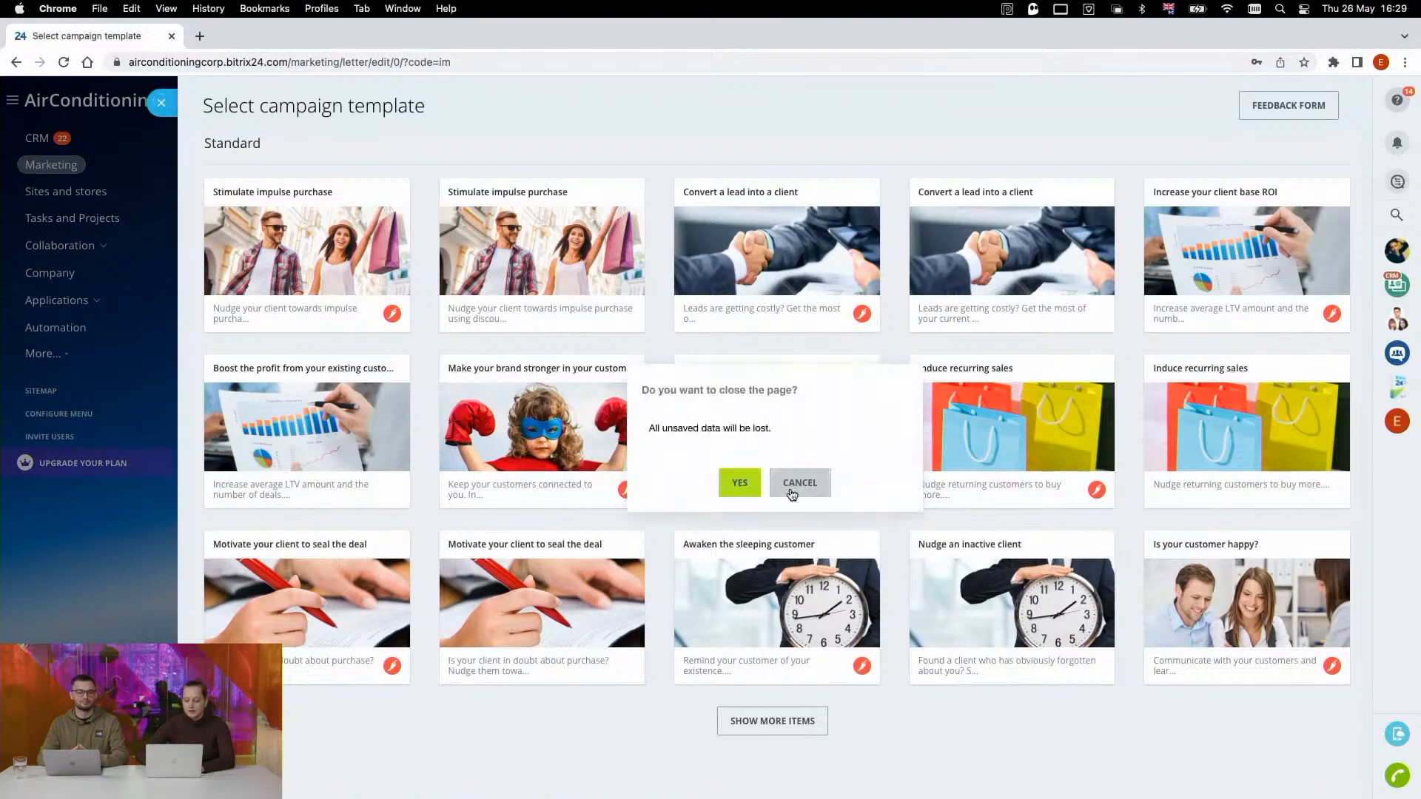
{"action": "left_click", "coordinate": [740, 485]}
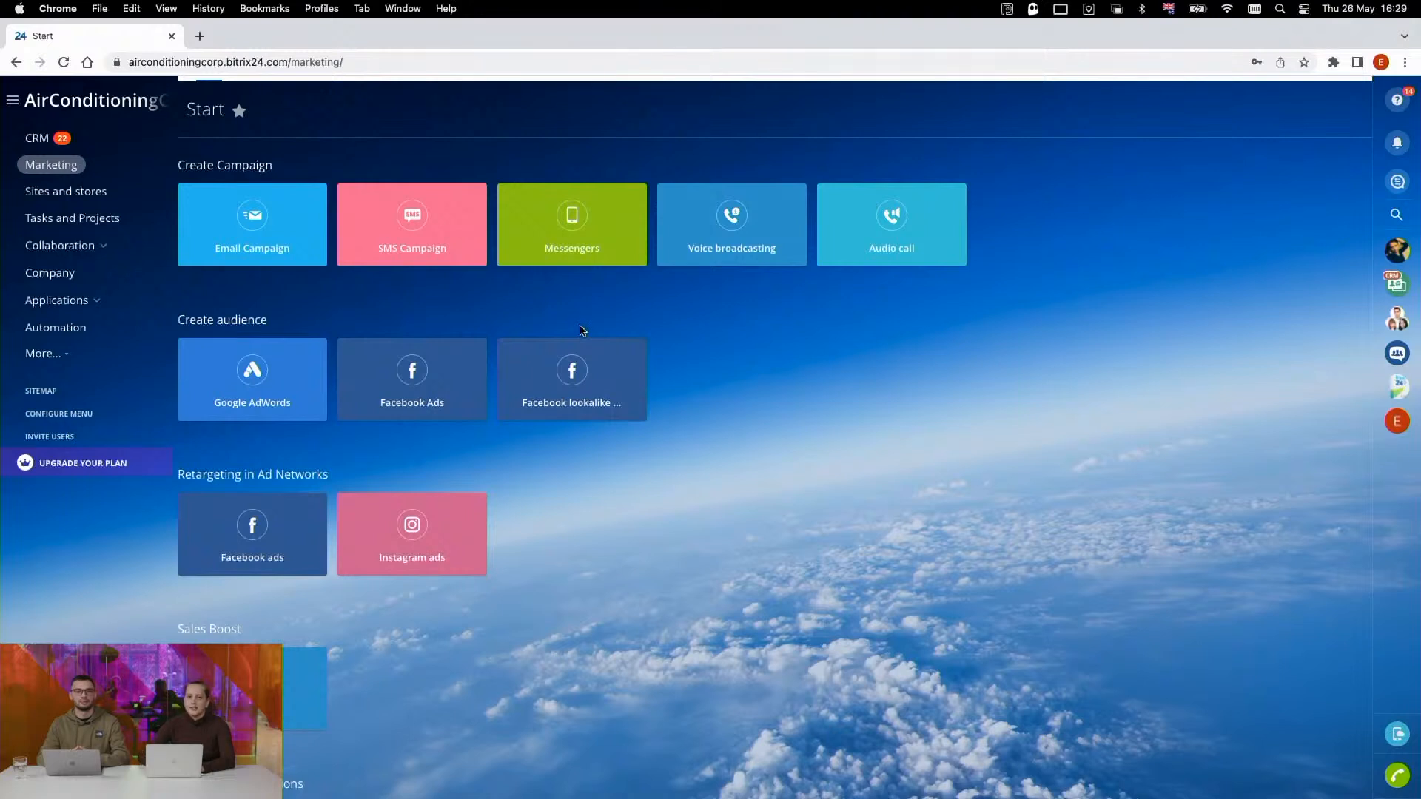
- Examine the marketing start page's options for creating audiences, retargeting in ad networks and boosting sales
{"action": "scroll", "coordinate": [682, 410], "scroll_direction": "down", "scroll_amount": 1}
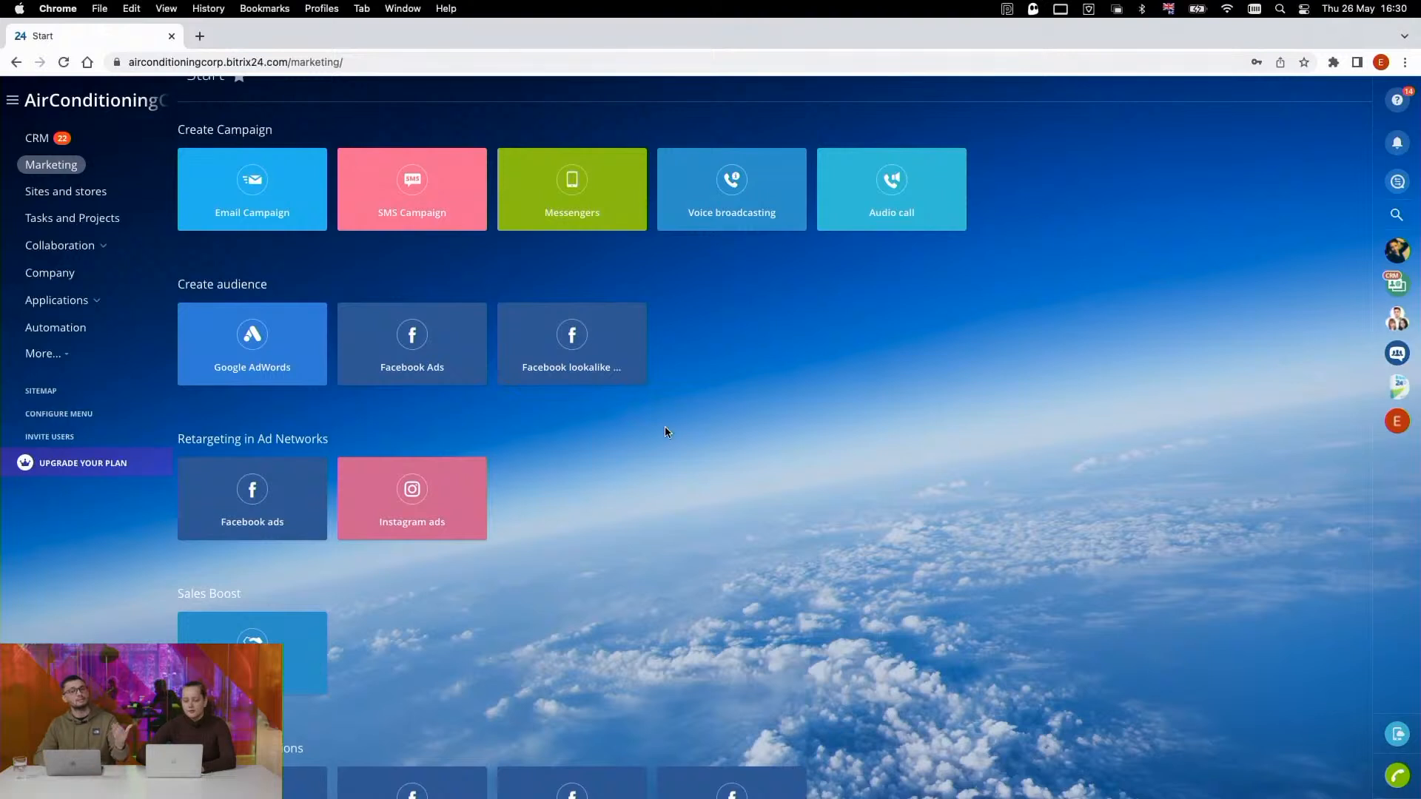
{"action": "scroll", "coordinate": [638, 454], "scroll_direction": "down", "scroll_amount": 2}
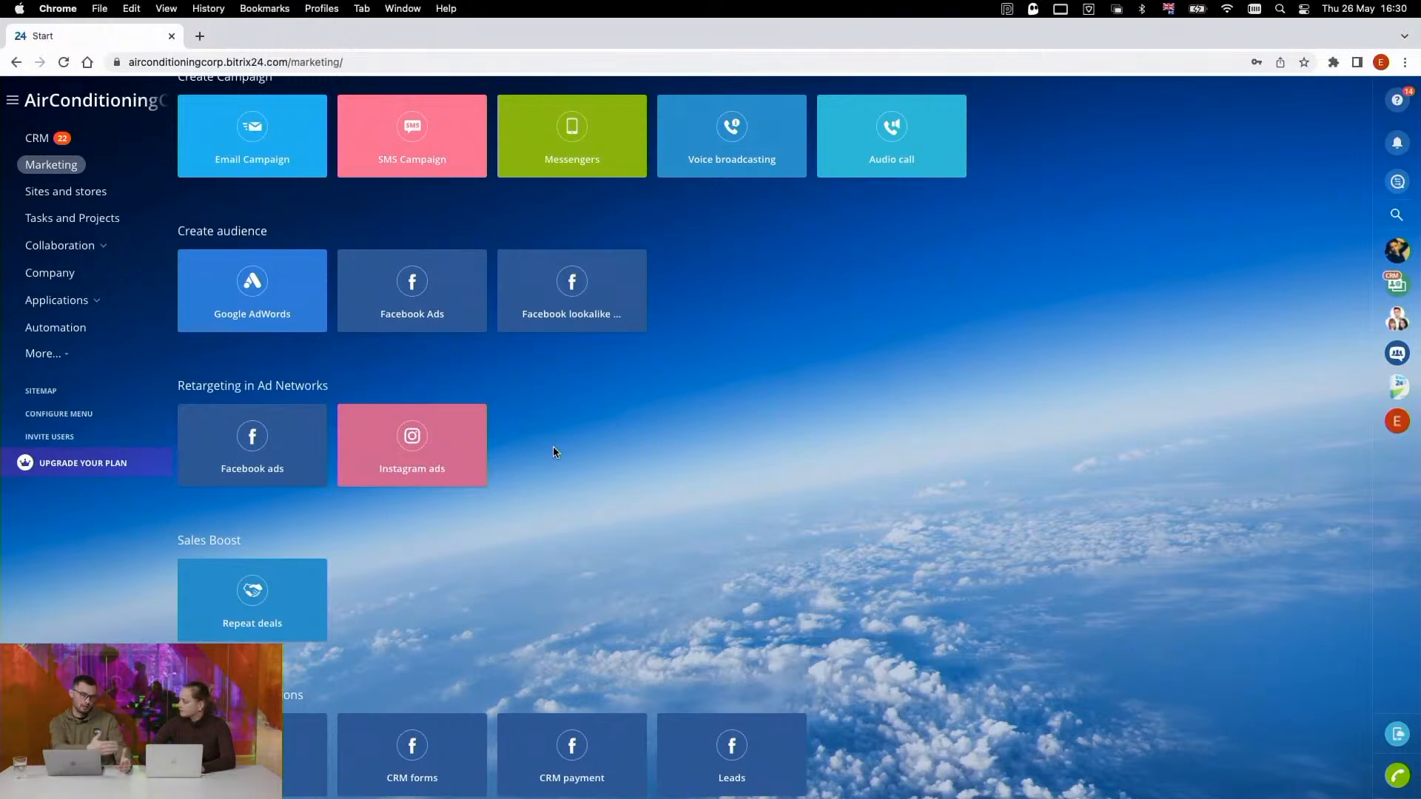
{"action": "scroll", "coordinate": [554, 452], "scroll_direction": "down", "scroll_amount": 1}
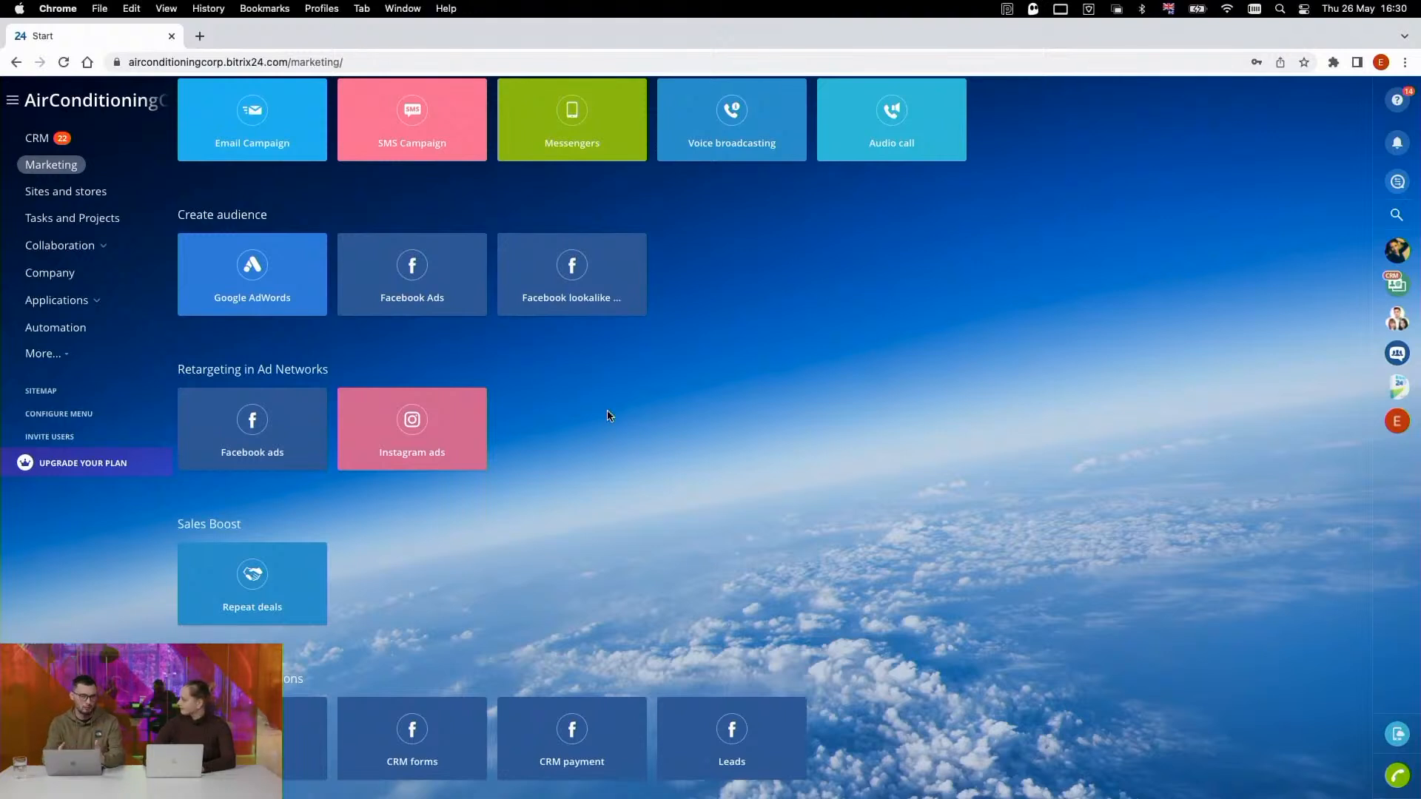
{"action": "scroll", "coordinate": [607, 415], "scroll_direction": "down", "scroll_amount": 1}
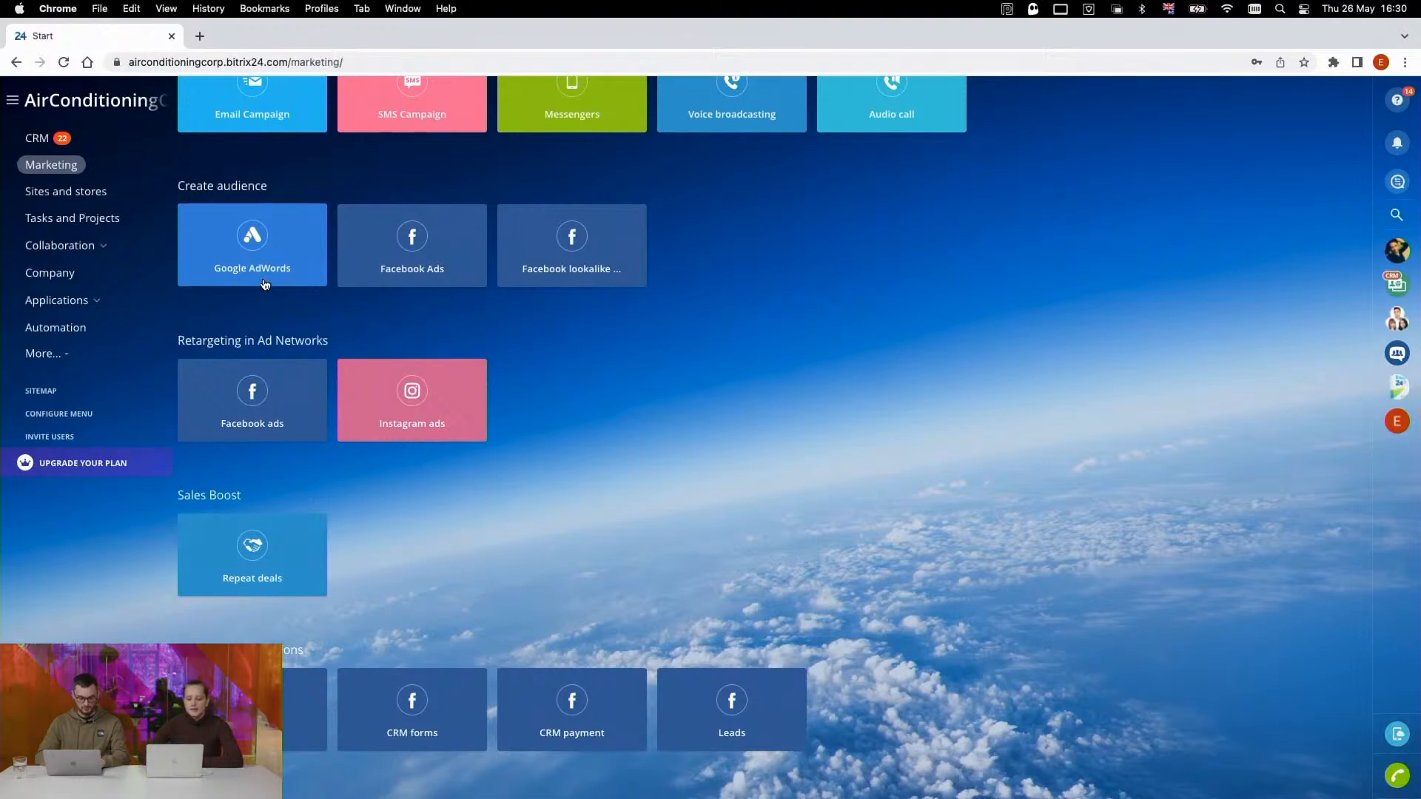
{"action": "scroll", "coordinate": [265, 282], "scroll_direction": "up", "scroll_amount": 1}
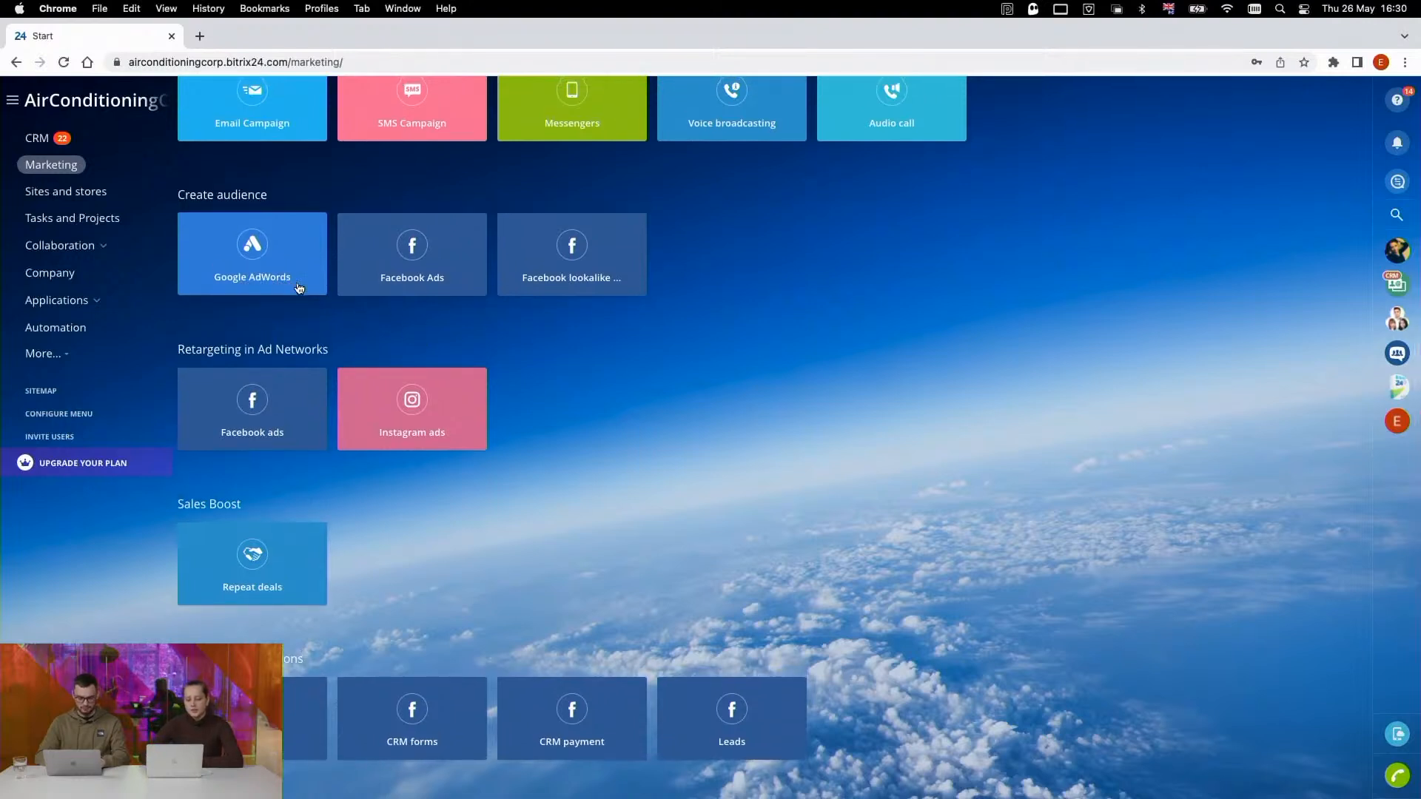
{"action": "scroll", "coordinate": [415, 293], "scroll_direction": "up", "scroll_amount": 1}
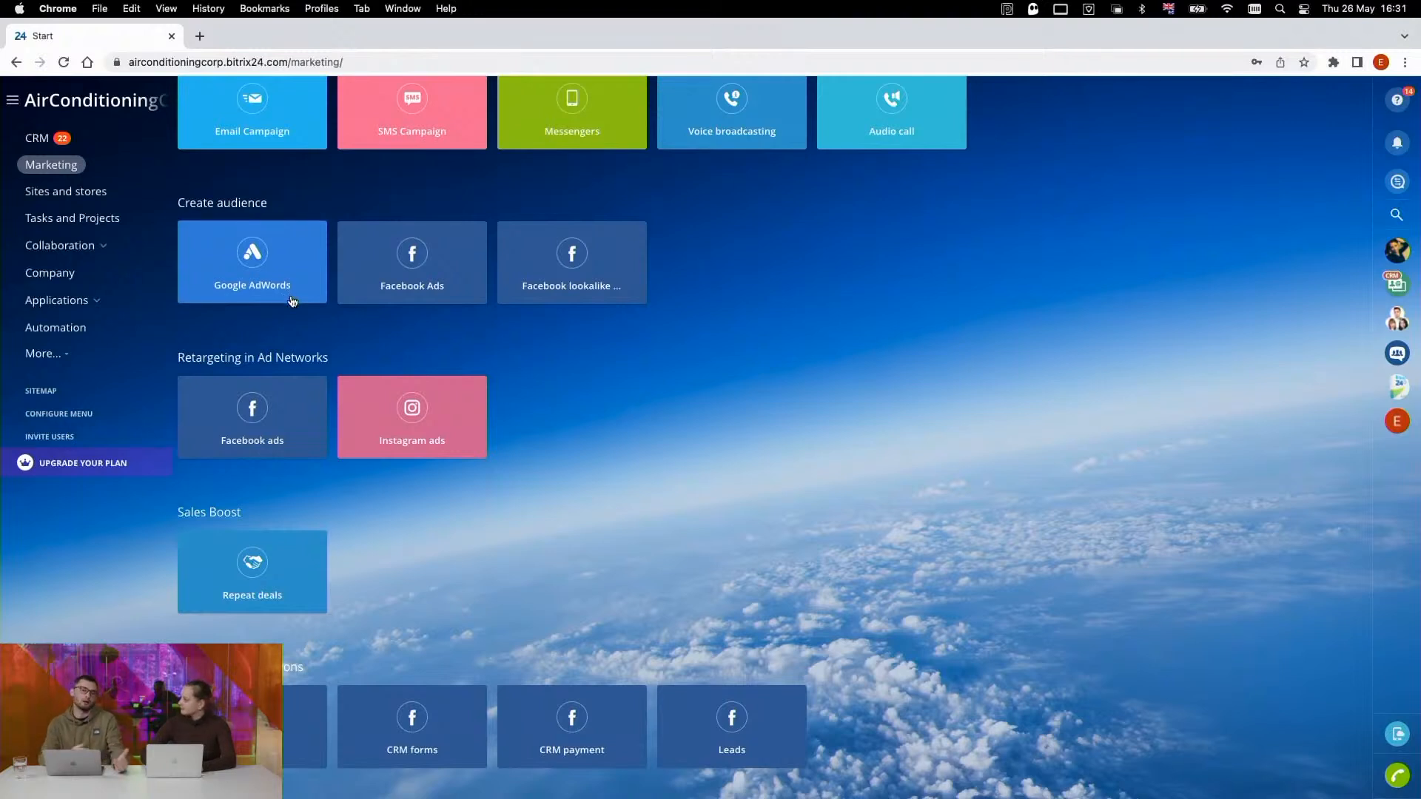
{"action": "scroll", "coordinate": [298, 298], "scroll_direction": "up", "scroll_amount": 1}
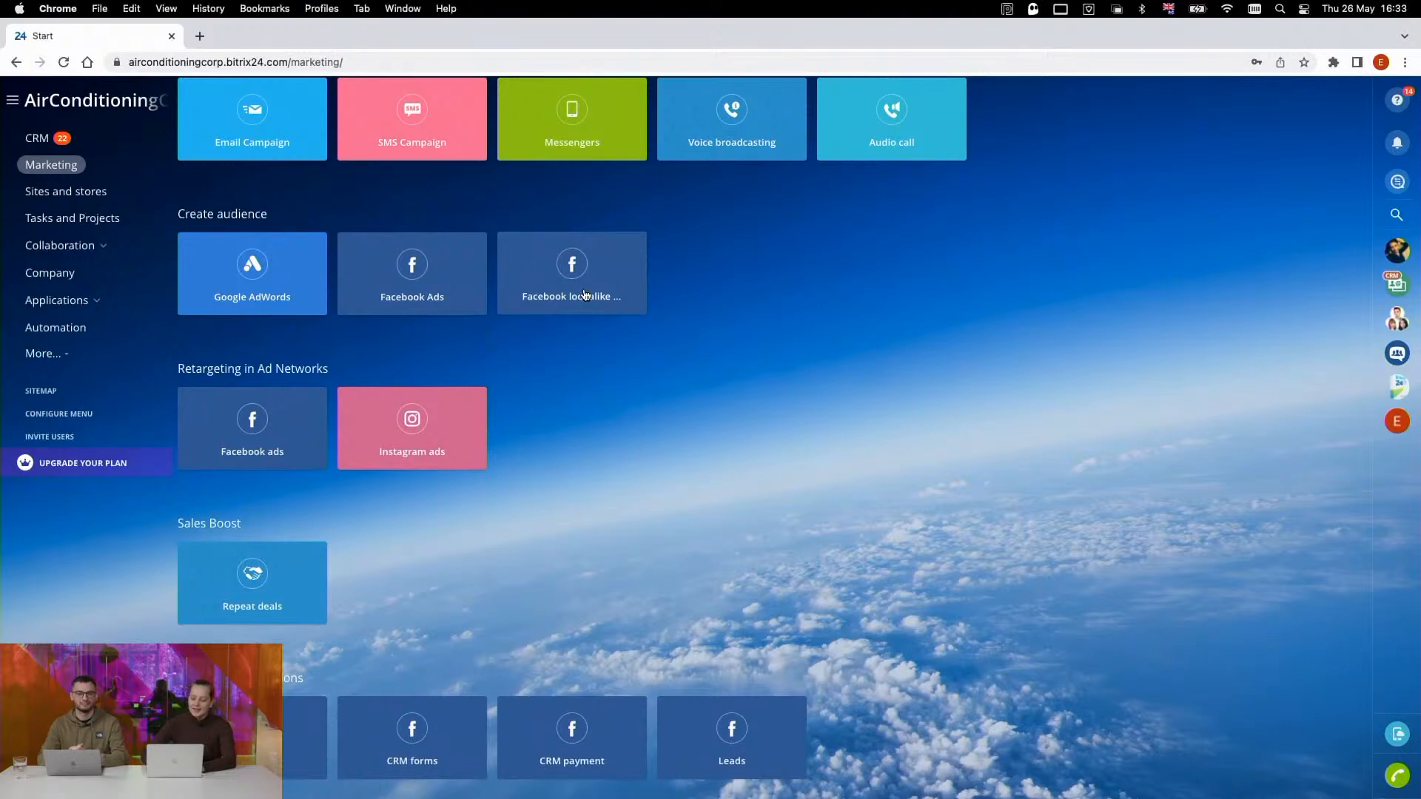
{"action": "scroll", "coordinate": [573, 299], "scroll_direction": "up", "scroll_amount": 1}
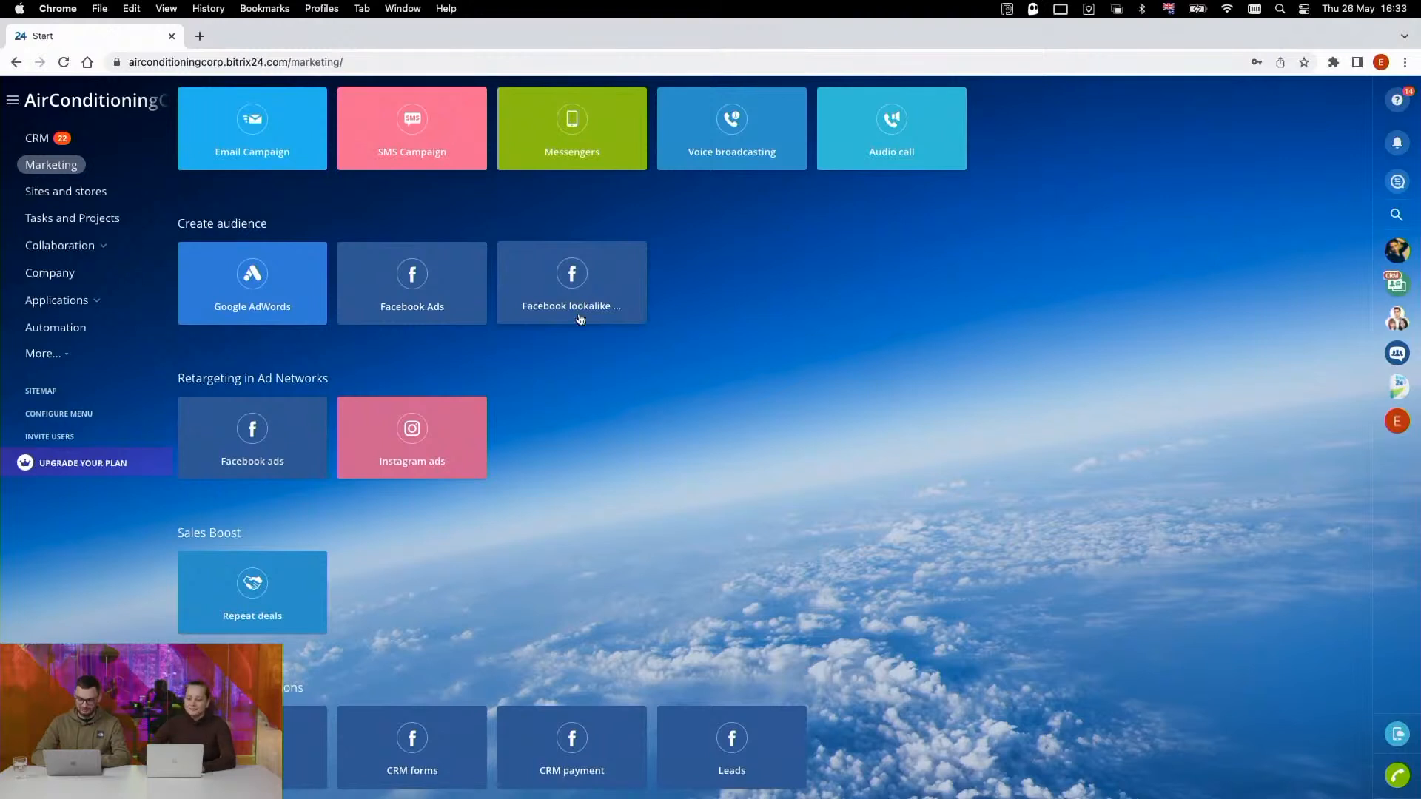
- Try to open the Facebook lookalike audience setup, and reload the marketing start page
{"action": "scroll", "coordinate": [581, 318], "scroll_direction": "down", "scroll_amount": 1}
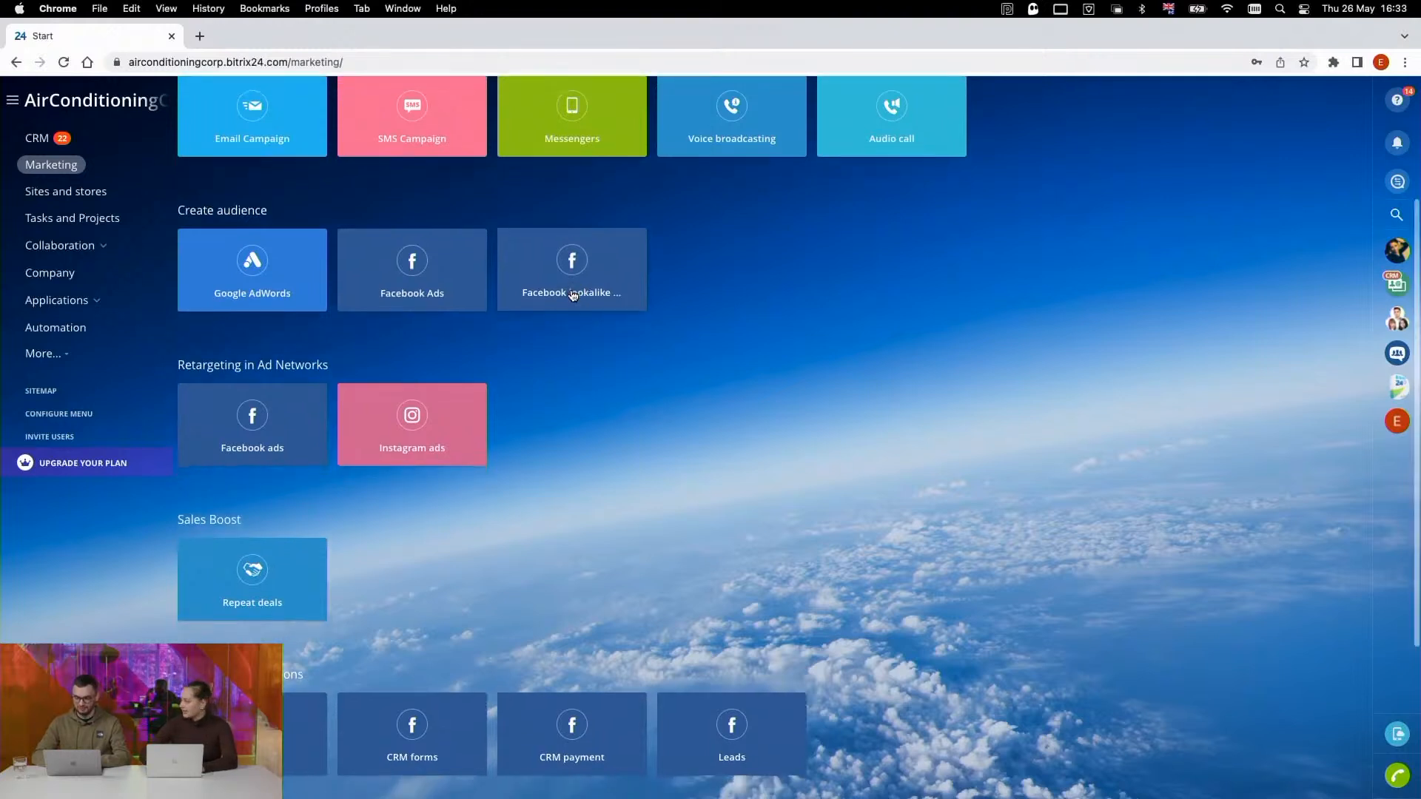
{"action": "scroll", "coordinate": [572, 296], "scroll_direction": "down", "scroll_amount": 1}
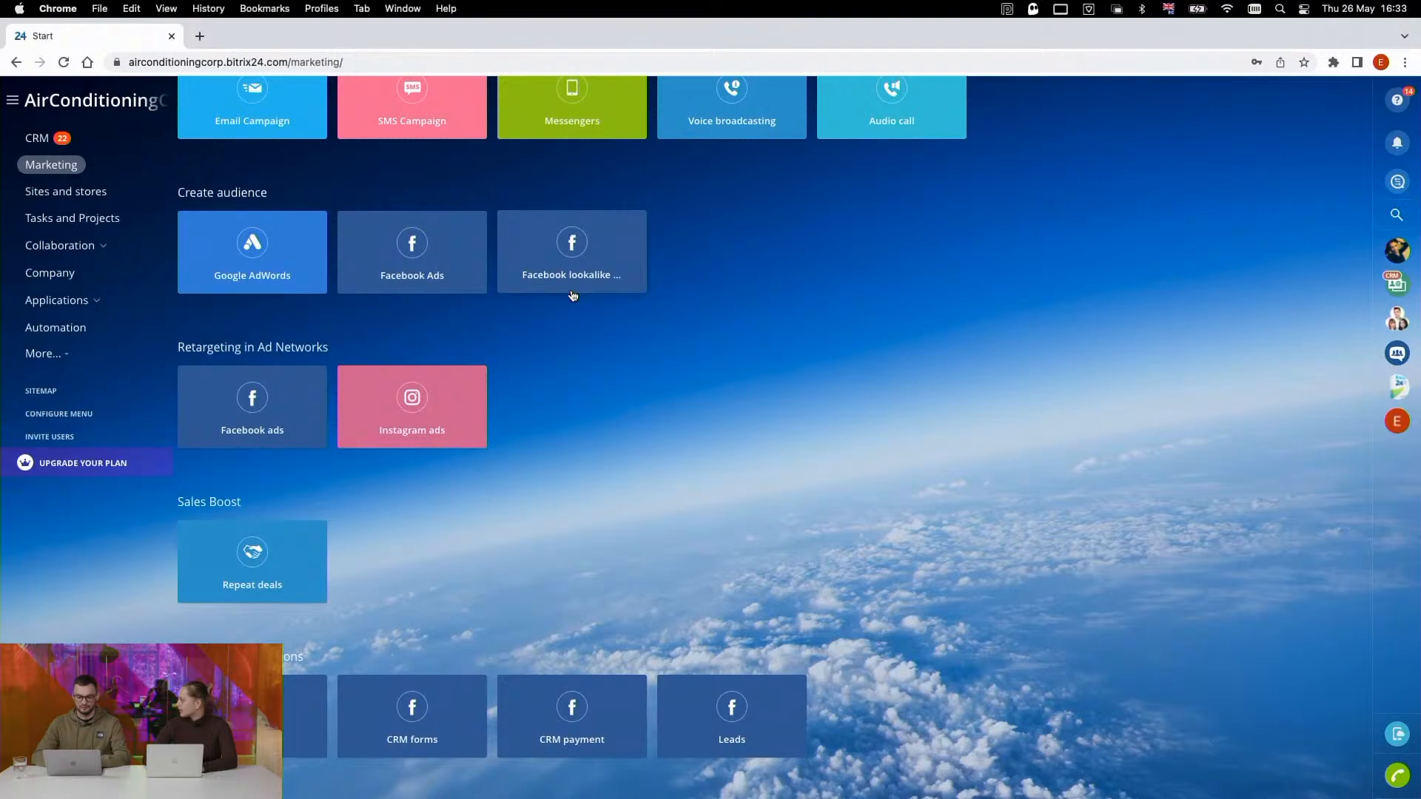
{"action": "left_click", "coordinate": [579, 277]}
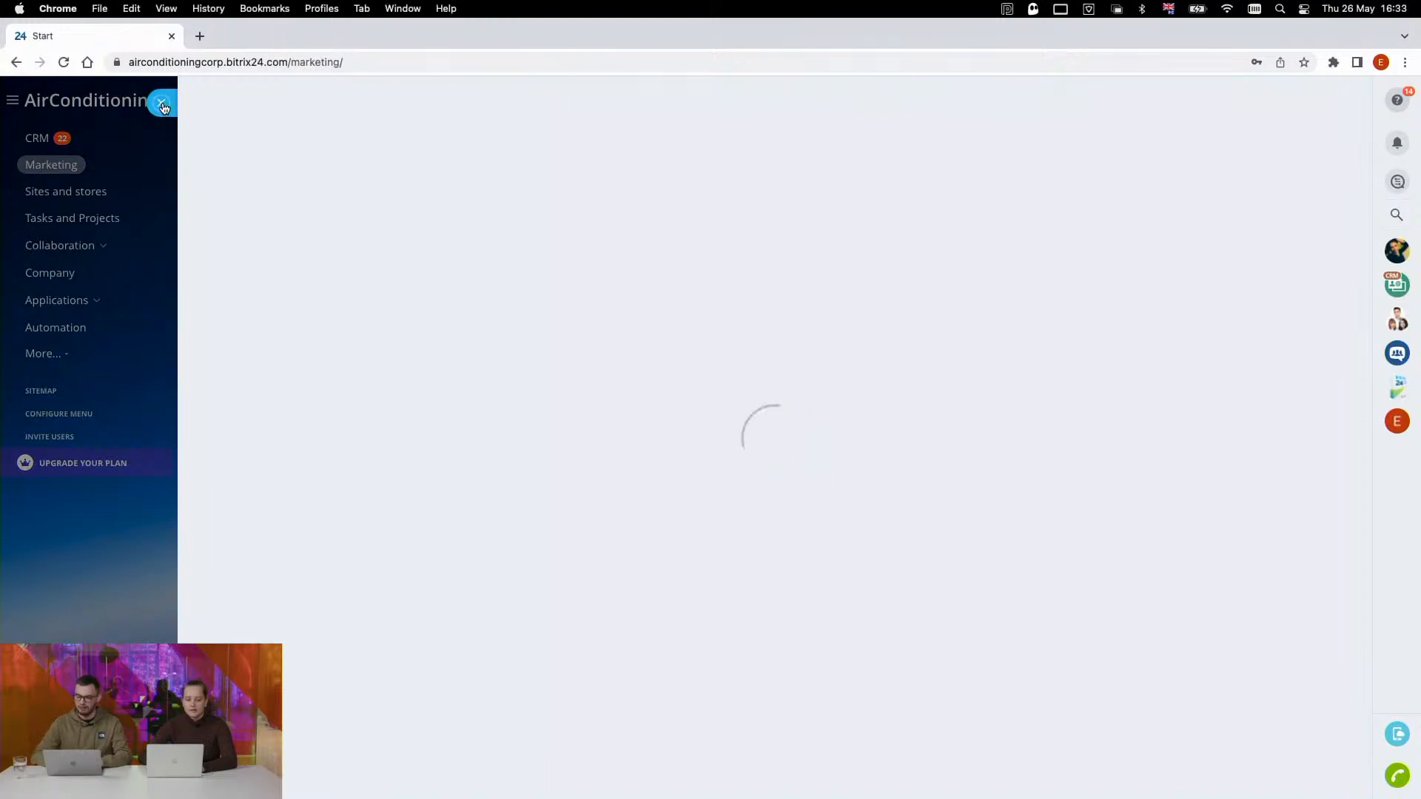
{"action": "left_click", "coordinate": [64, 62]}
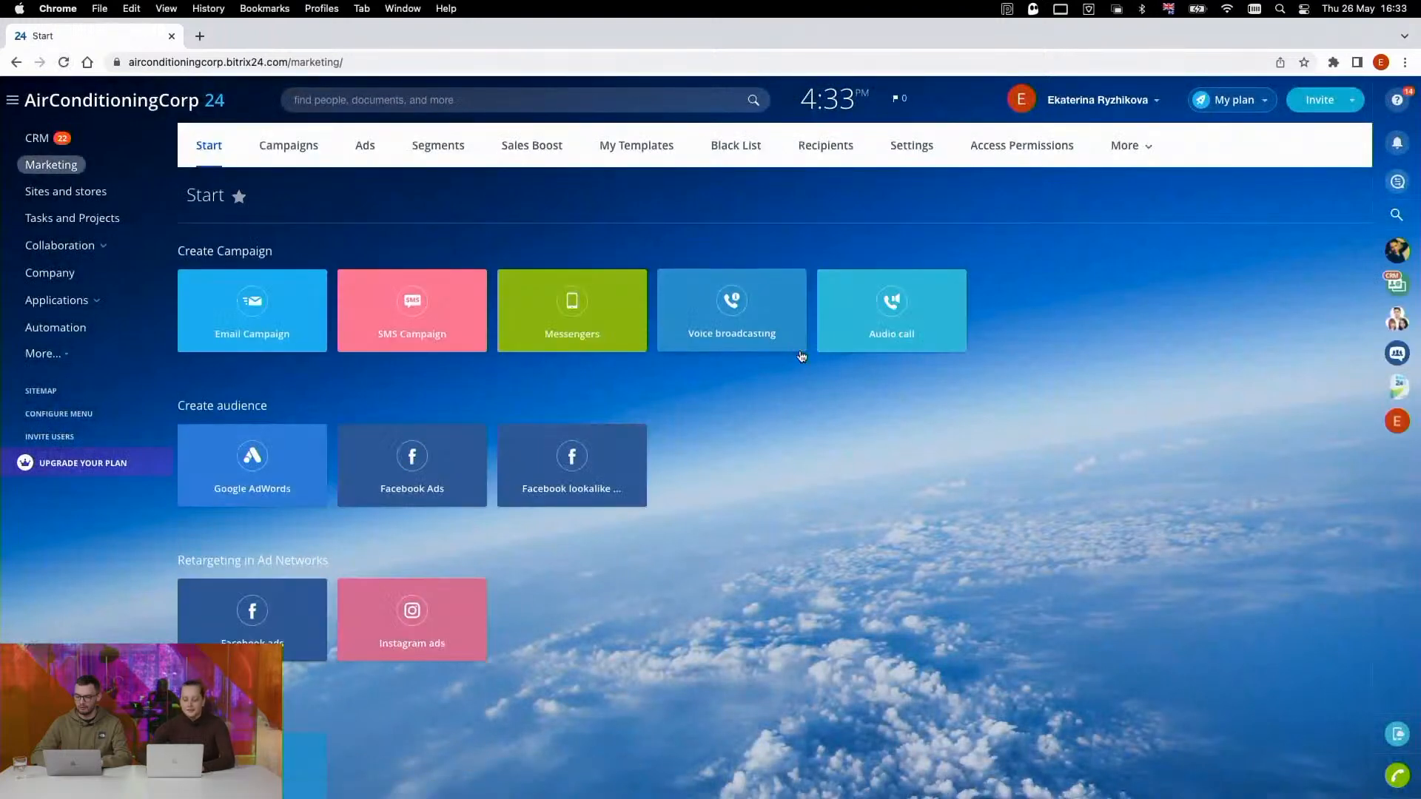
- Locate the Facebook lookalike option among the audience creation choices on the marketing start page
{"action": "scroll", "coordinate": [802, 356], "scroll_direction": "down", "scroll_amount": 2}
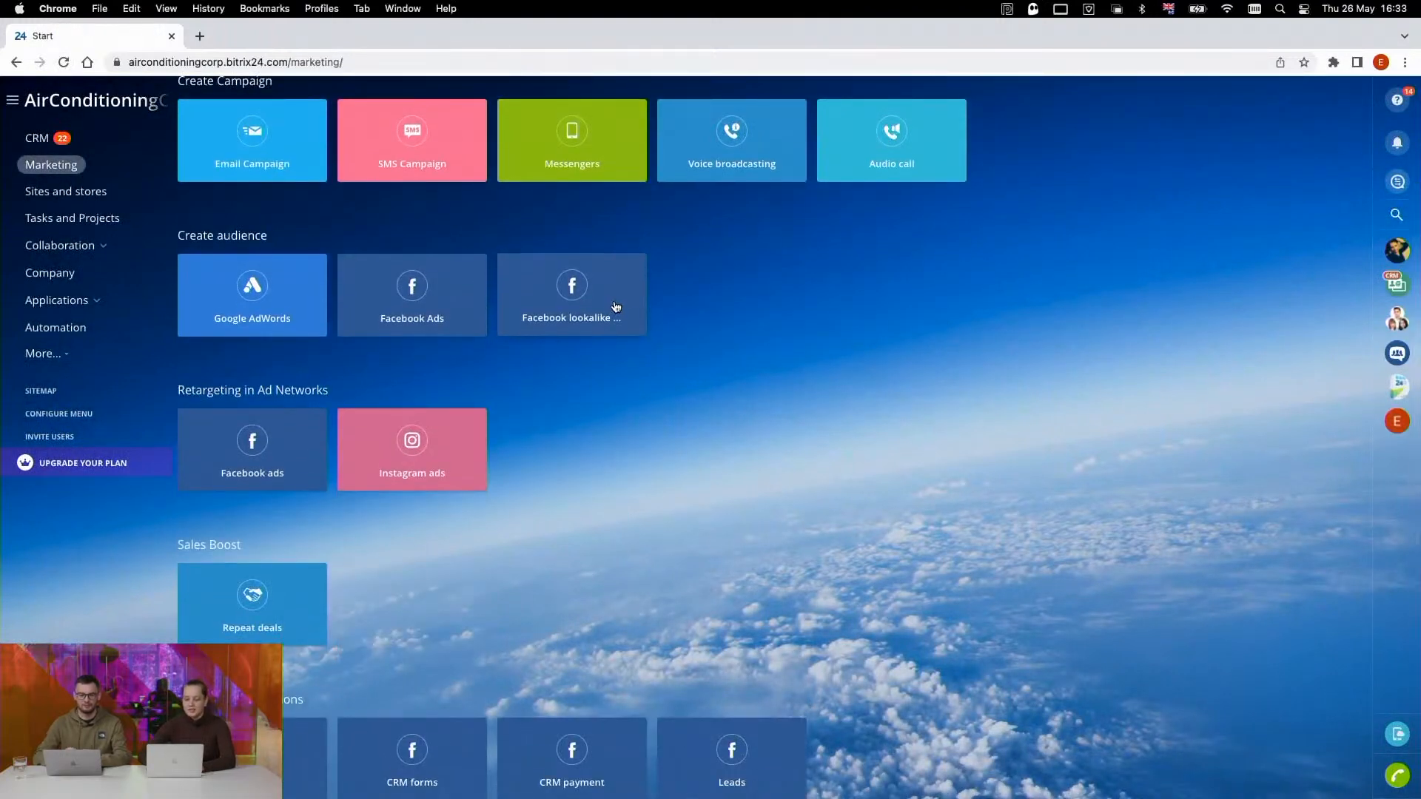
{"action": "scroll", "coordinate": [616, 306], "scroll_direction": "down", "scroll_amount": 1}
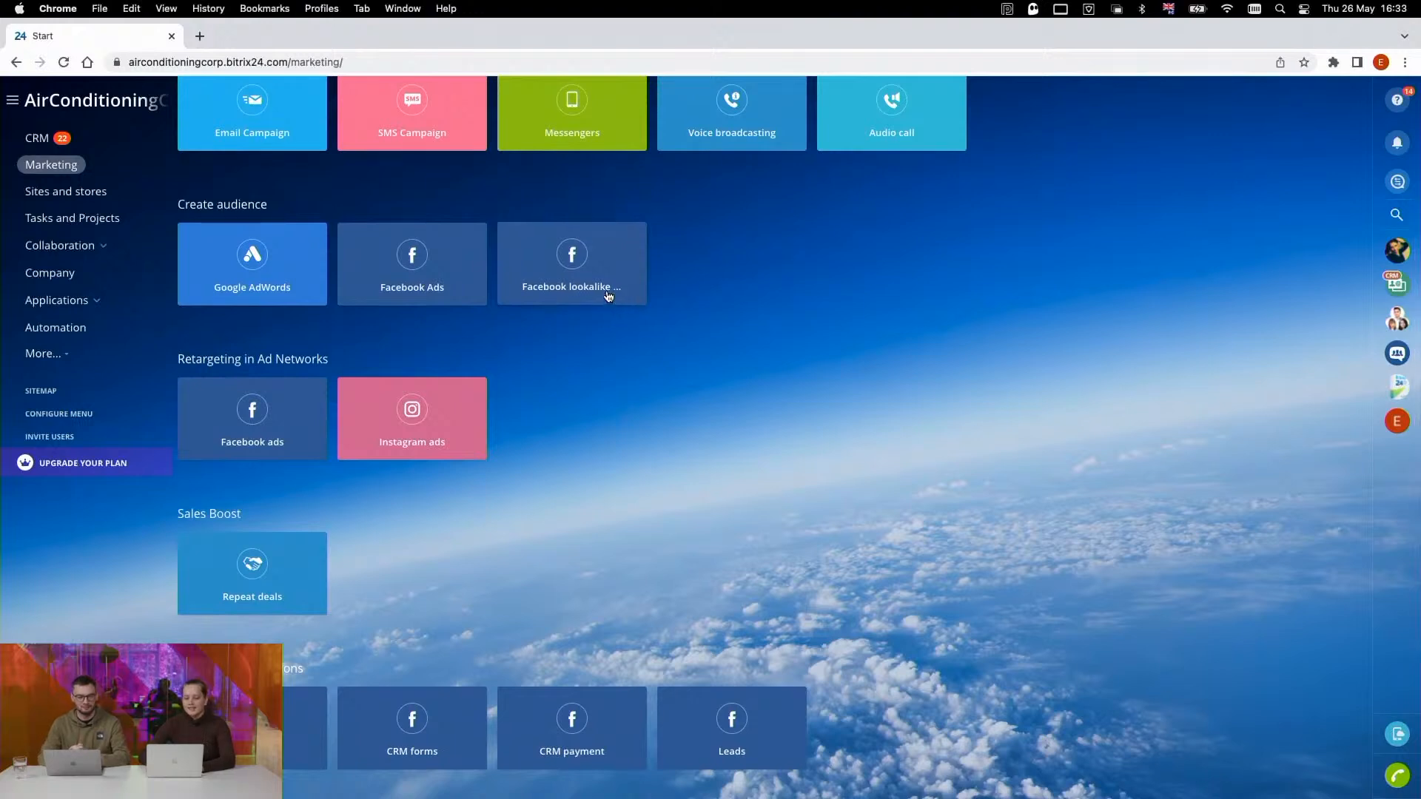
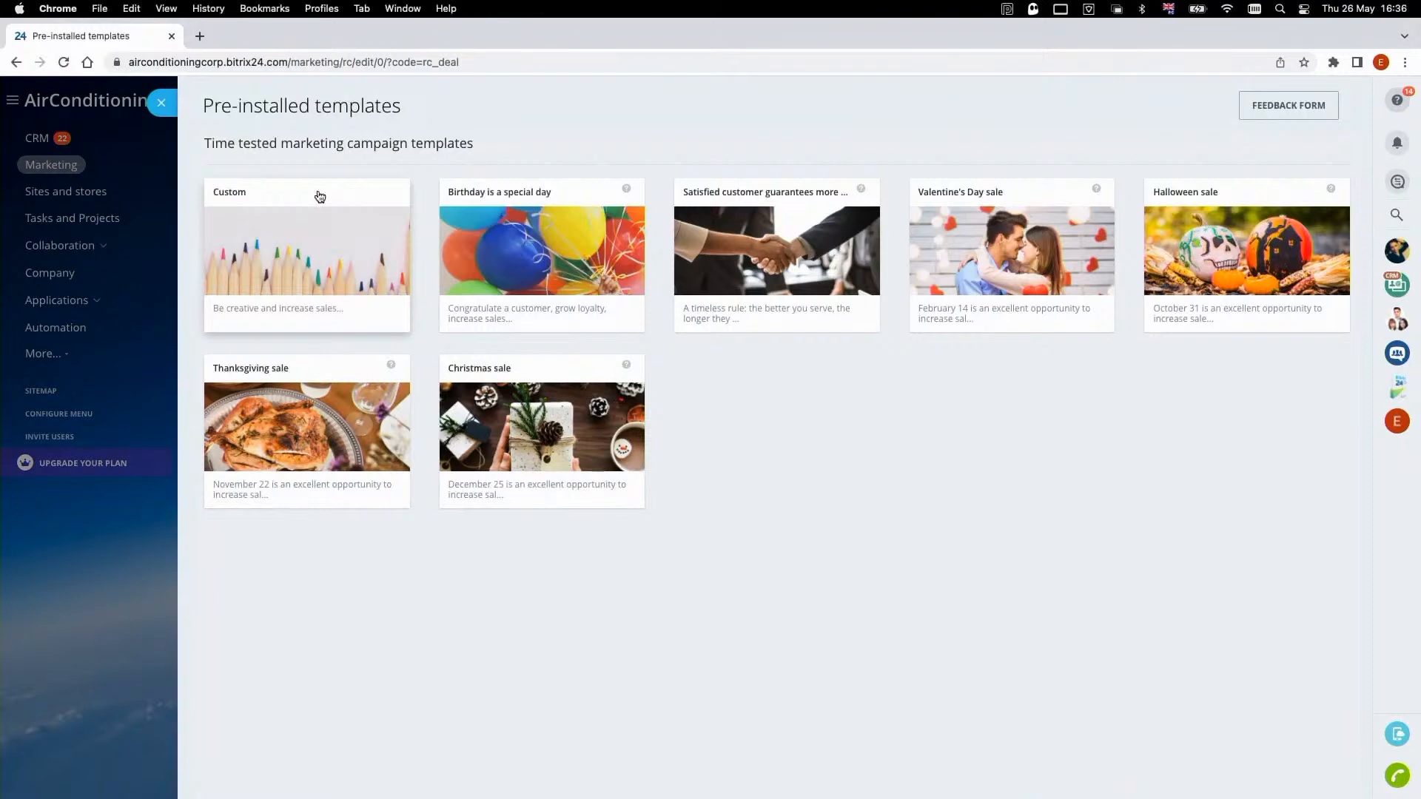
- Create a repeat deal campaign from the Custom template and target the "Clients with lost deals" segment
{"action": "left_click", "coordinate": [320, 196]}
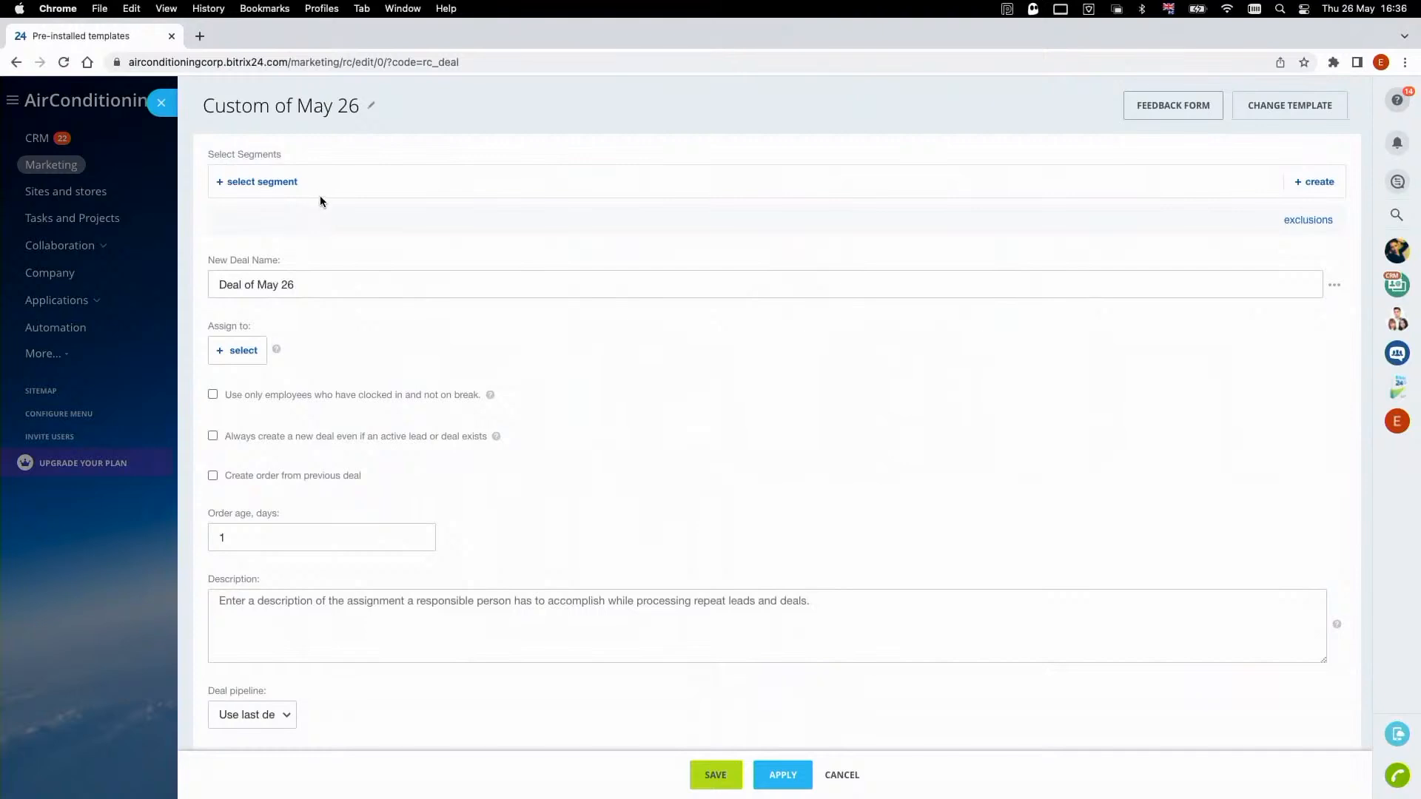
{"action": "left_click", "coordinate": [266, 181]}
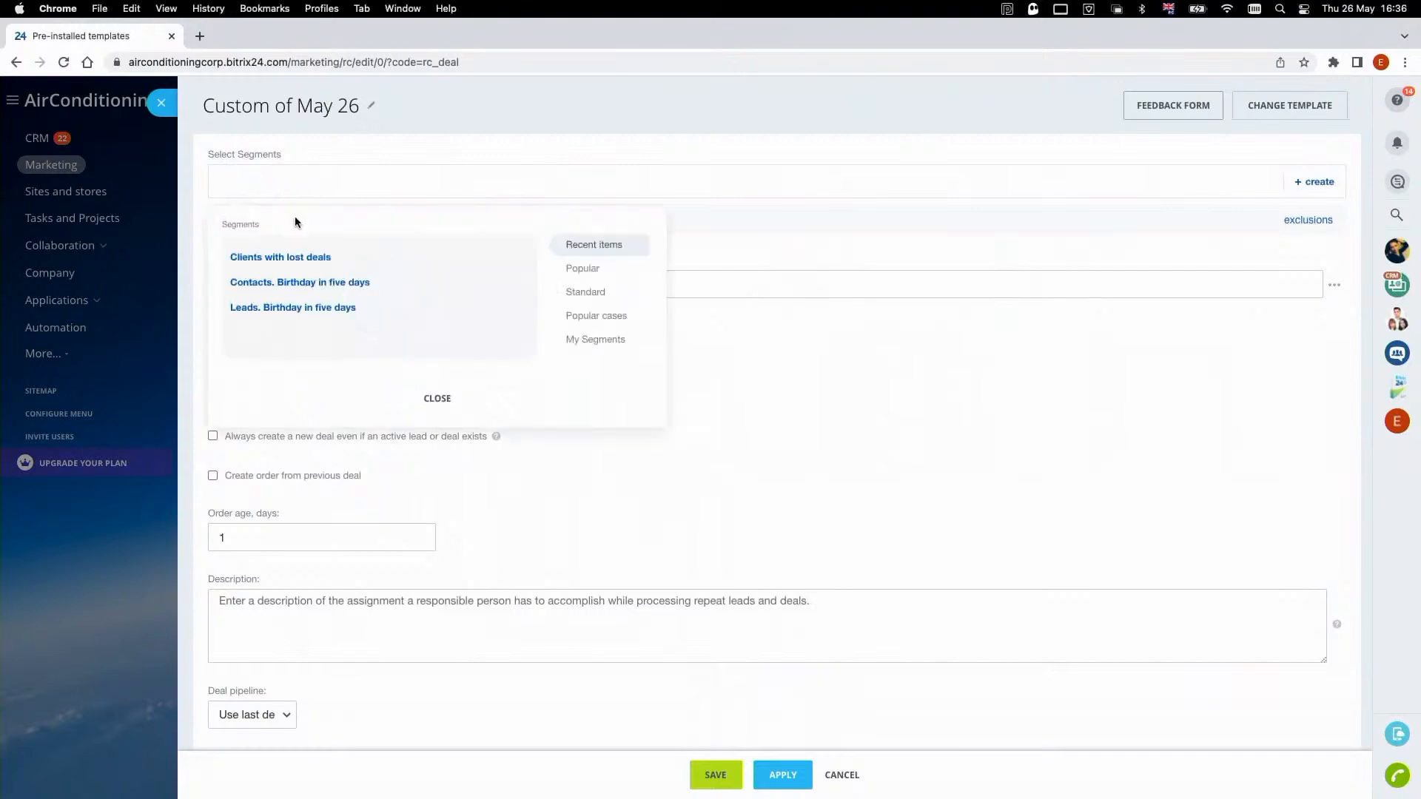
{"action": "left_click", "coordinate": [318, 257]}
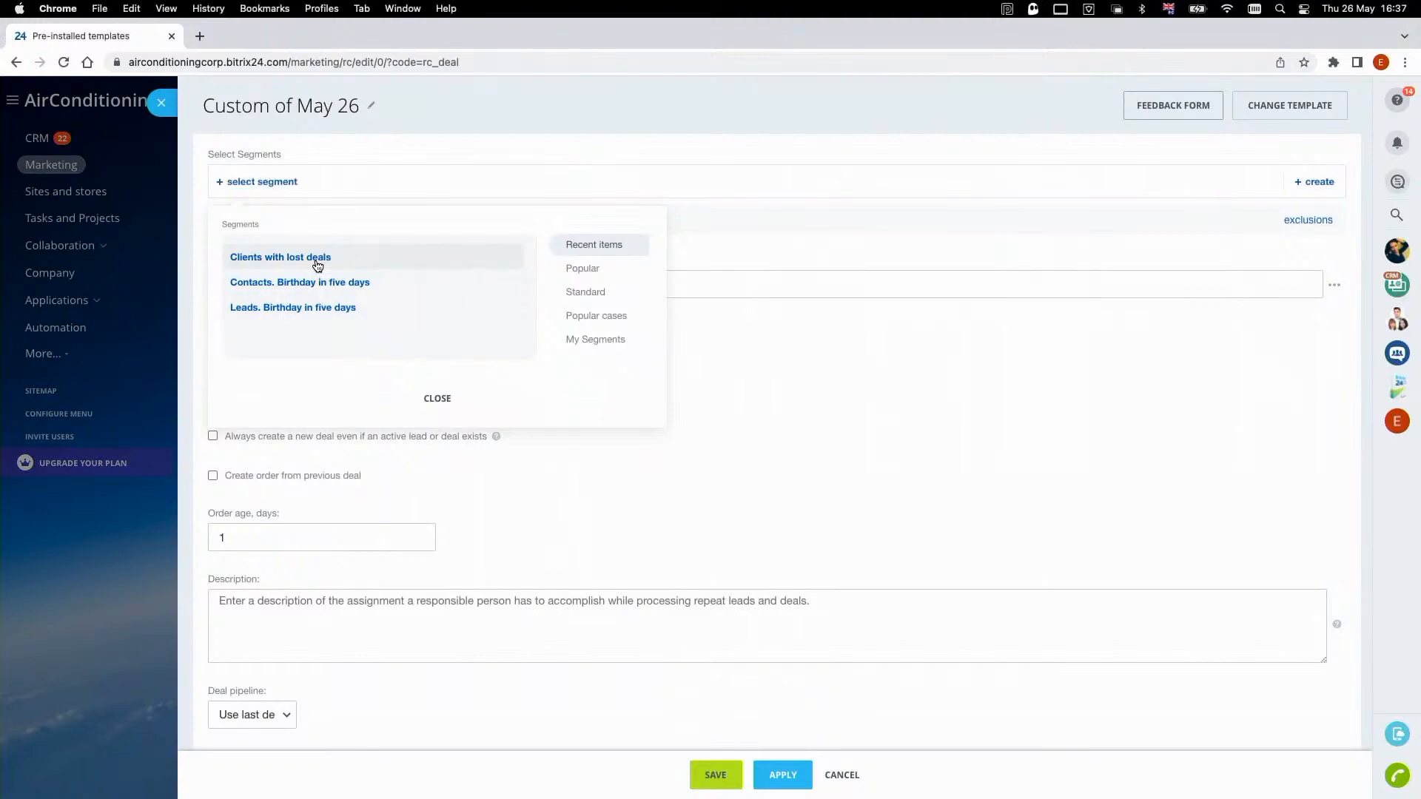
- Rename the campaign as "Poking prompt"
{"action": "left_click", "coordinate": [370, 106]}
{"action": "triple_click", "coordinate": [344, 112]}
{"action": "type", "text": "Poking"}
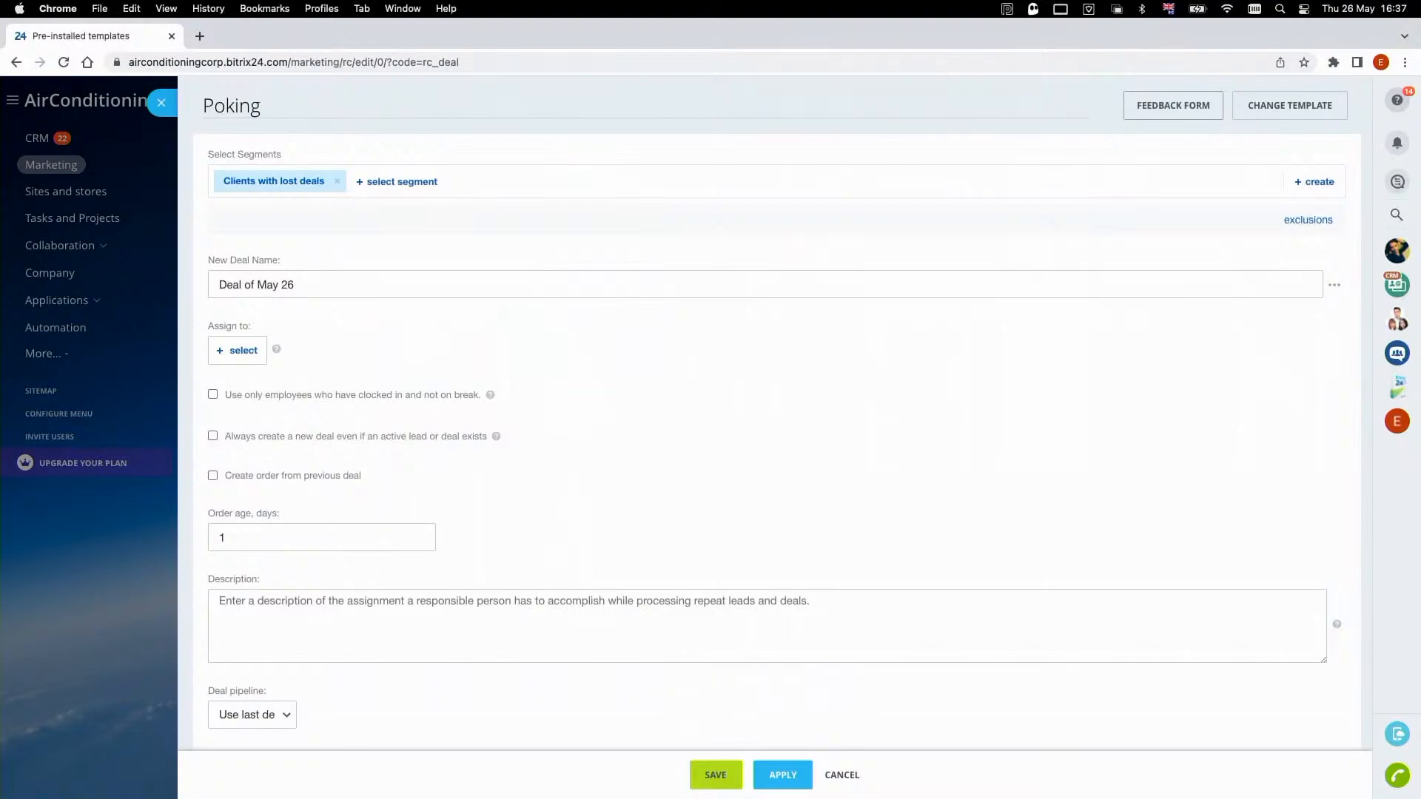
{"action": "type", "text": " prompt"}
{"action": "left_click", "coordinate": [381, 238]}
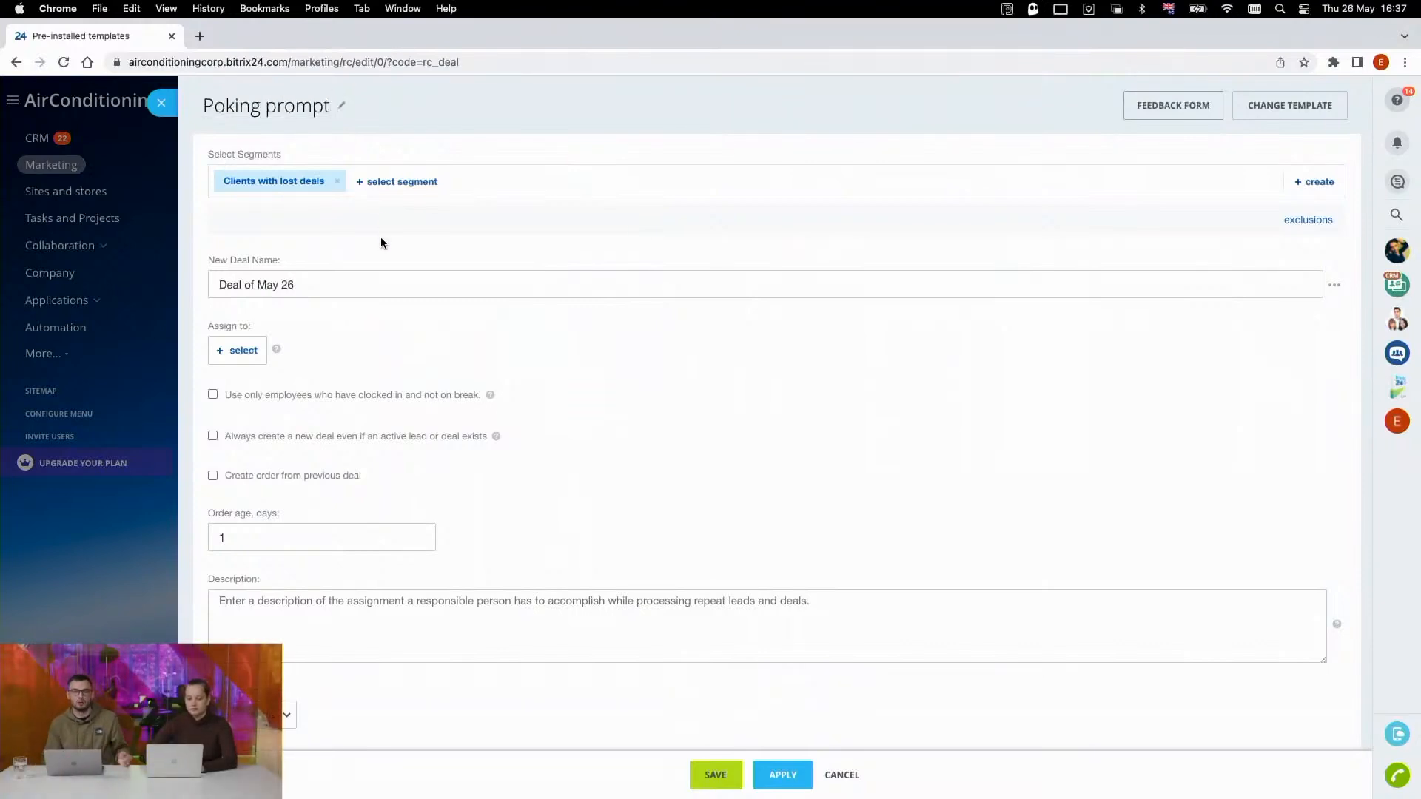
- Set the new deal name to "Poke this guy with 10% discount" and copy that text
{"action": "scroll", "coordinate": [380, 243], "scroll_direction": "down", "scroll_amount": 1}
{"action": "triple_click", "coordinate": [326, 248]}
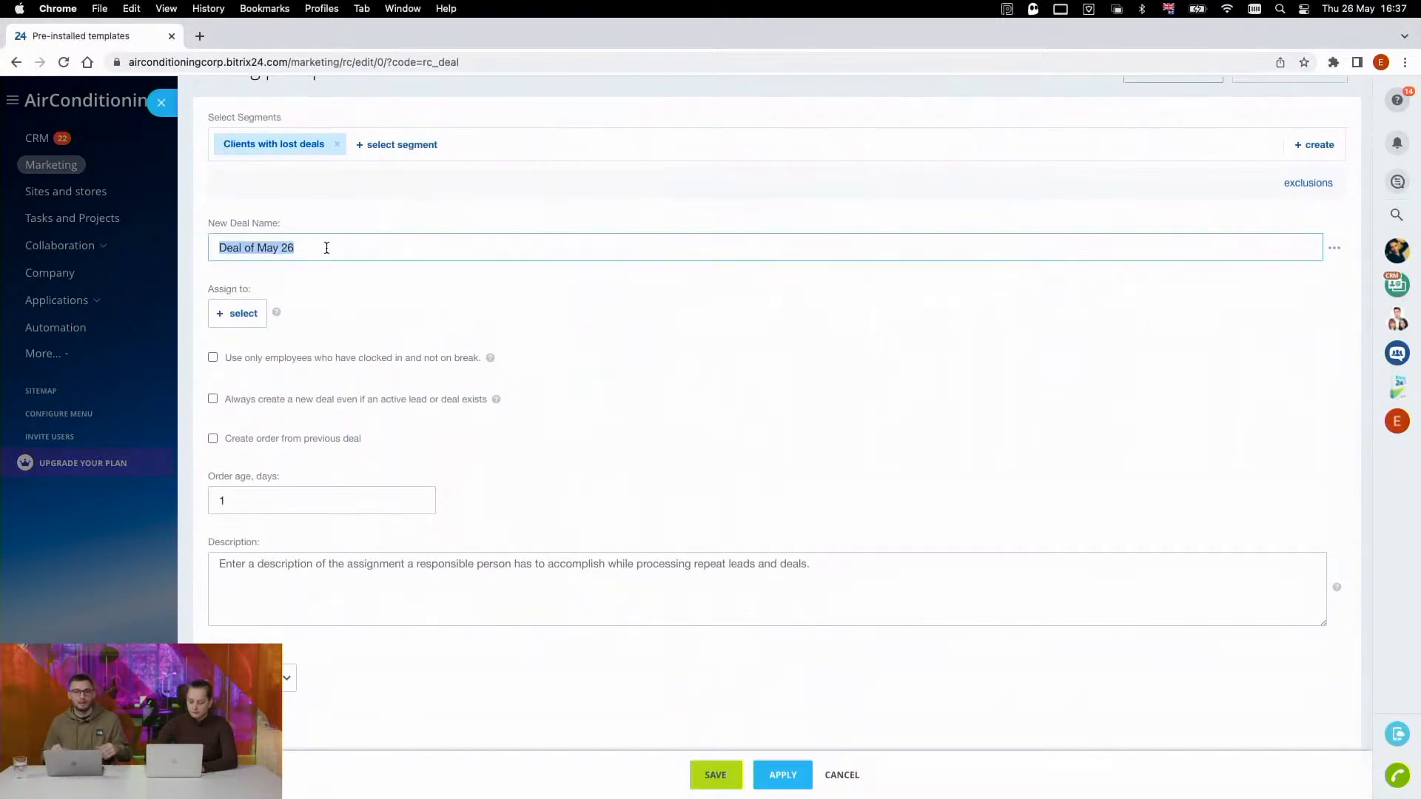
{"action": "type", "text": "POkin"}
{"action": "key", "text": "BackSpace"}
{"action": "key", "text": "BackSpace"}
{"action": "key", "text": "BackSpace"}
{"action": "key", "text": "BackSpace"}
{"action": "key", "text": "BackSpace"}
{"action": "type", "text": "P"}
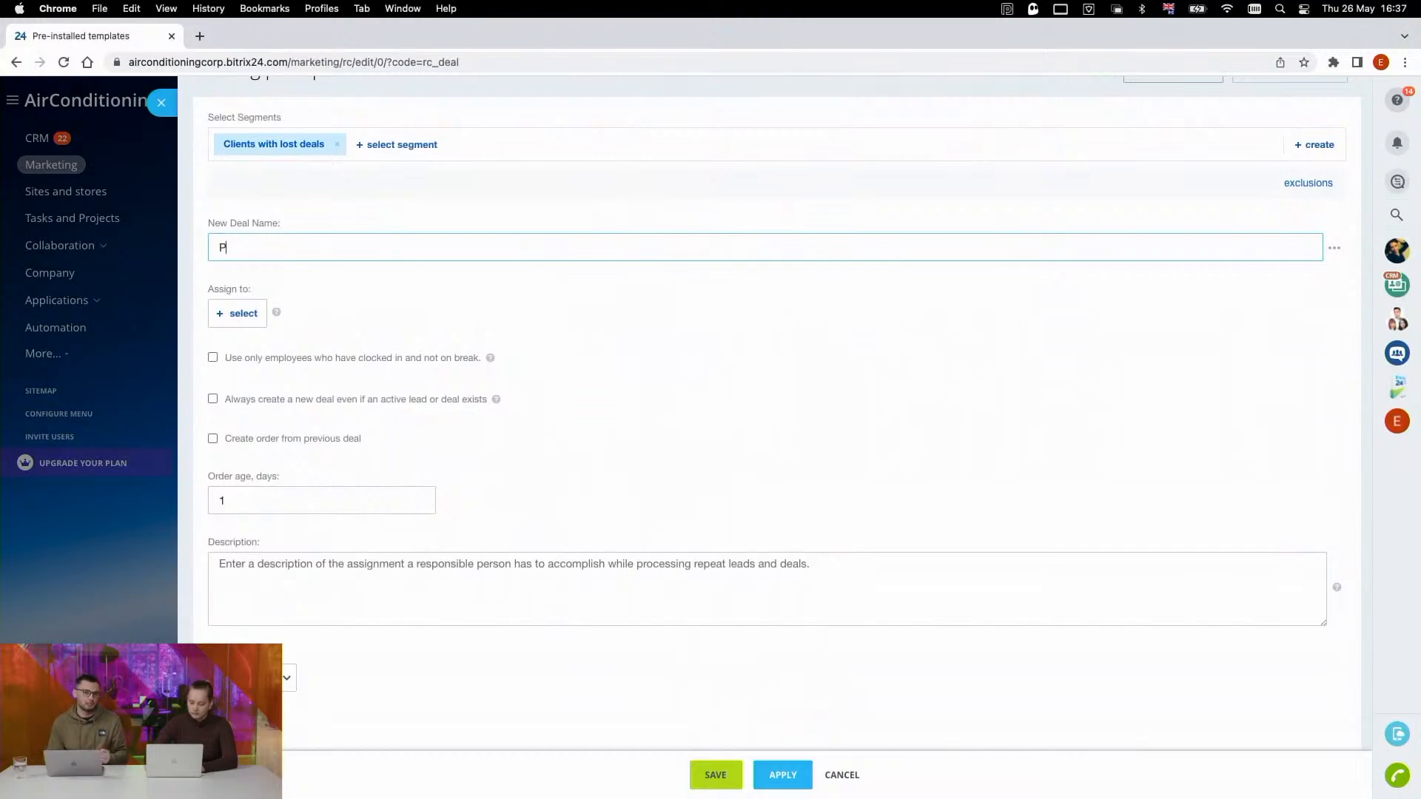
{"action": "type", "text": "oke this guy"}
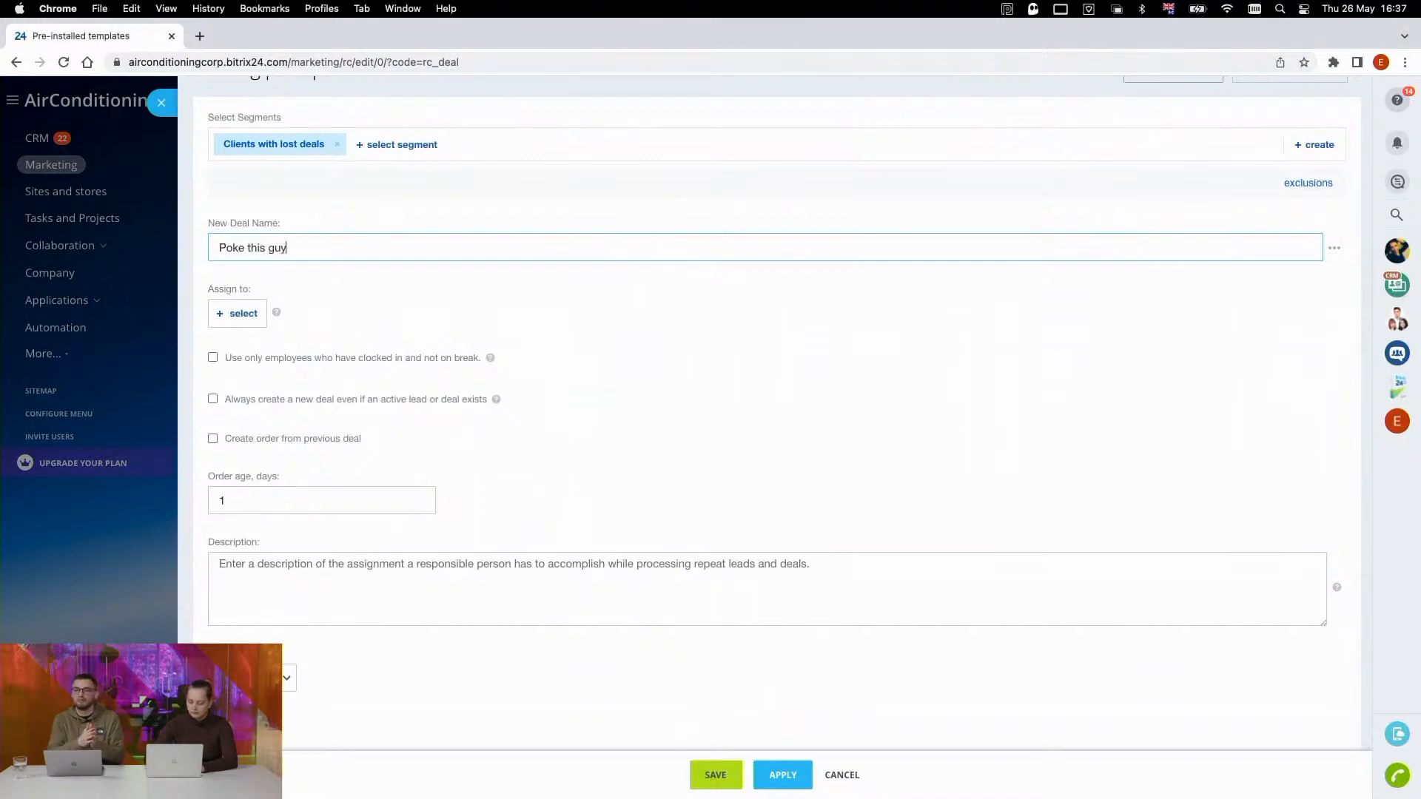
{"action": "type", "text": " with 10"}
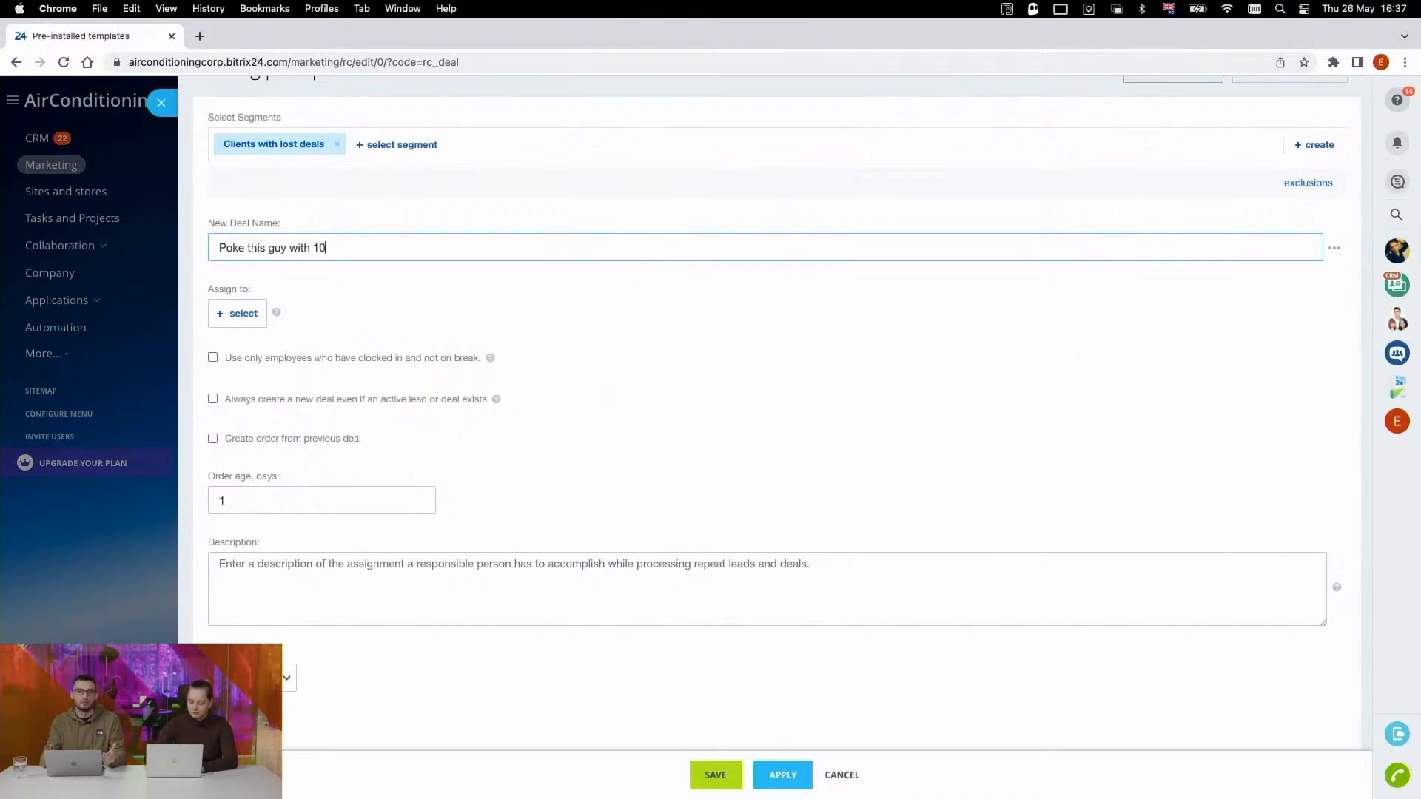
{"action": "type", "text": "% discount"}
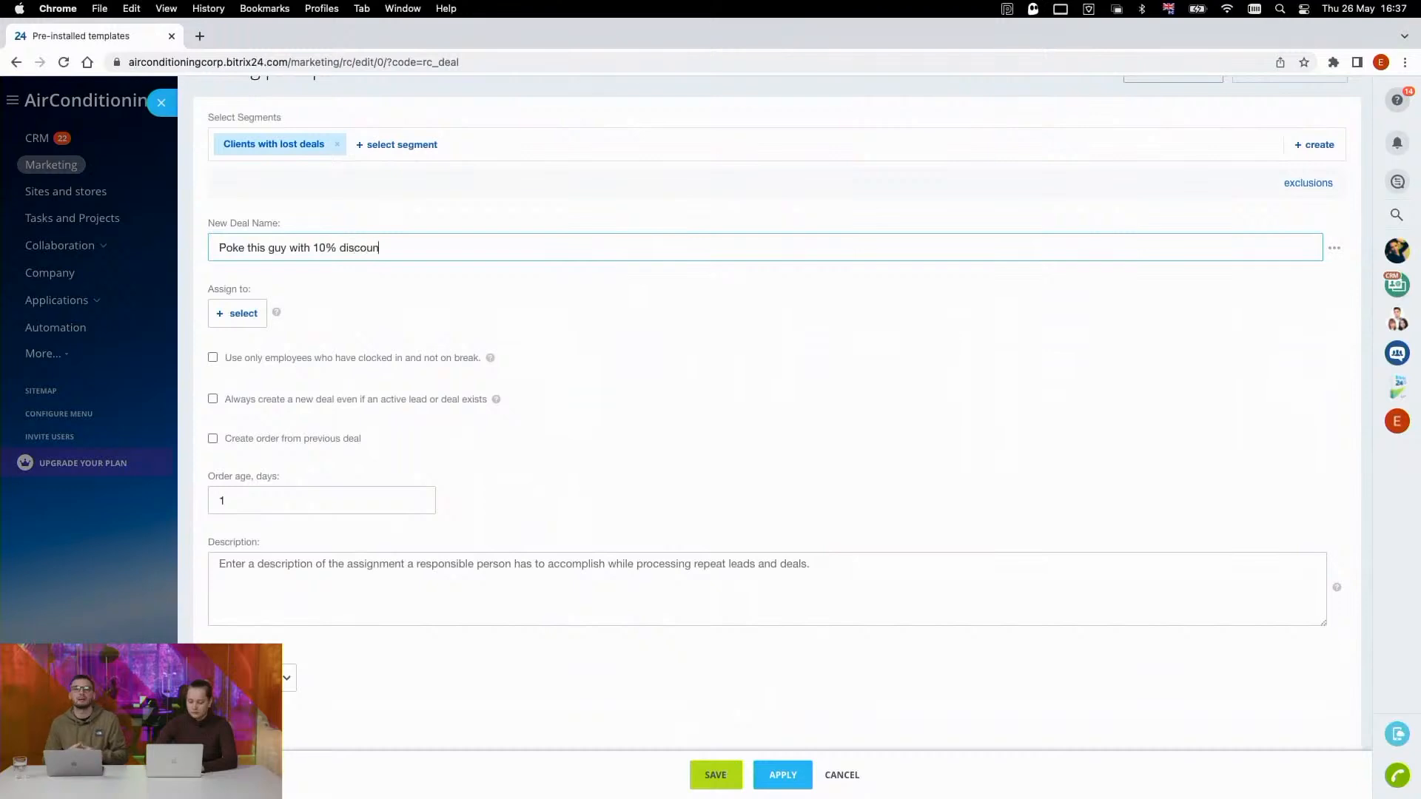
{"action": "triple_click", "coordinate": [390, 248]}
{"action": "key", "text": "super+c"}
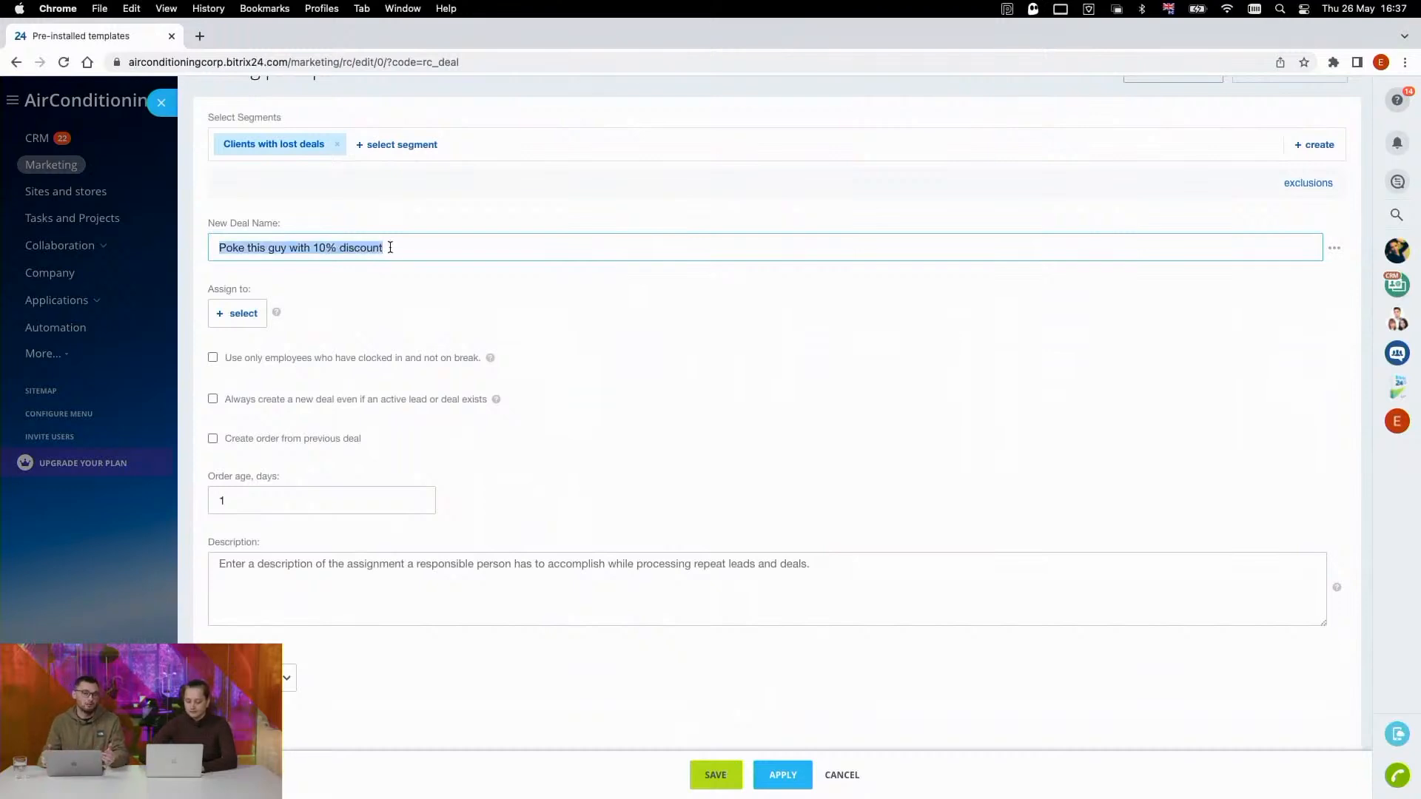
{"action": "left_click", "coordinate": [385, 298]}
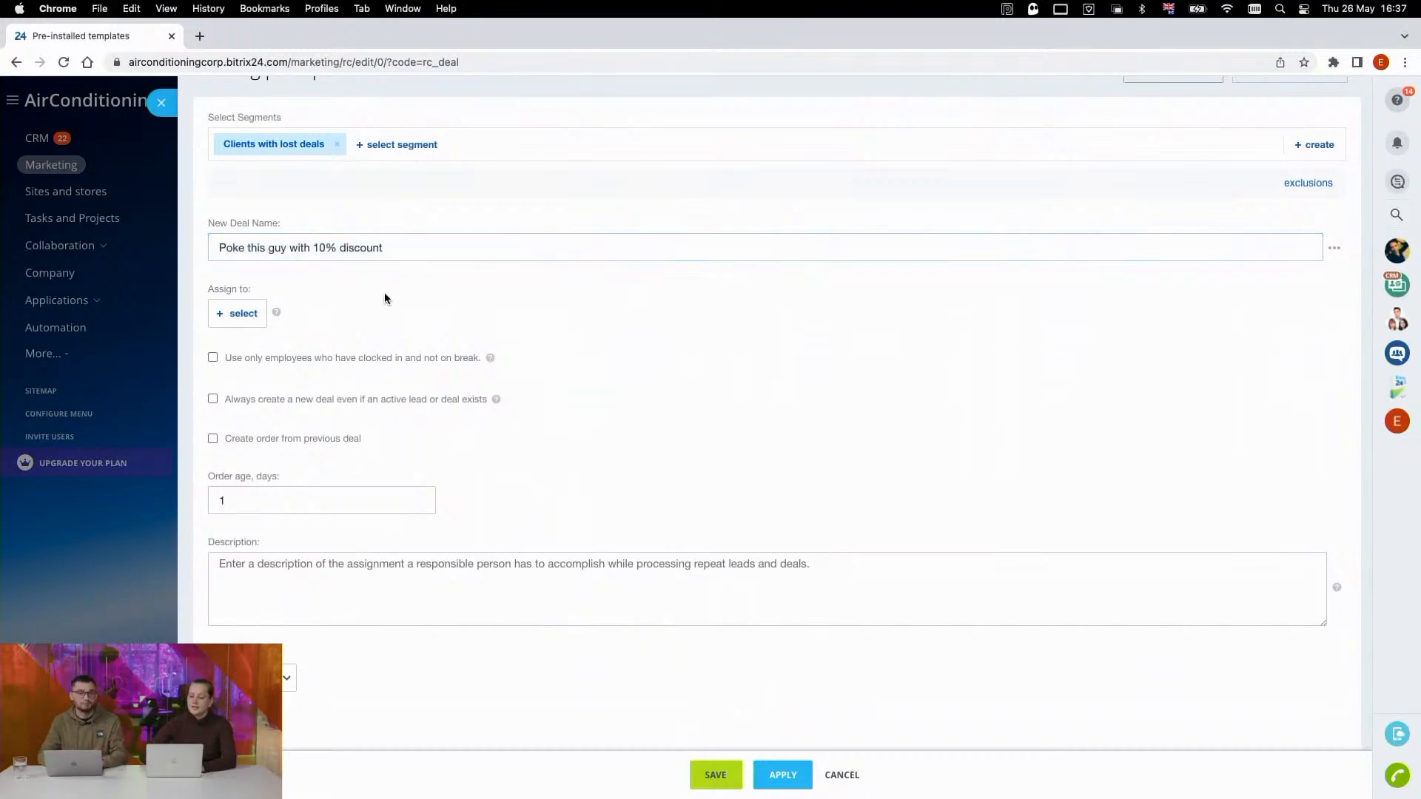
- Assign the deals to the first suggested employee and enable always creating a new deal even if an active lead or deal exists
{"action": "scroll", "coordinate": [385, 299], "scroll_direction": "up", "scroll_amount": 1}
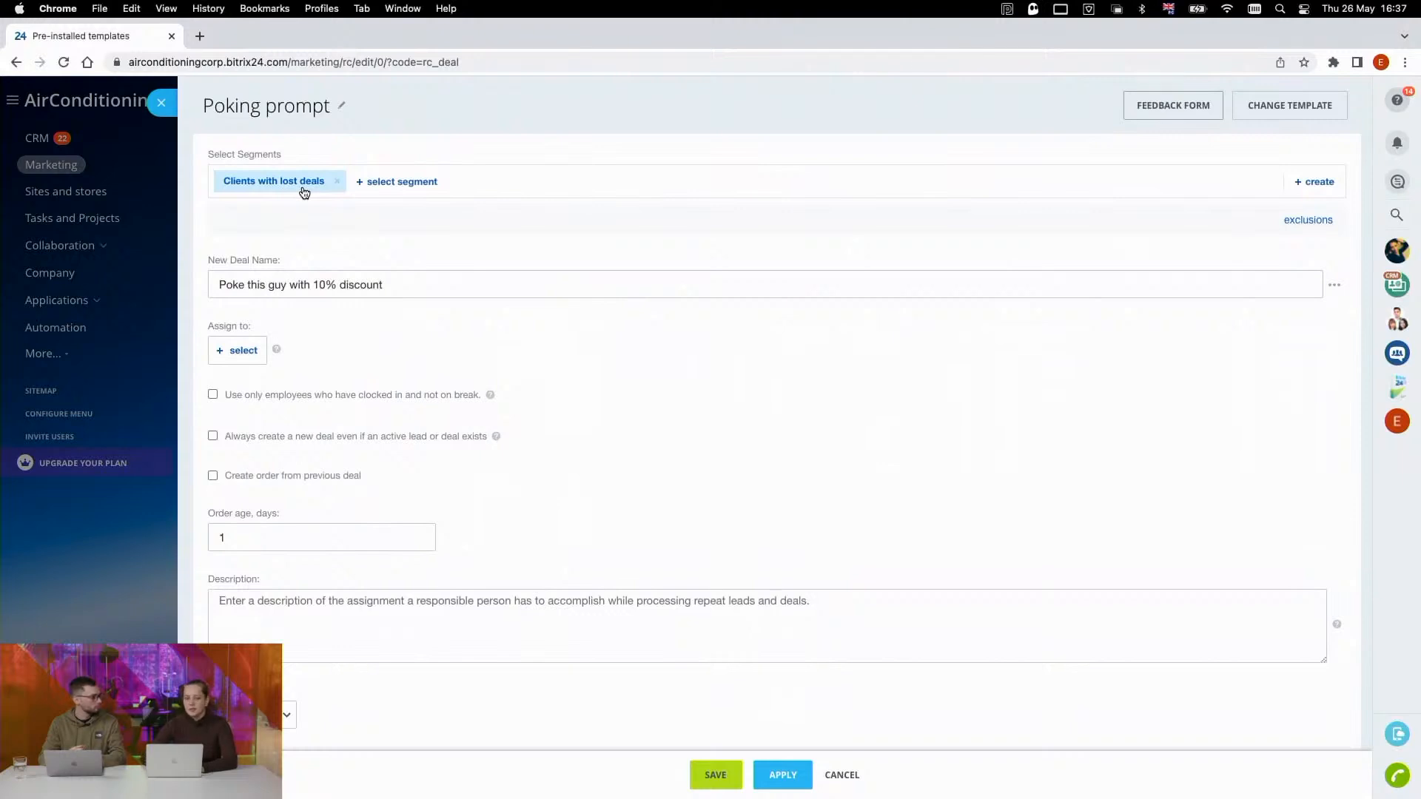
{"action": "scroll", "coordinate": [312, 212], "scroll_direction": "down", "scroll_amount": 1}
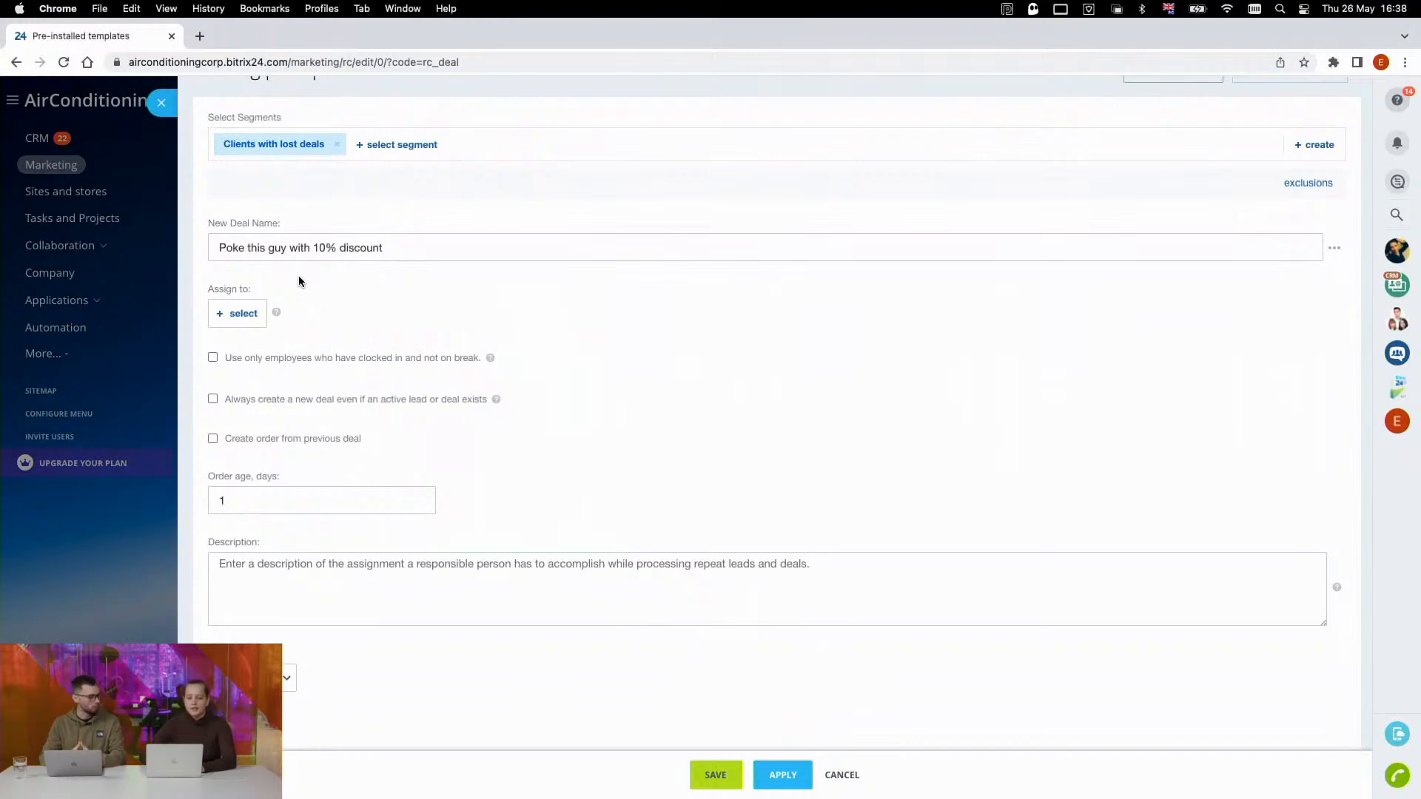
{"action": "left_click", "coordinate": [244, 313]}
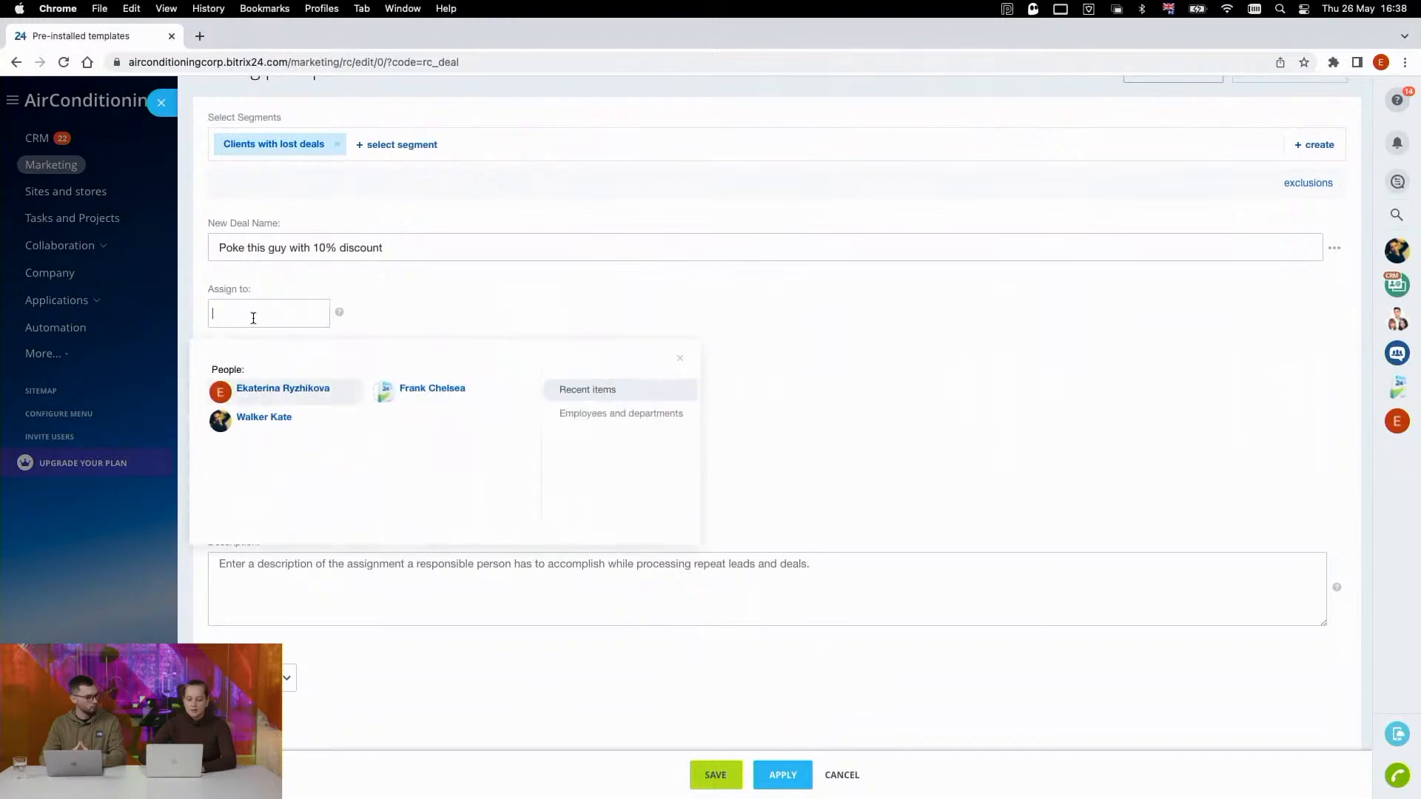
{"action": "left_click", "coordinate": [270, 392]}
{"action": "left_click", "coordinate": [490, 287]}
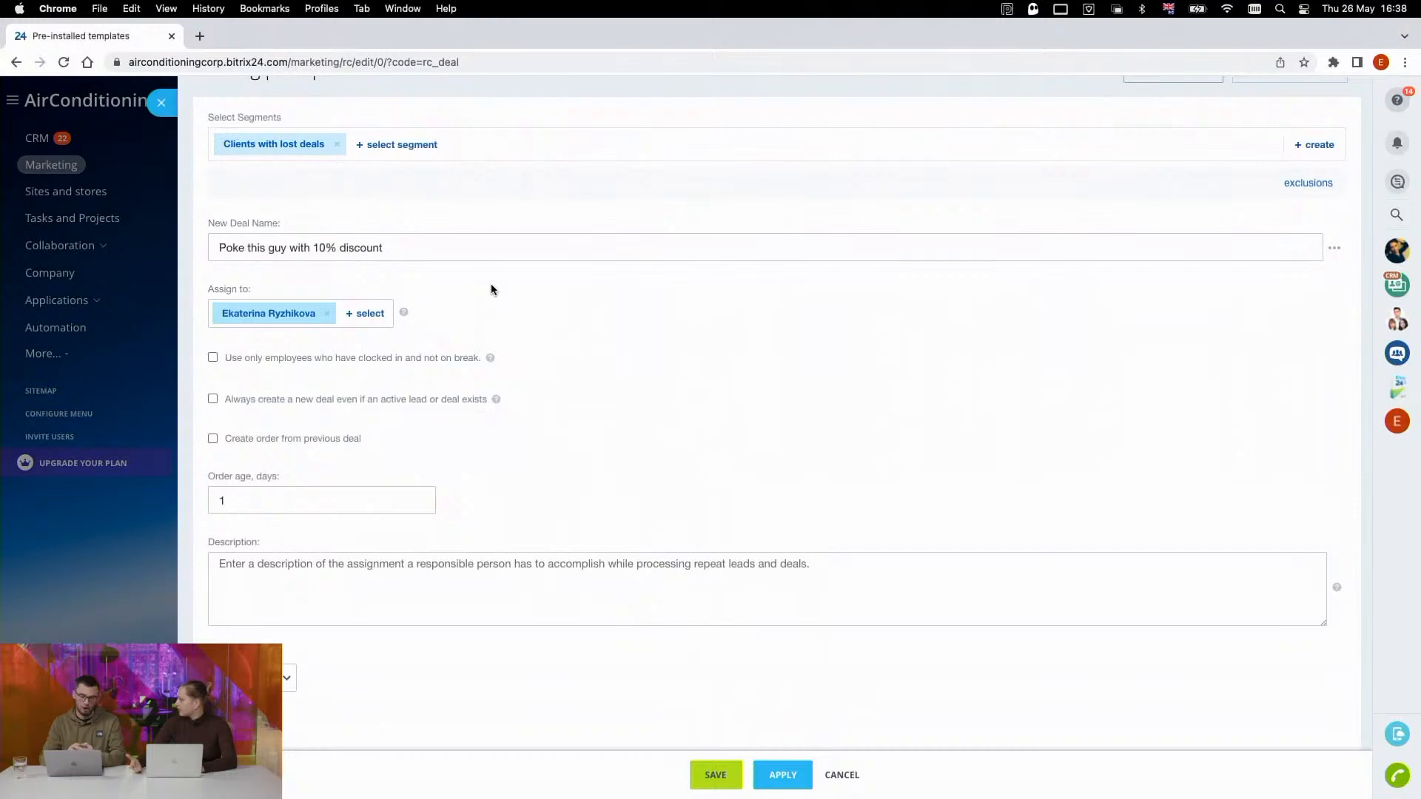
{"action": "left_click", "coordinate": [212, 399]}
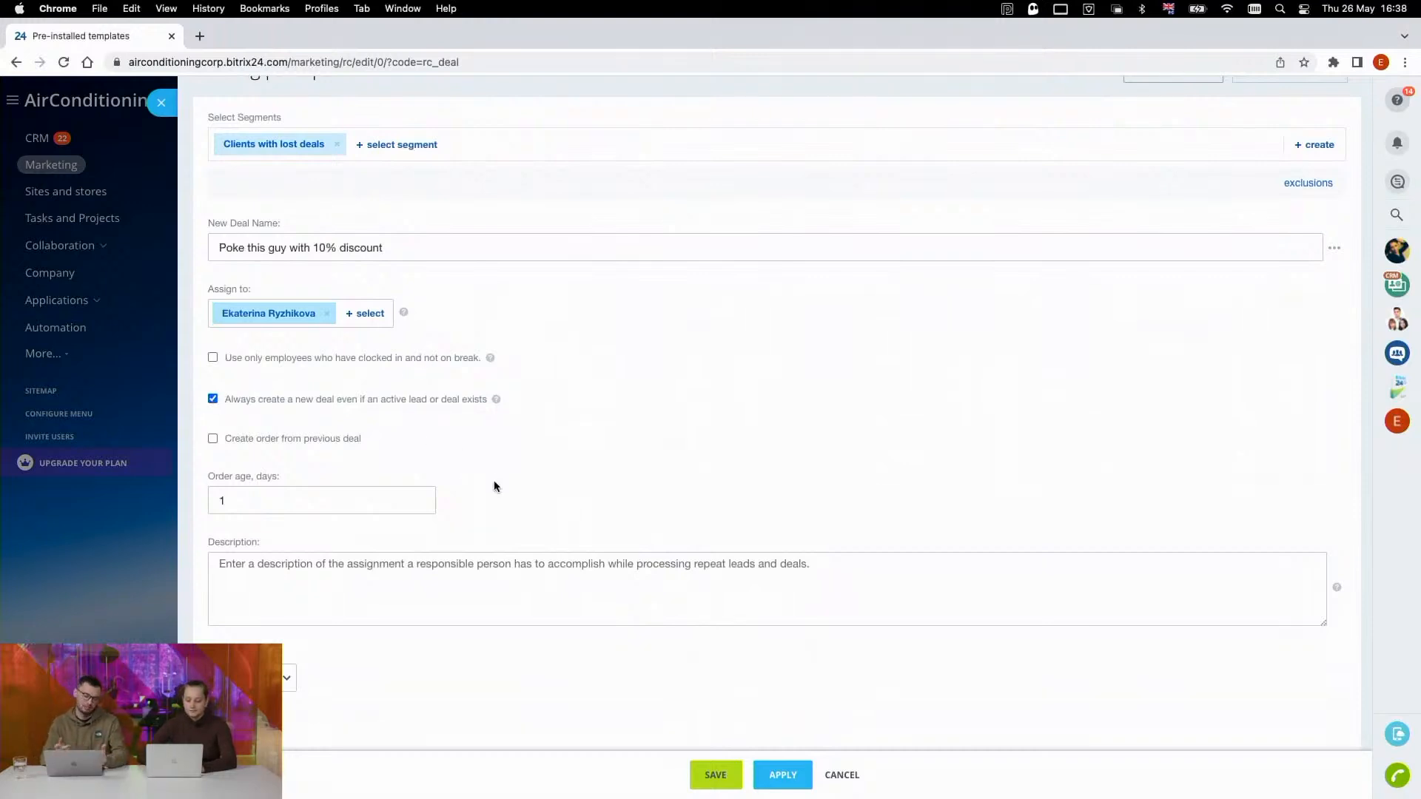
- Fill in the description with "Poke this guy with 10% discount" and view the deal pipeline options
{"action": "left_click", "coordinate": [361, 575]}
{"action": "key", "text": "super+v"}
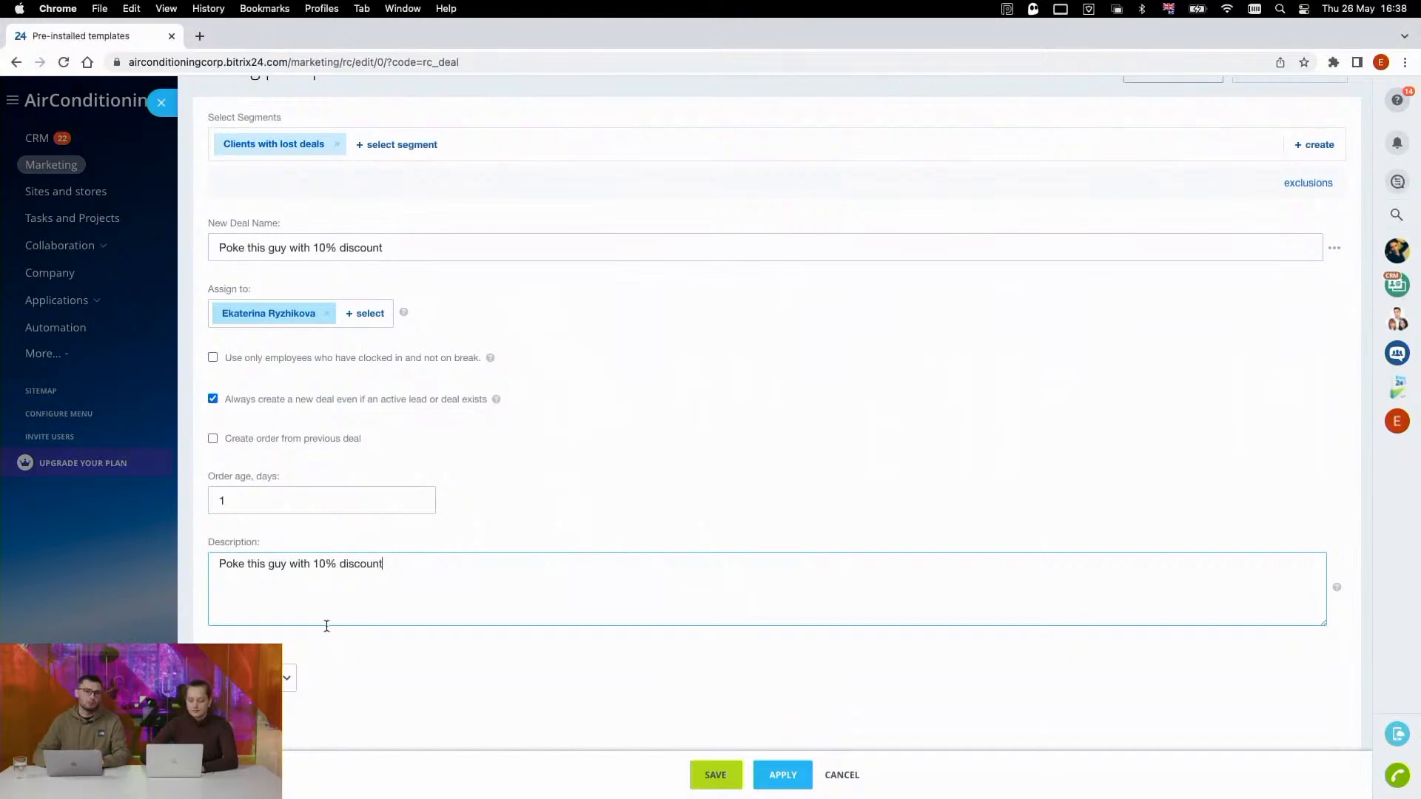
{"action": "left_click", "coordinate": [284, 680]}
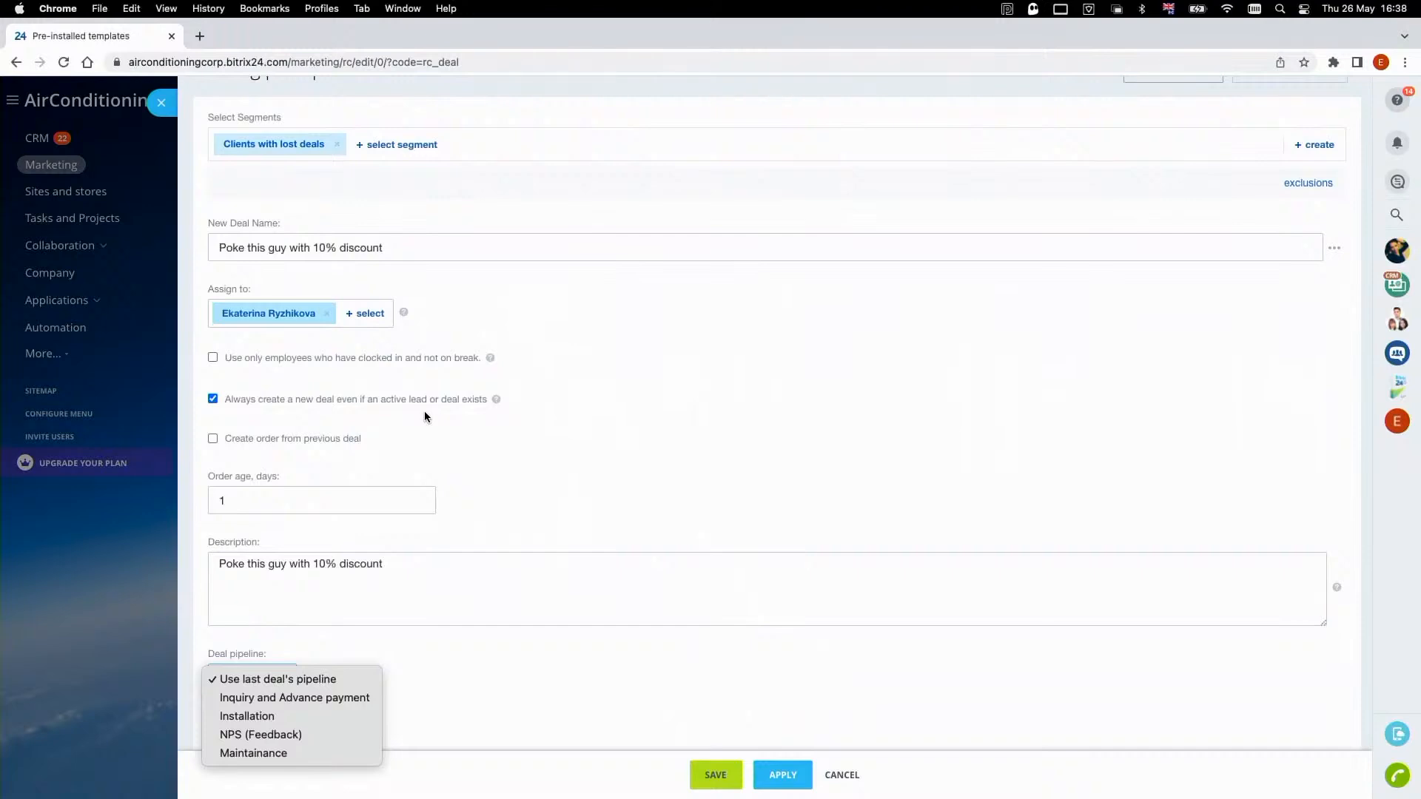
{"action": "left_click", "coordinate": [554, 410]}
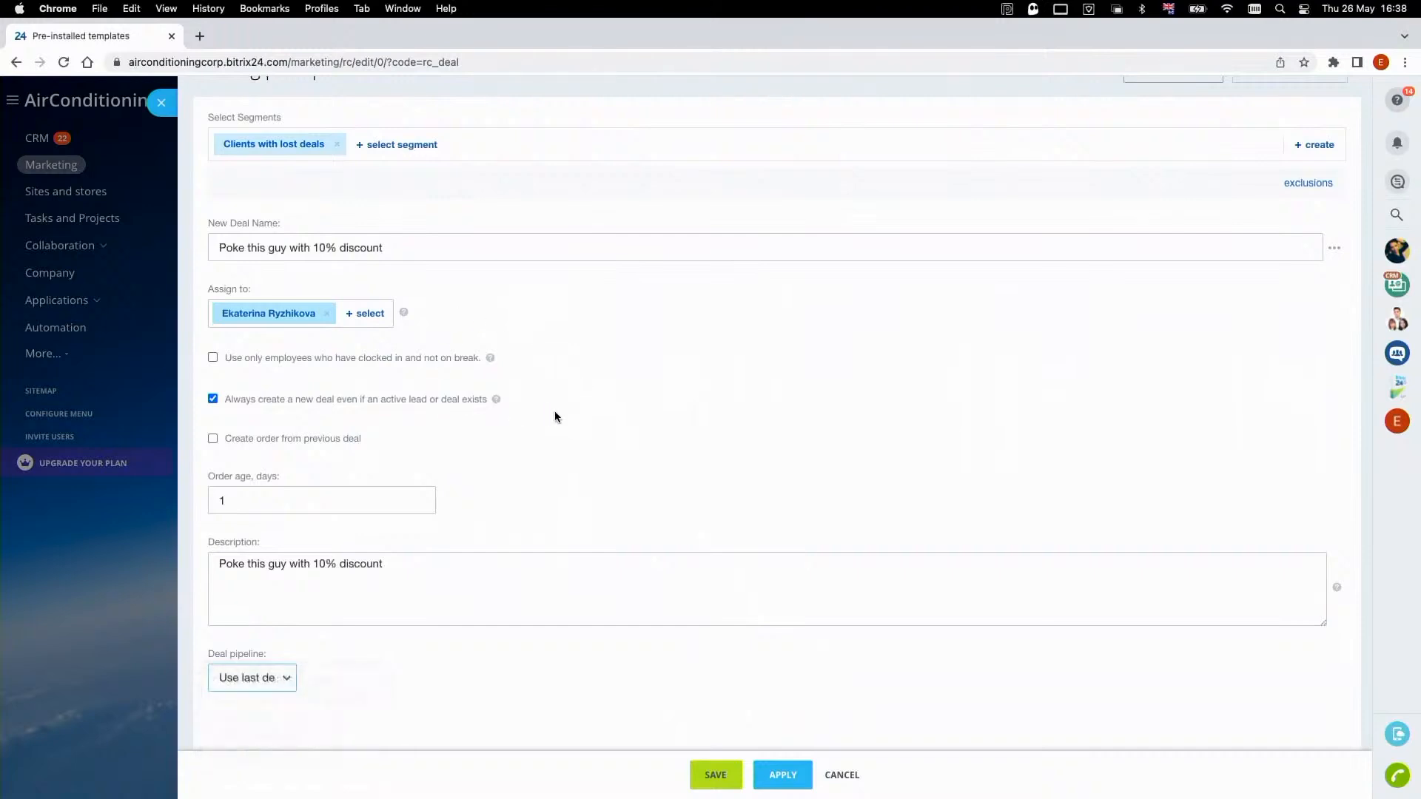
{"action": "left_click", "coordinate": [398, 564]}
{"action": "left_click_drag", "start_coordinate": [217, 564], "coordinate": [537, 570]}
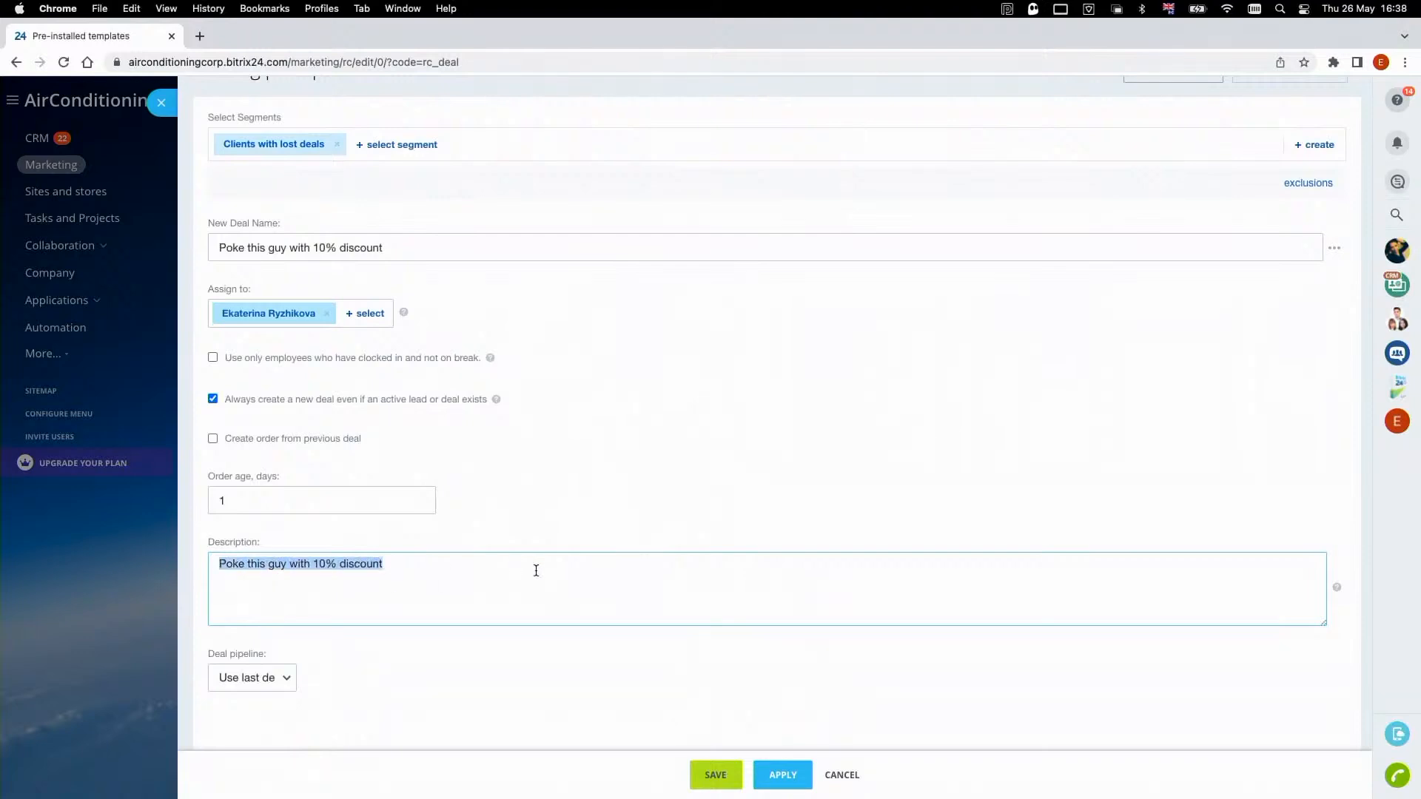
{"action": "left_click", "coordinate": [535, 570]}
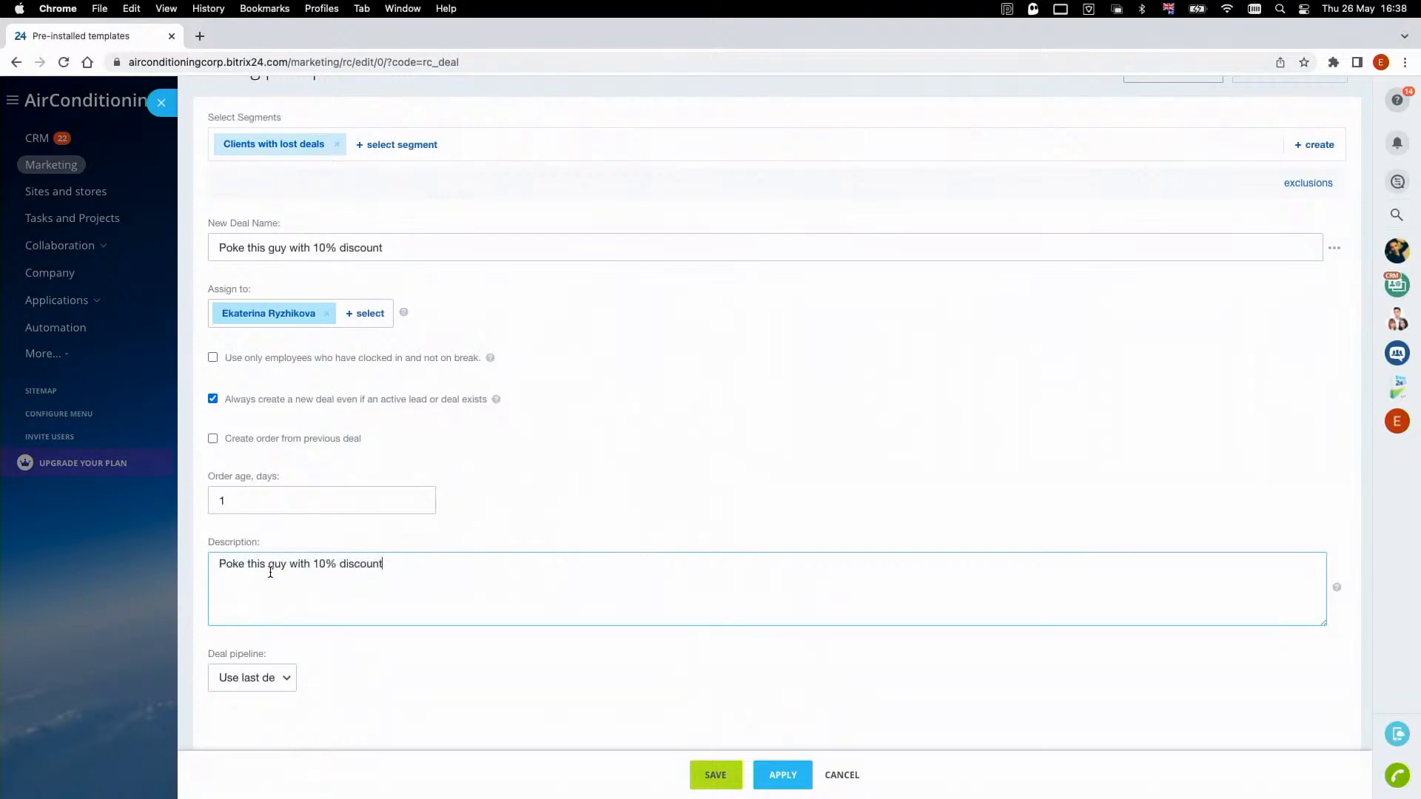
- Set the deal pipeline to Inquiry and Advance payment and save the campaign
{"action": "left_click", "coordinate": [275, 679]}
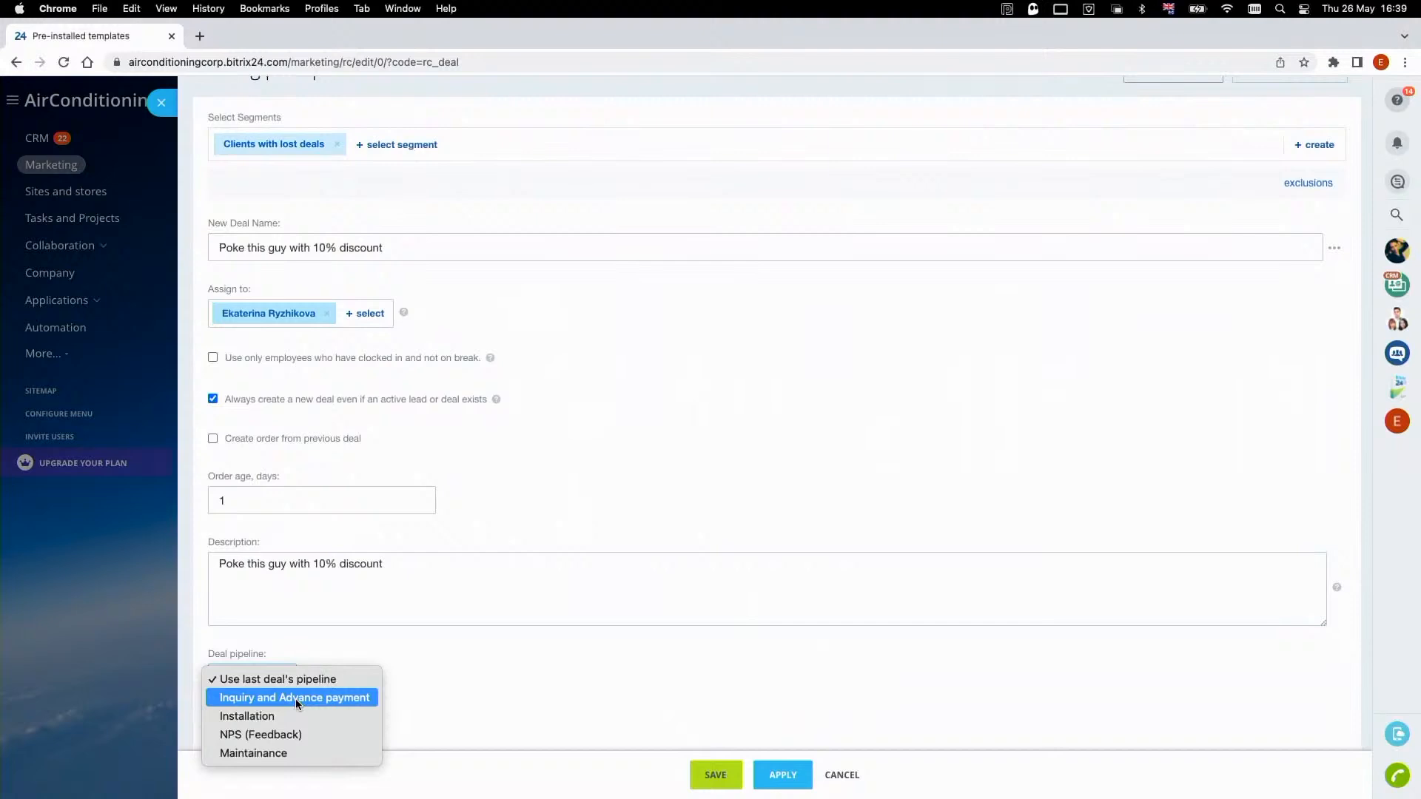
{"action": "left_click", "coordinate": [296, 701]}
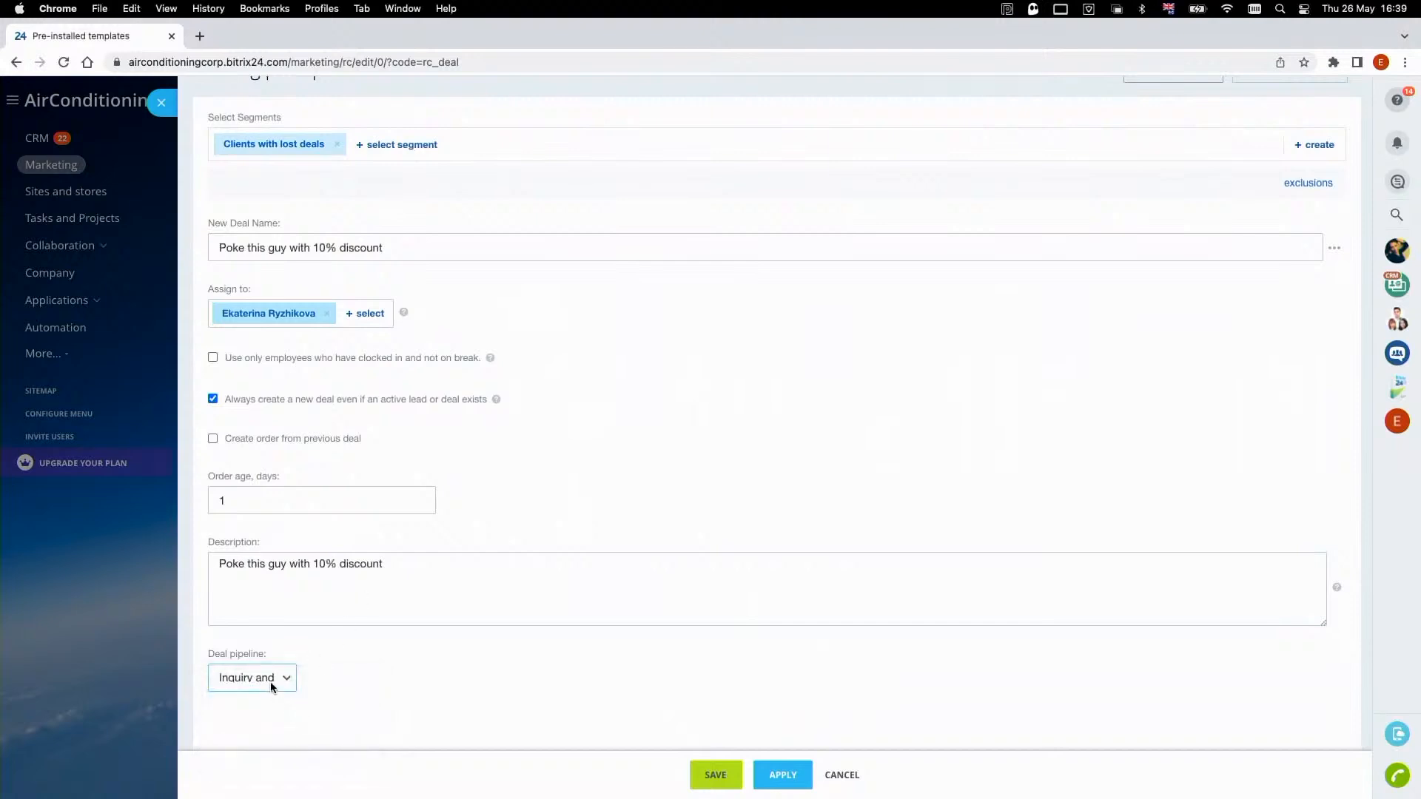
{"action": "left_click", "coordinate": [281, 681]}
{"action": "left_click", "coordinate": [348, 681]}
{"action": "left_click", "coordinate": [707, 776]}
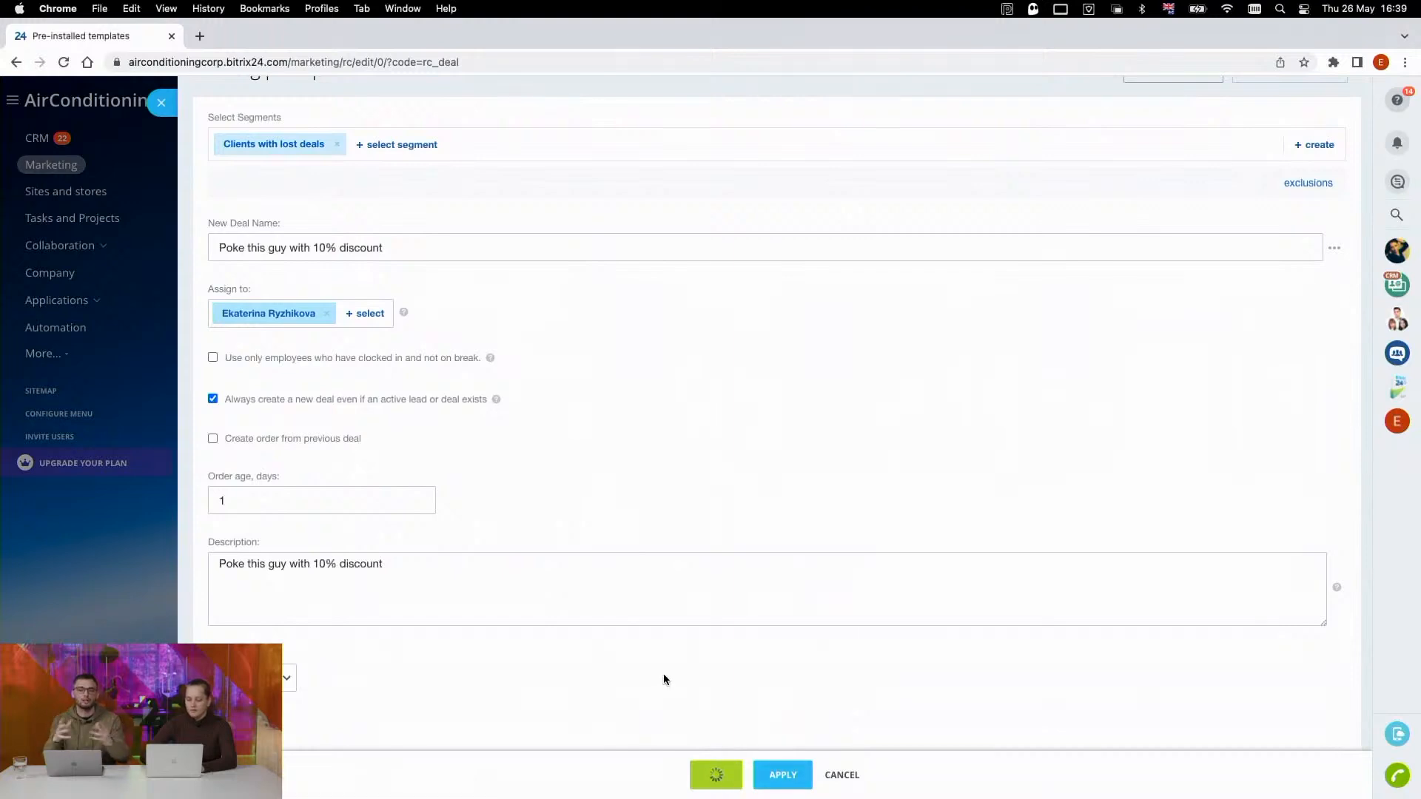
{"action": "scroll", "coordinate": [642, 677], "scroll_direction": "up", "scroll_amount": 1}
{"action": "scroll", "coordinate": [642, 680], "scroll_direction": "down", "scroll_amount": 1}
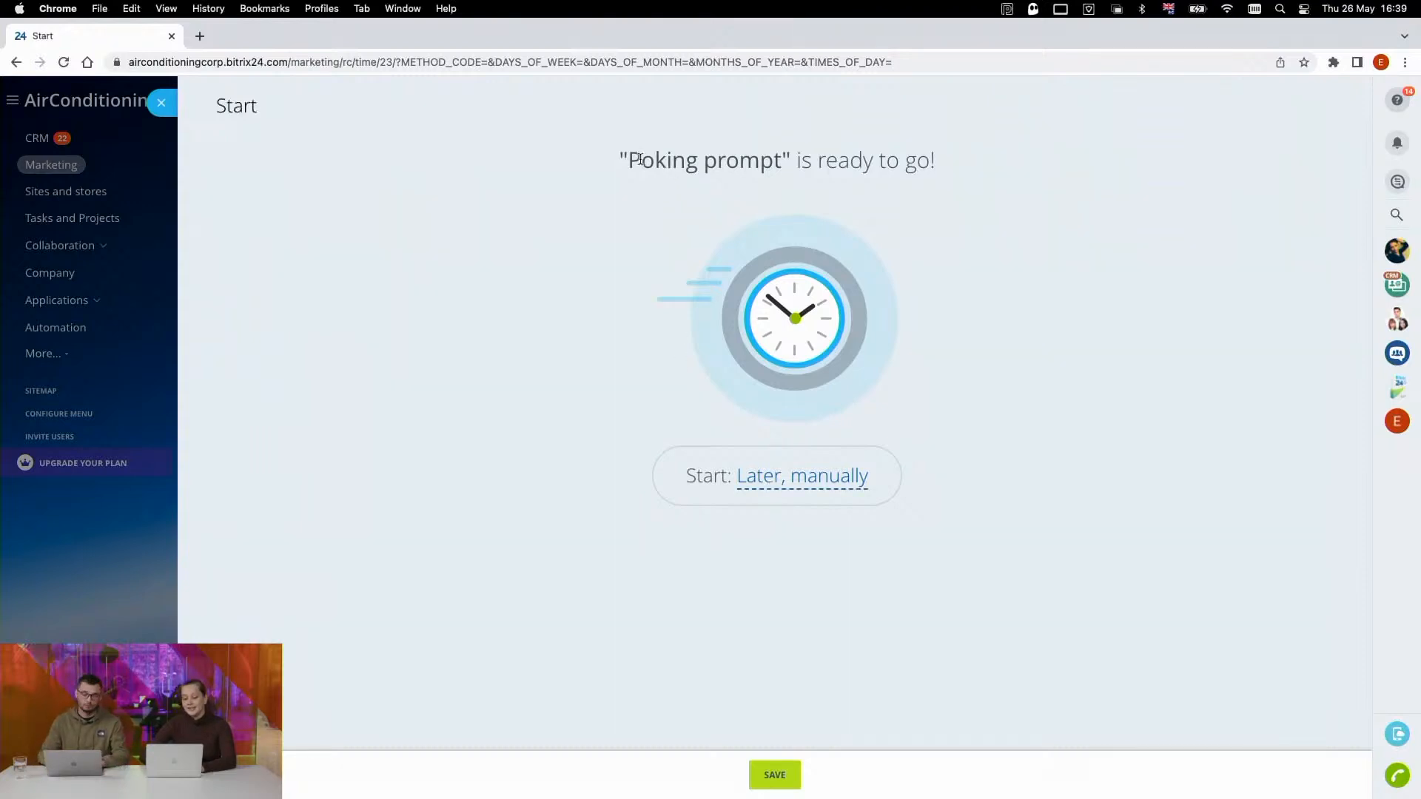
- Set the "Poking prompt" campaign to start now and save the start setting
{"action": "left_click", "coordinate": [791, 486]}
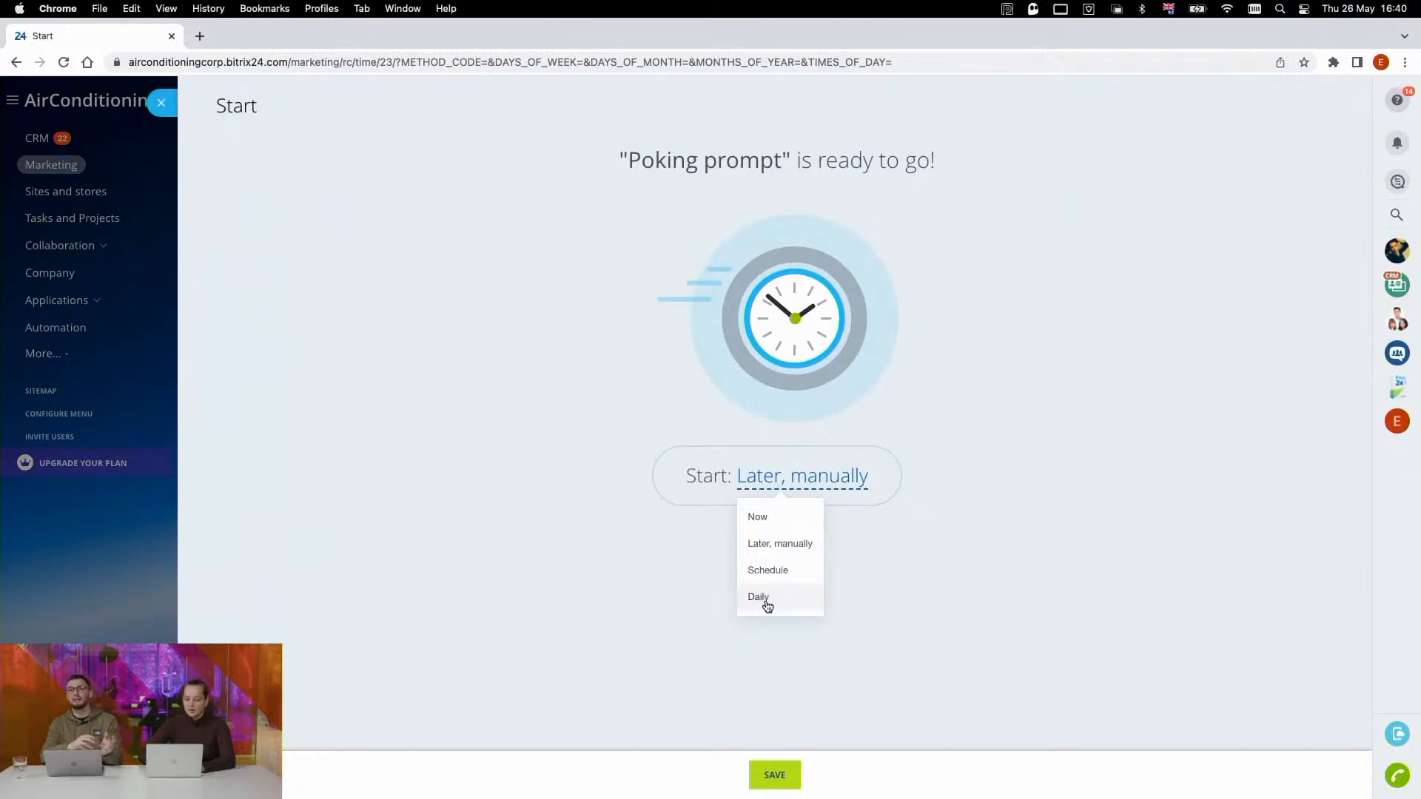
{"action": "left_click", "coordinate": [796, 523]}
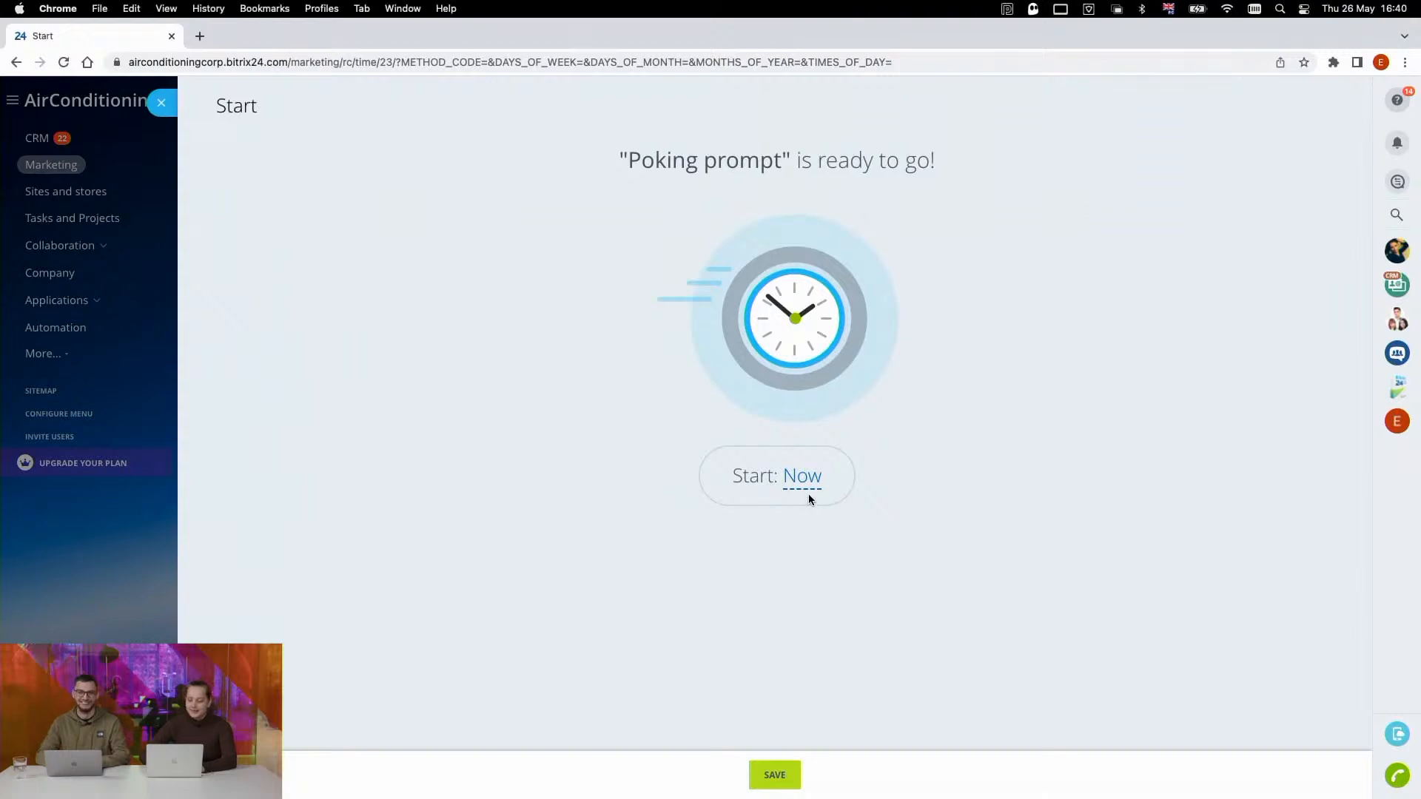
{"action": "left_click", "coordinate": [774, 775]}
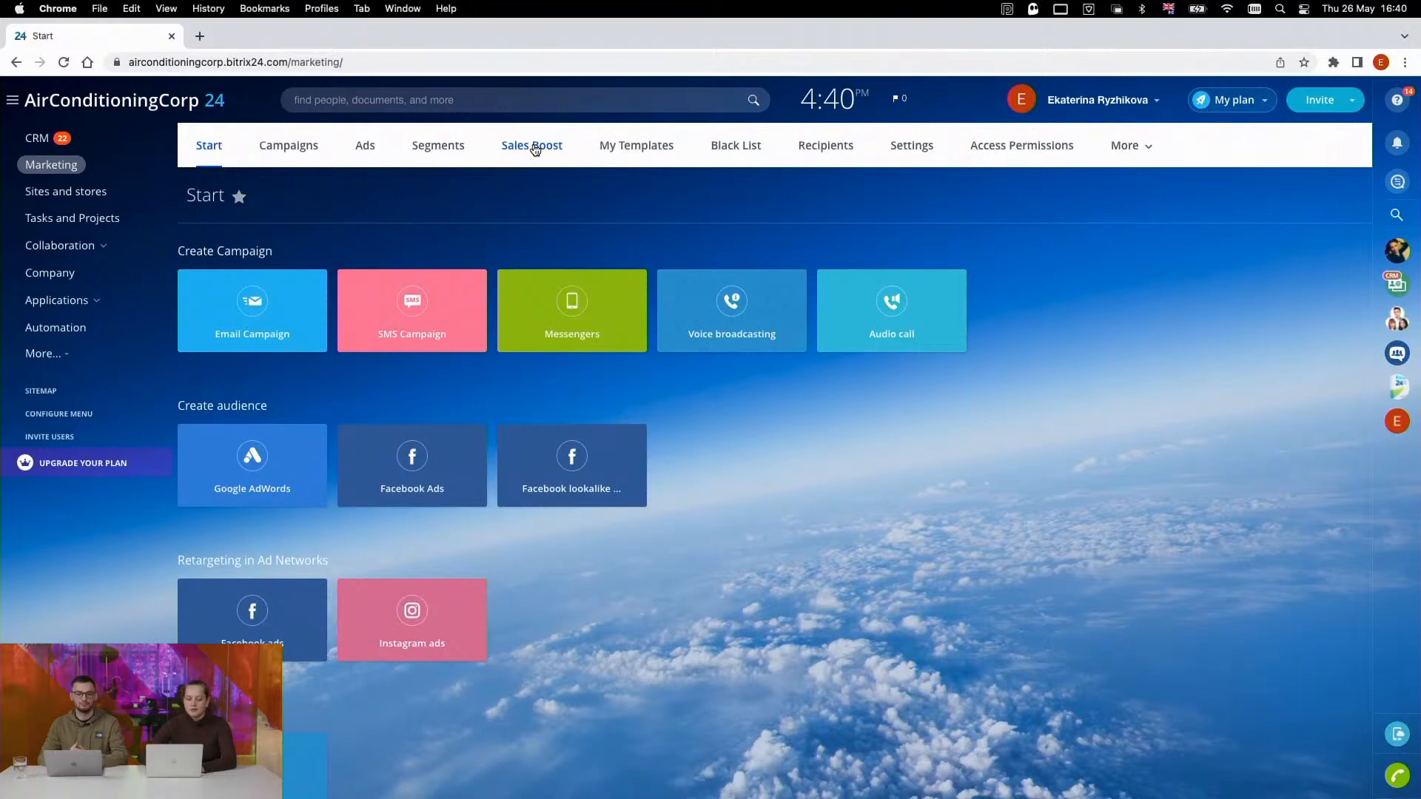
- Check the campaign's status in the Sales Boost list and view the repeat deals in the CRM's Inquiry stage
{"action": "left_click", "coordinate": [535, 148]}
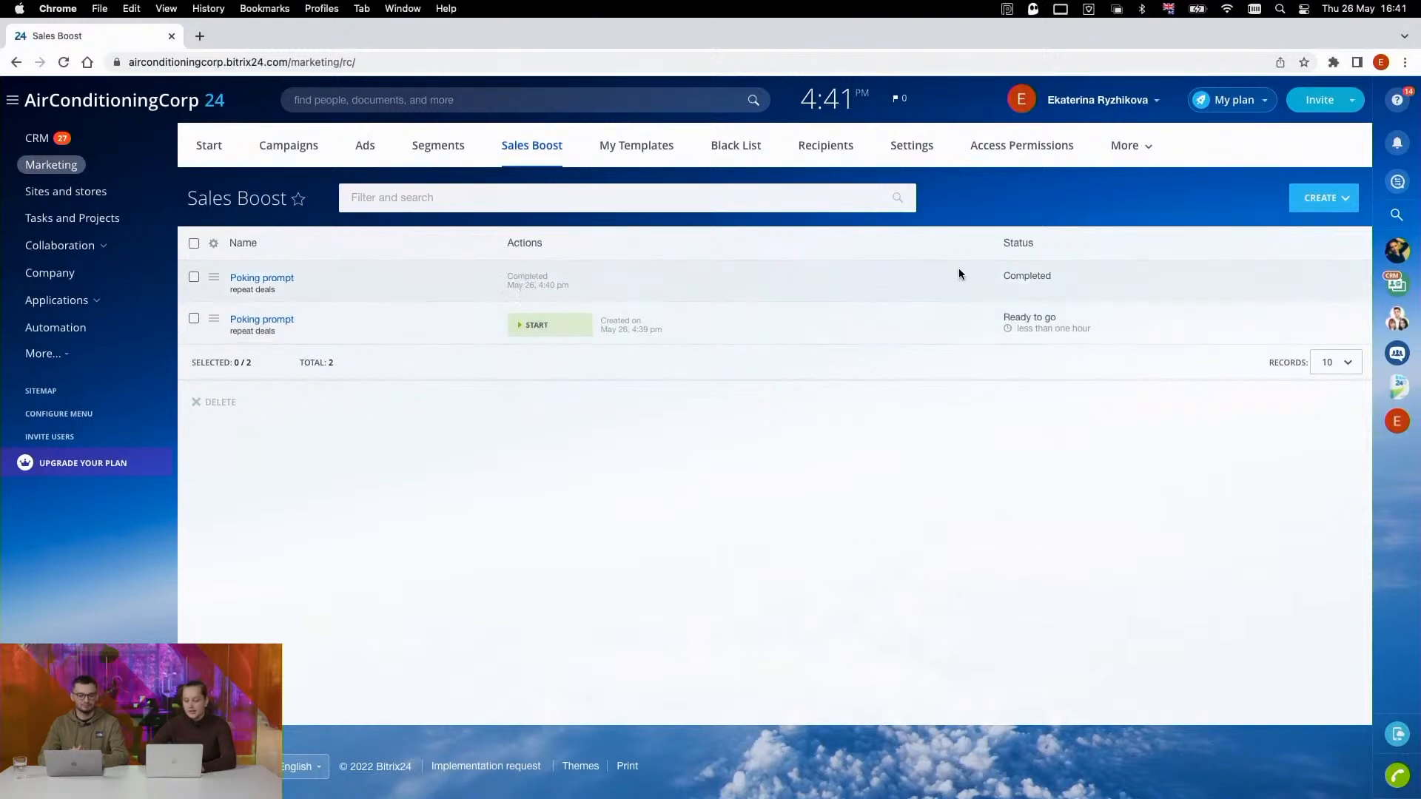
{"action": "left_click", "coordinate": [35, 139]}
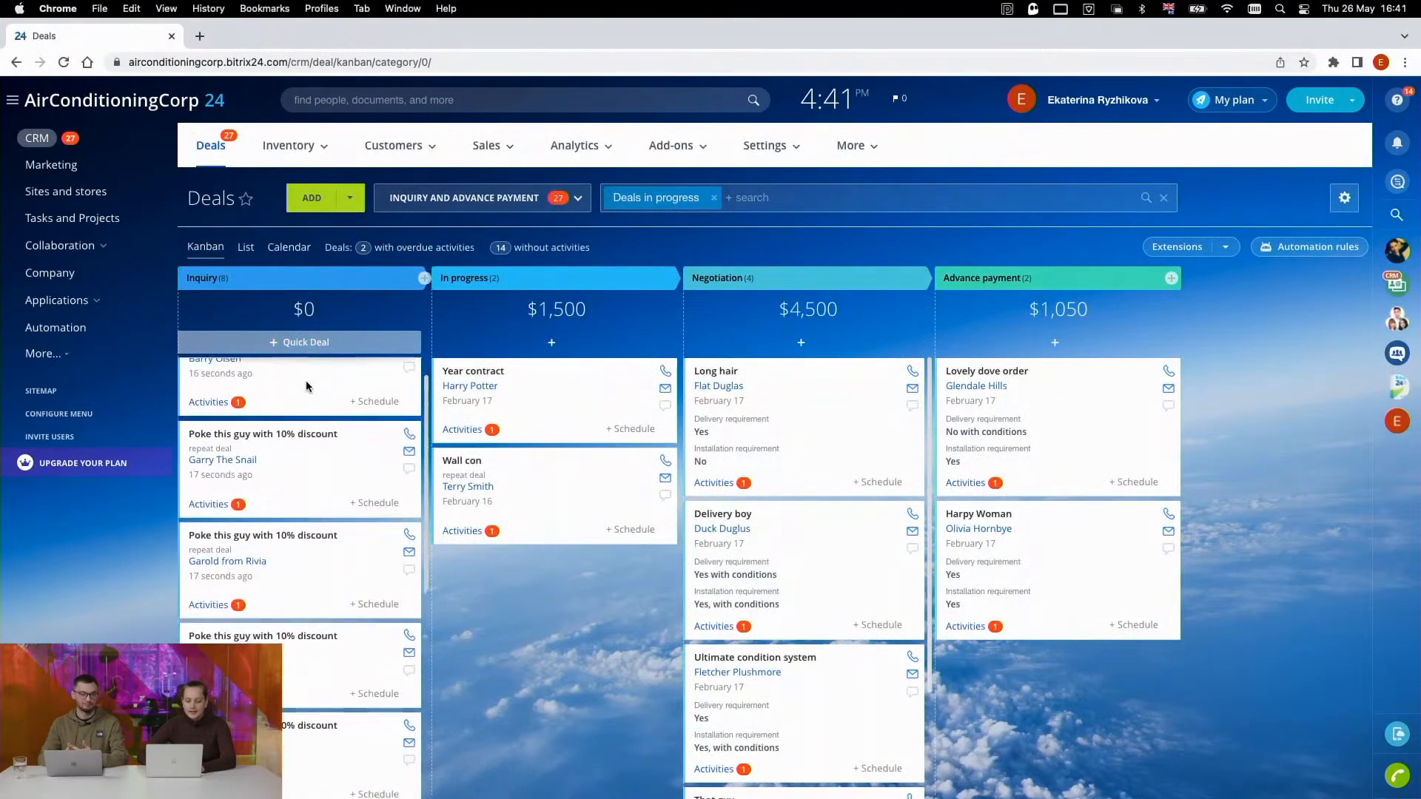
{"action": "scroll", "coordinate": [436, 500], "scroll_direction": "down", "scroll_amount": 1}
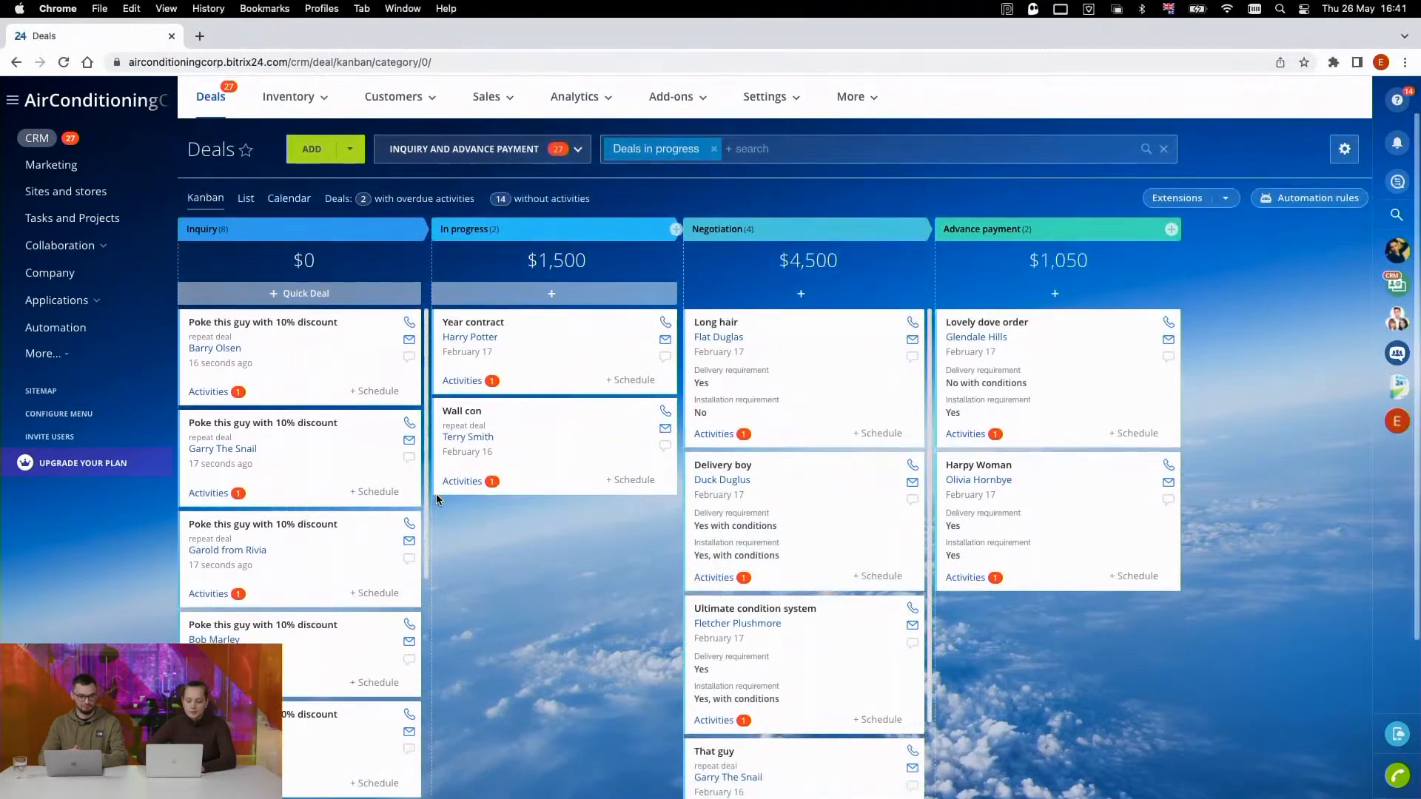
{"action": "scroll", "coordinate": [291, 368], "scroll_direction": "down", "scroll_amount": 2}
- Select the first three "Poke this guy with 10% discount" deals in the Inquiry stage
{"action": "left_click", "coordinate": [289, 368], "text": "super"}
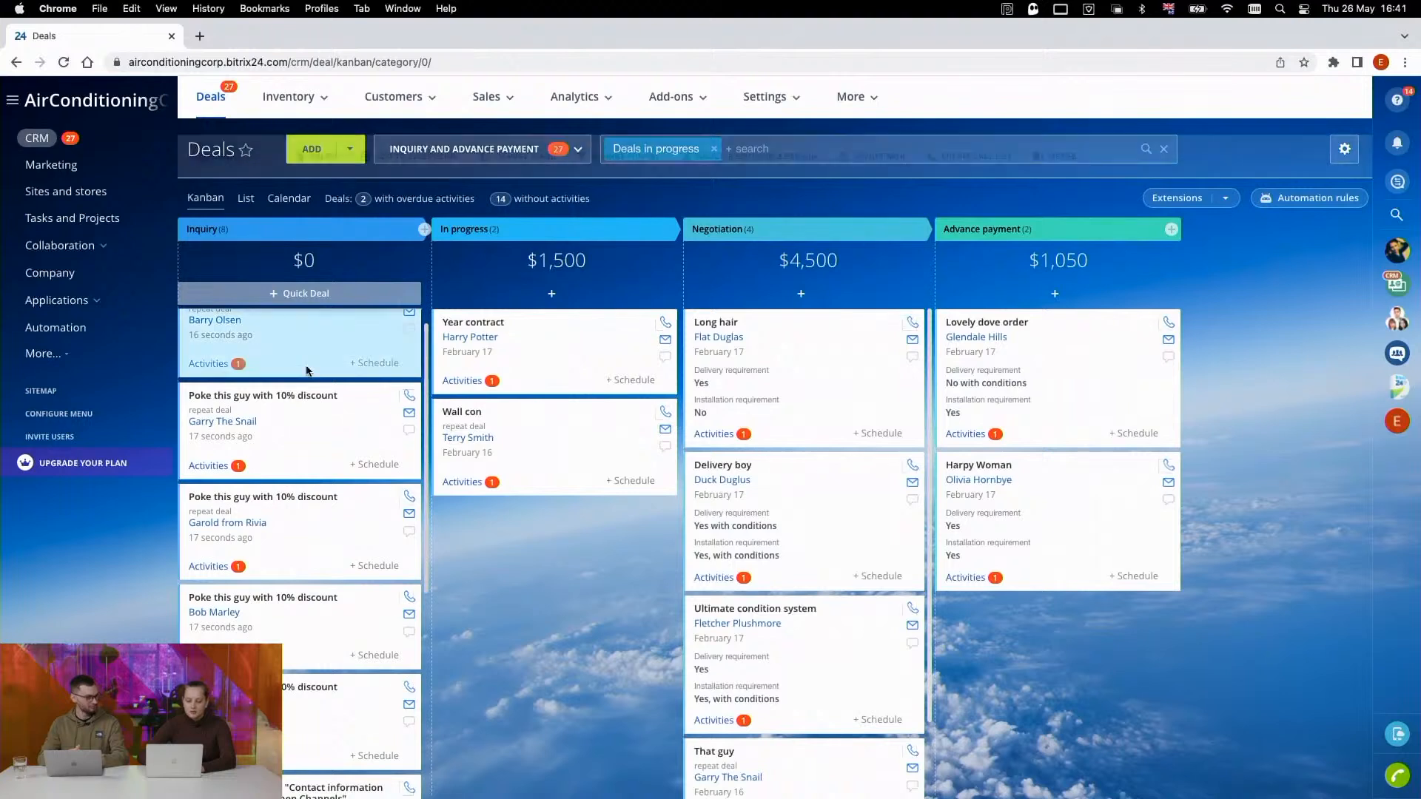
{"action": "left_click", "coordinate": [300, 444], "text": "super"}
{"action": "left_click", "coordinate": [307, 546], "text": "super"}
{"action": "scroll", "coordinate": [307, 546], "scroll_direction": "down", "scroll_amount": 2}
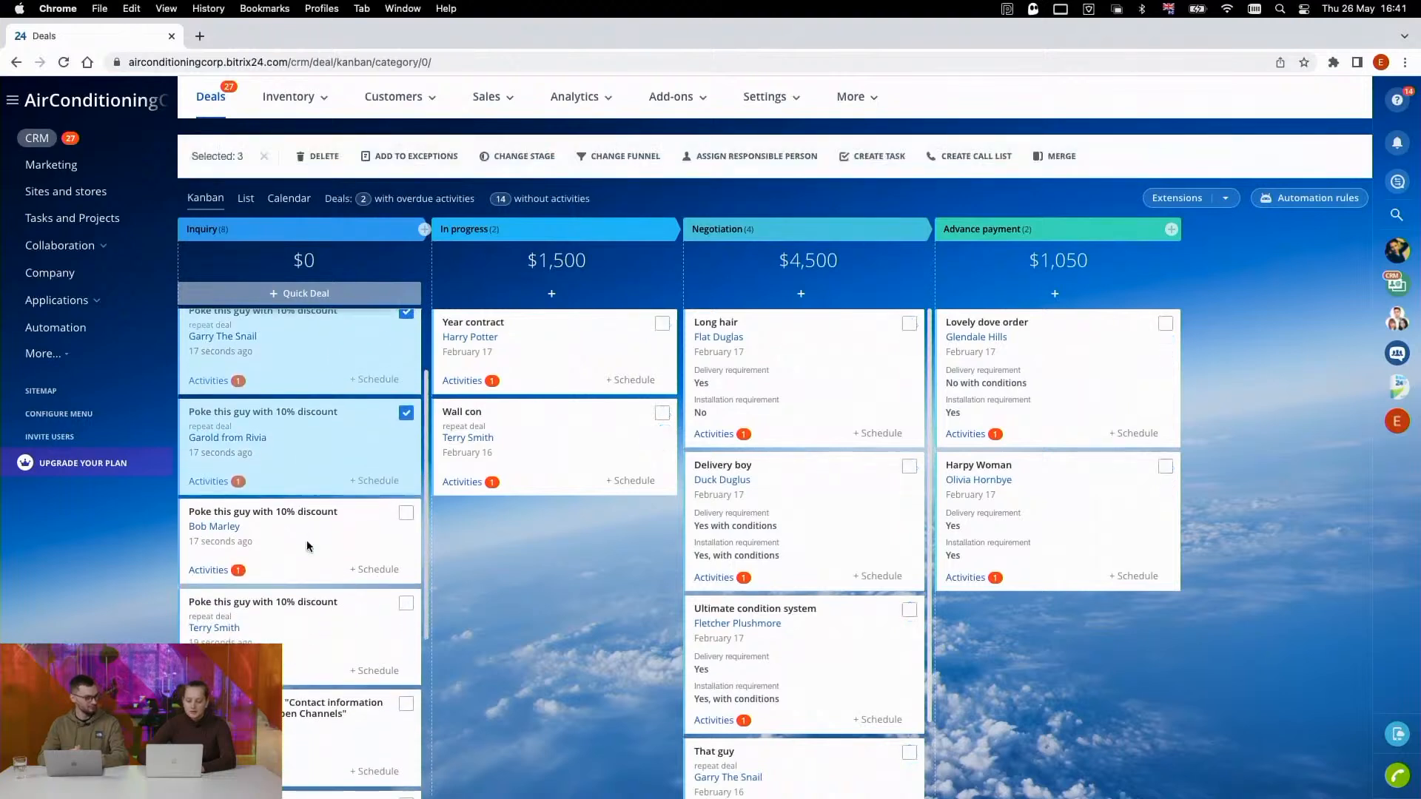
- Add the fourth and fifth "Poke this guy with 10% discount" deals in the Inquiry stage to the selection
{"action": "left_click", "coordinate": [308, 545], "text": "super"}
{"action": "left_click", "coordinate": [318, 640], "text": "super"}
{"action": "scroll", "coordinate": [296, 518], "scroll_direction": "up", "scroll_amount": 2}
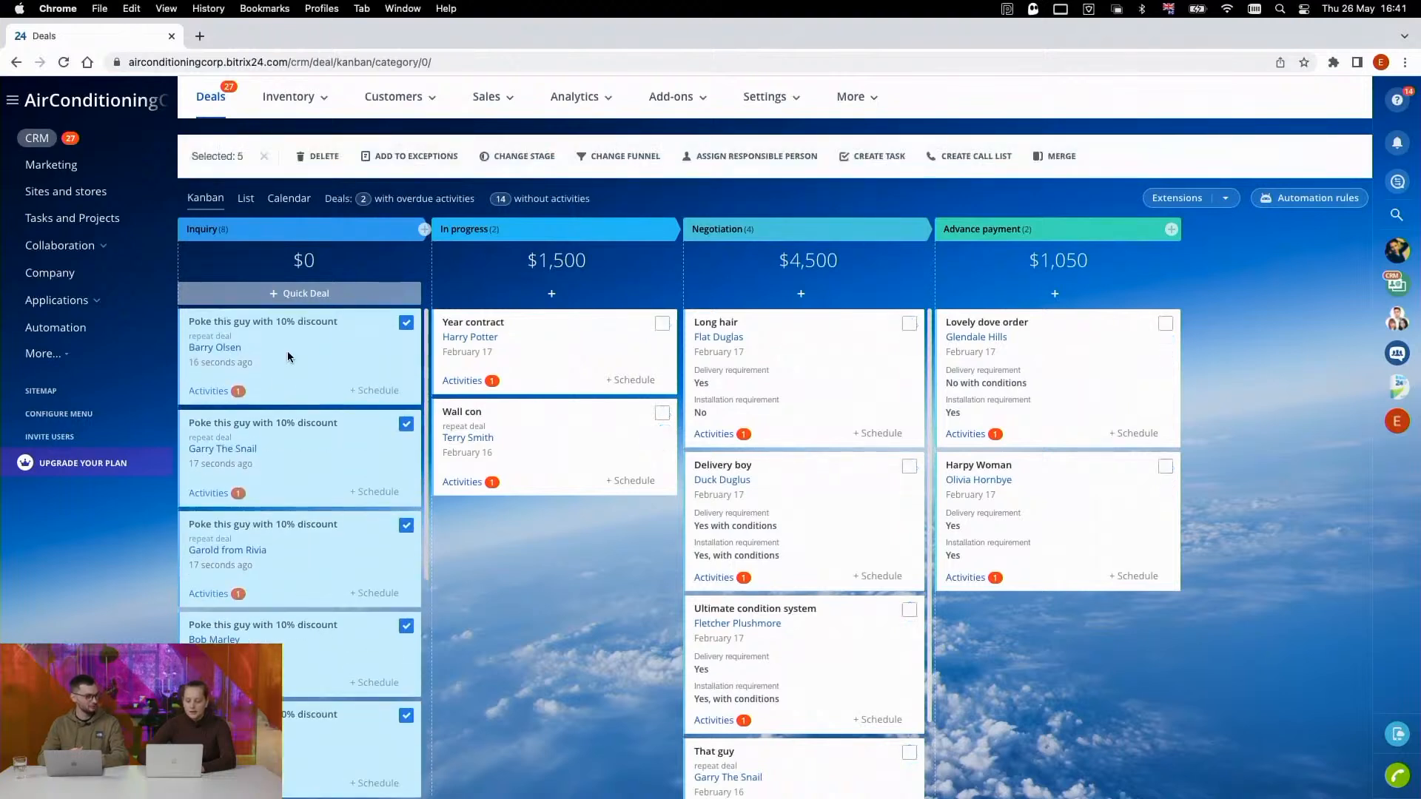
- Deselect all five "Poke this guy with 10% discount" deals in the Inquiry stage
{"action": "left_click", "coordinate": [287, 357], "text": "super"}
{"action": "left_click", "coordinate": [314, 444], "text": "super"}
{"action": "scroll", "coordinate": [315, 453], "scroll_direction": "down", "scroll_amount": 2}
{"action": "left_click", "coordinate": [316, 462], "text": "super"}
{"action": "left_click", "coordinate": [330, 558], "text": "super"}
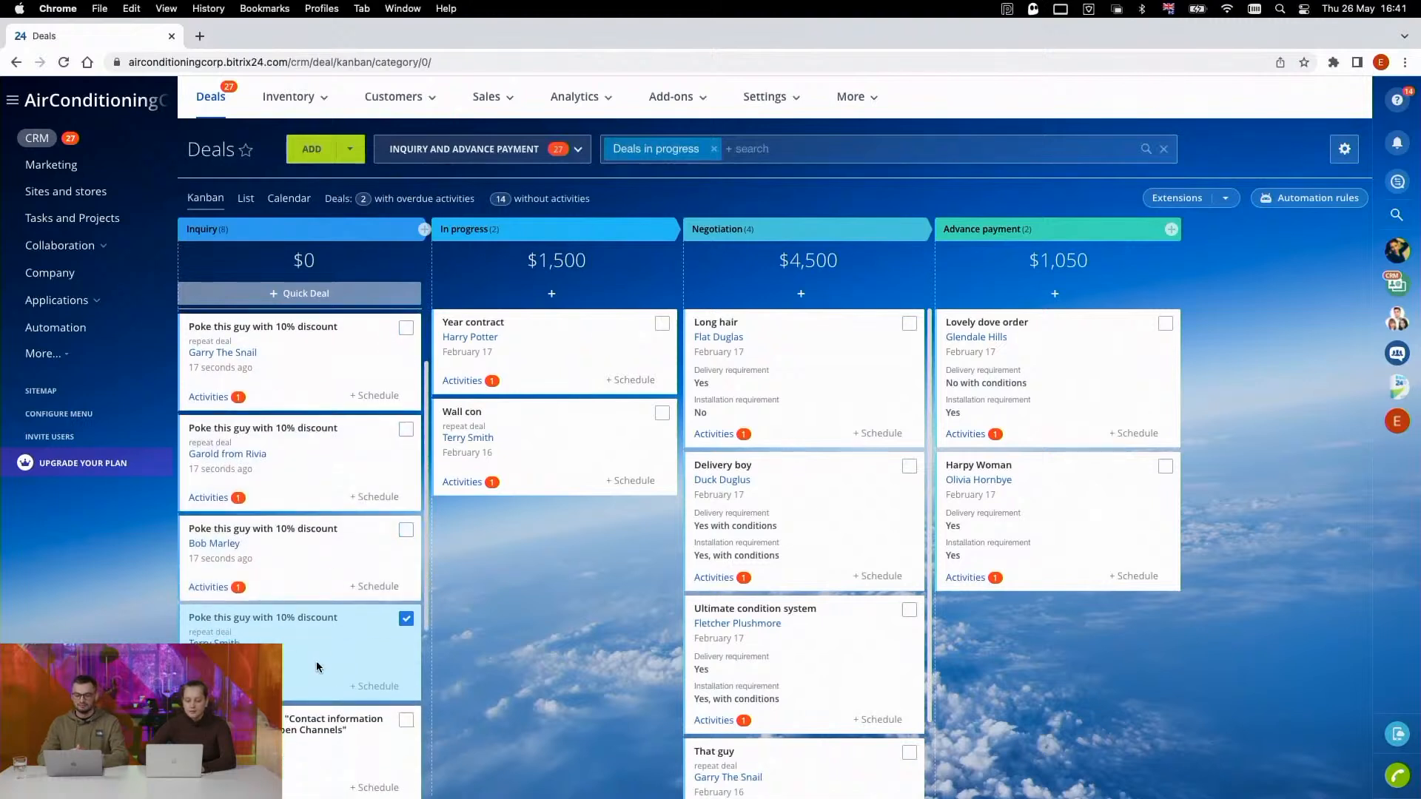
{"action": "left_click", "coordinate": [318, 666], "text": "super"}
{"action": "scroll", "coordinate": [326, 585], "scroll_direction": "up", "scroll_amount": 2}
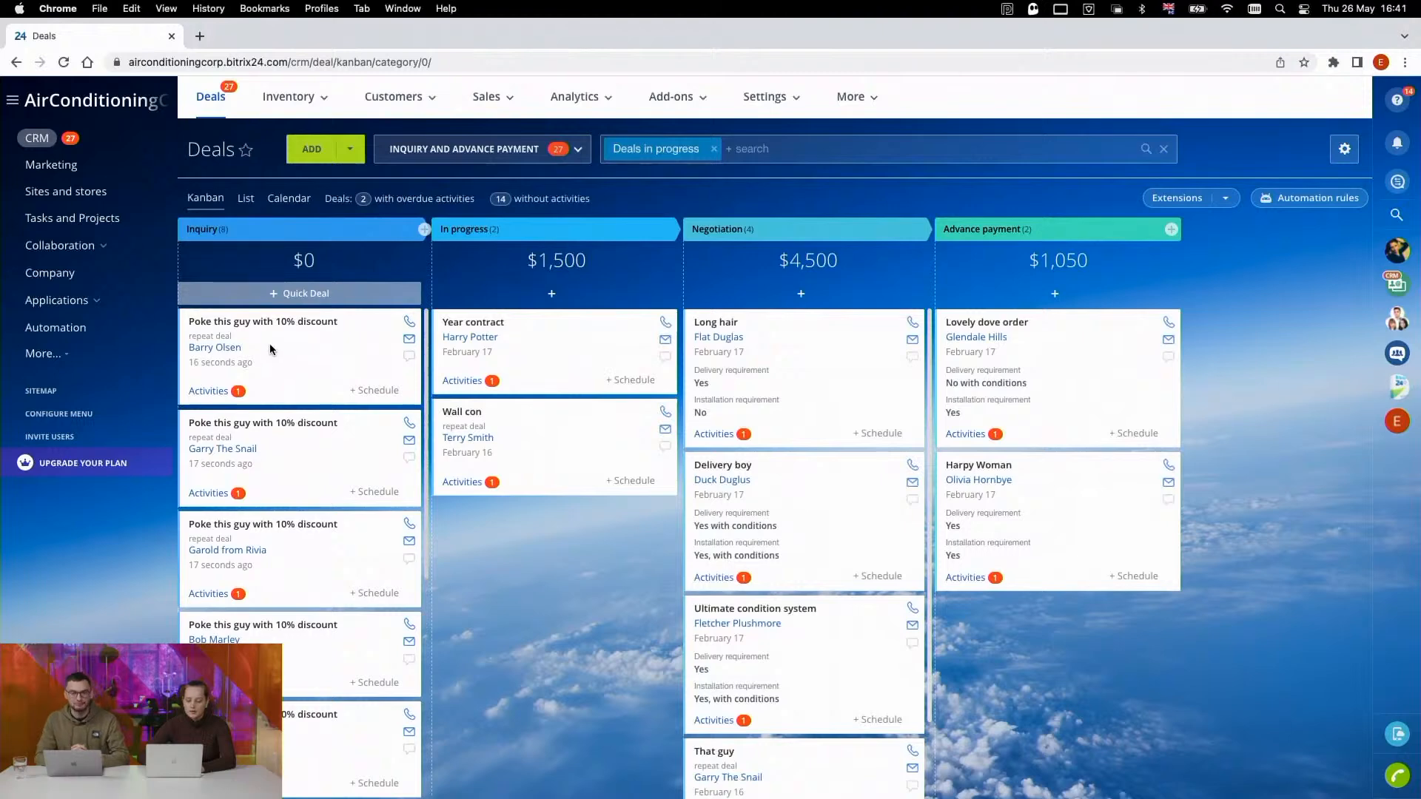
- Open the first "Poke this guy with 10% discount" deal in the Inquiry stage and review its details and timeline
{"action": "left_click", "coordinate": [269, 345]}
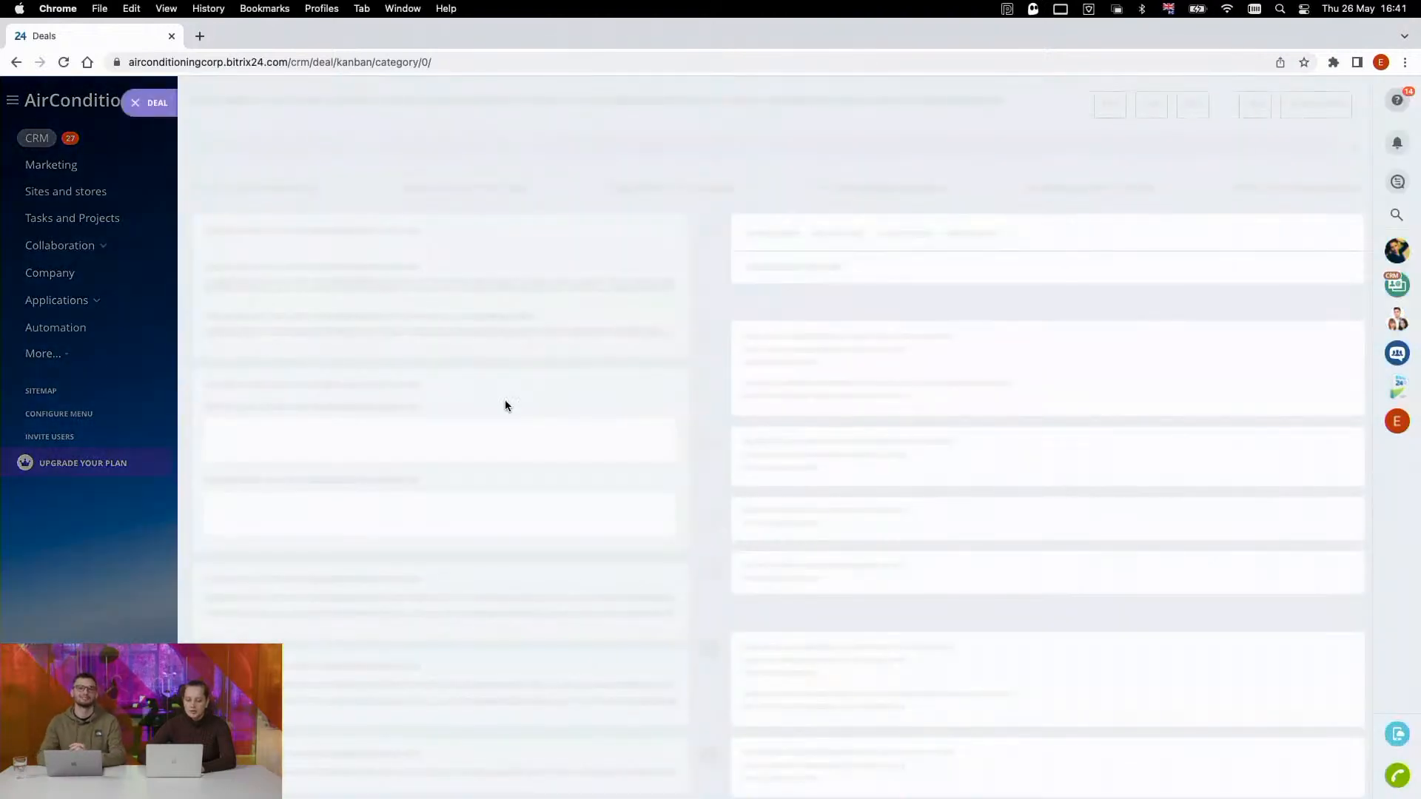
{"action": "scroll", "coordinate": [795, 547], "scroll_direction": "down", "scroll_amount": 1}
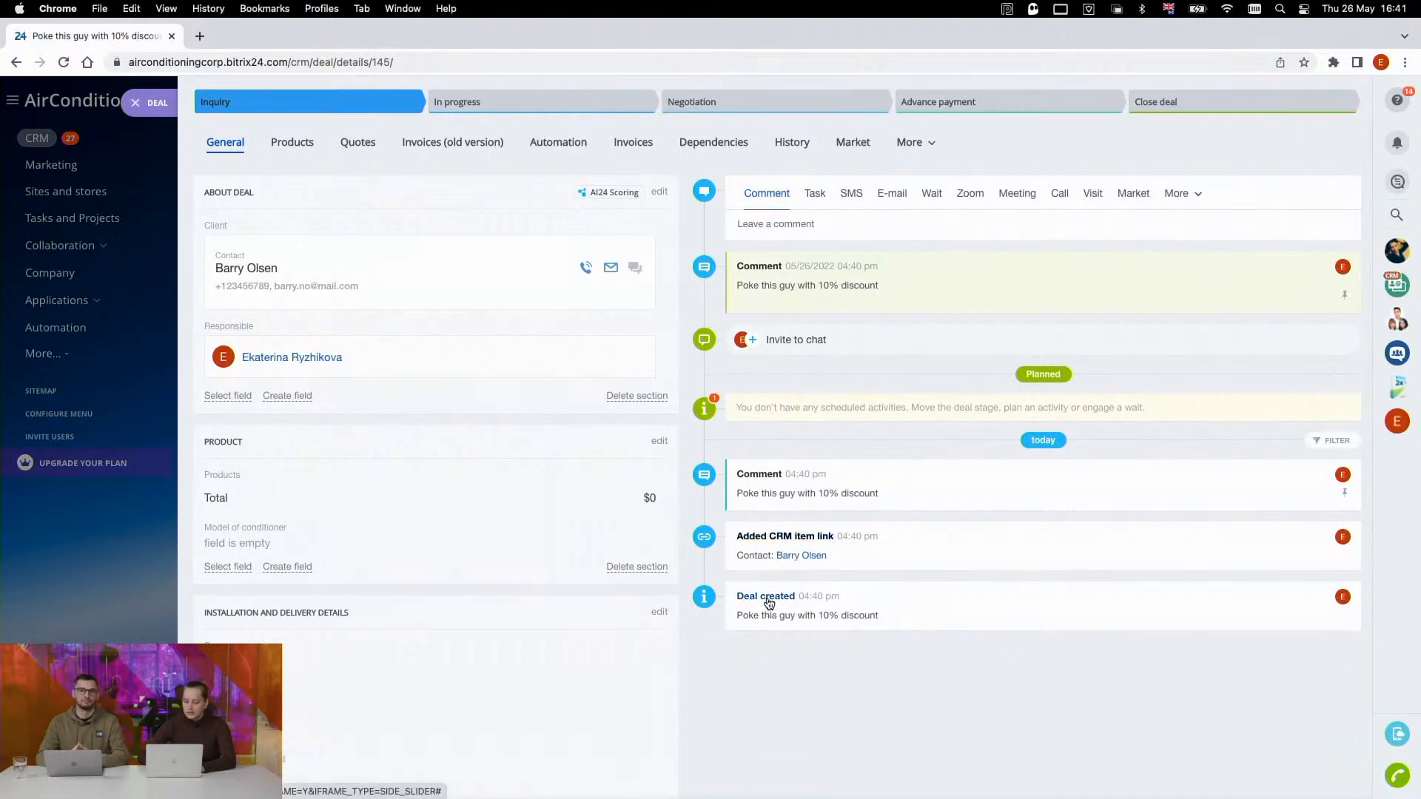
{"action": "scroll", "coordinate": [774, 308], "scroll_direction": "up", "scroll_amount": 1}
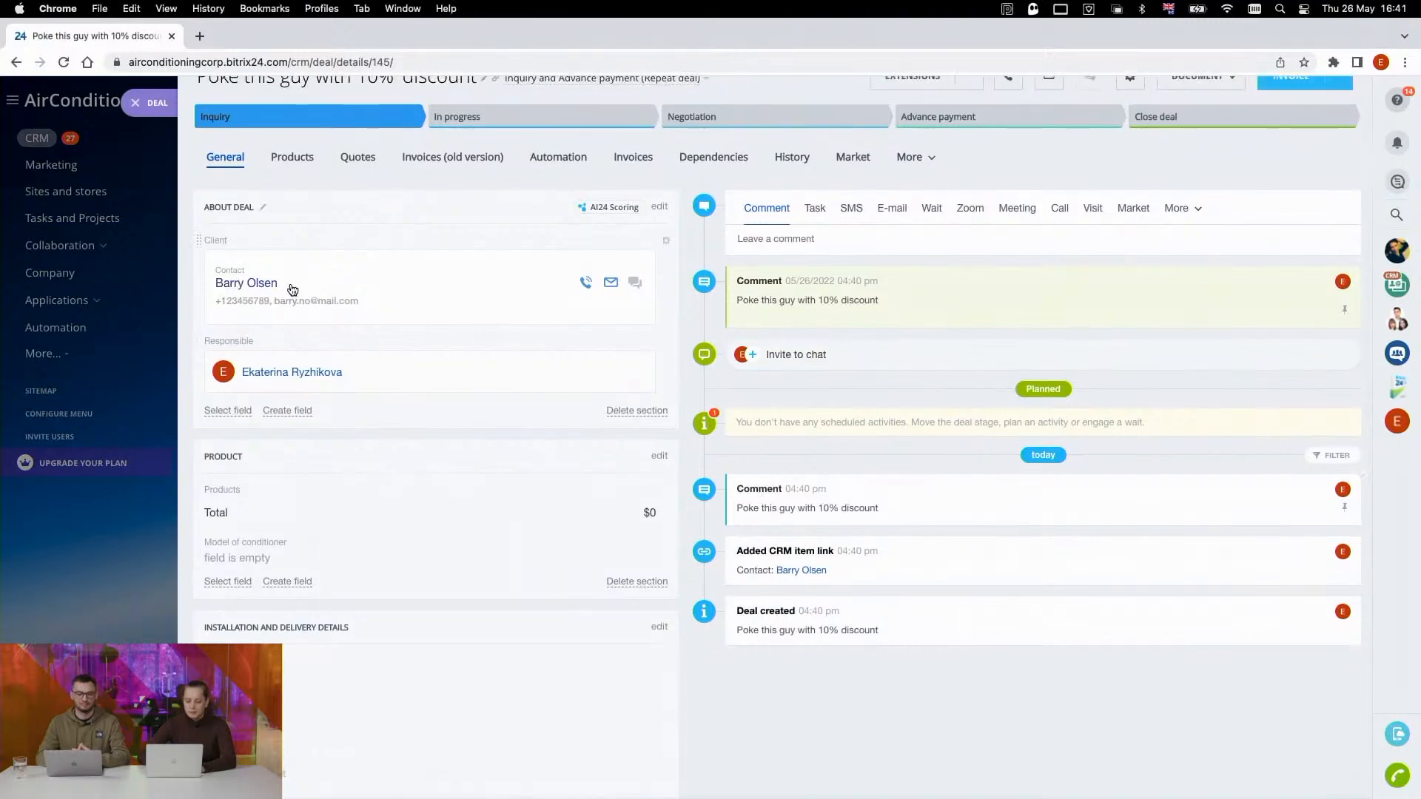
- Open the deal's client contact and examine the timeline for past deals, calls and the newly linked repeat deal
{"action": "left_click", "coordinate": [246, 284]}
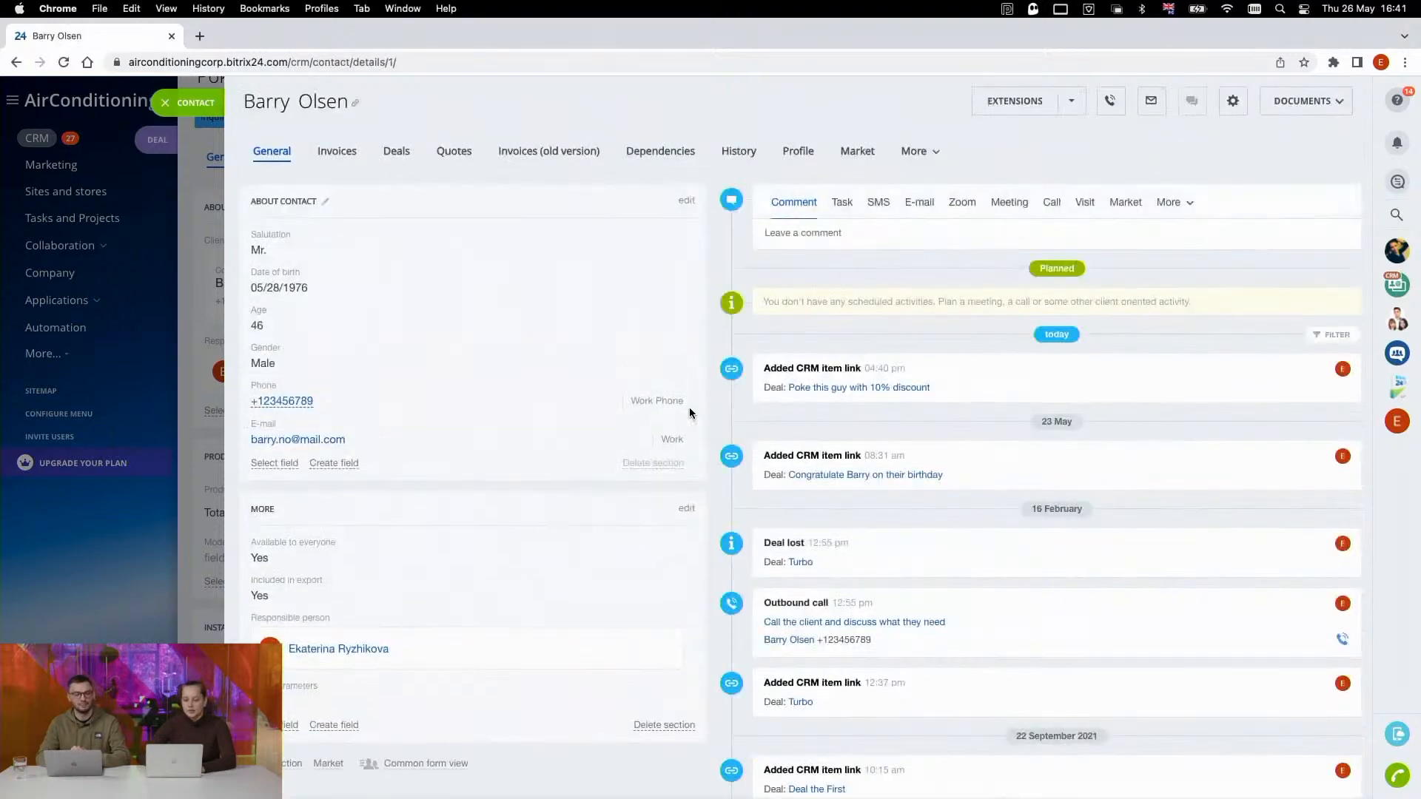
{"action": "scroll", "coordinate": [778, 481], "scroll_direction": "down", "scroll_amount": 5}
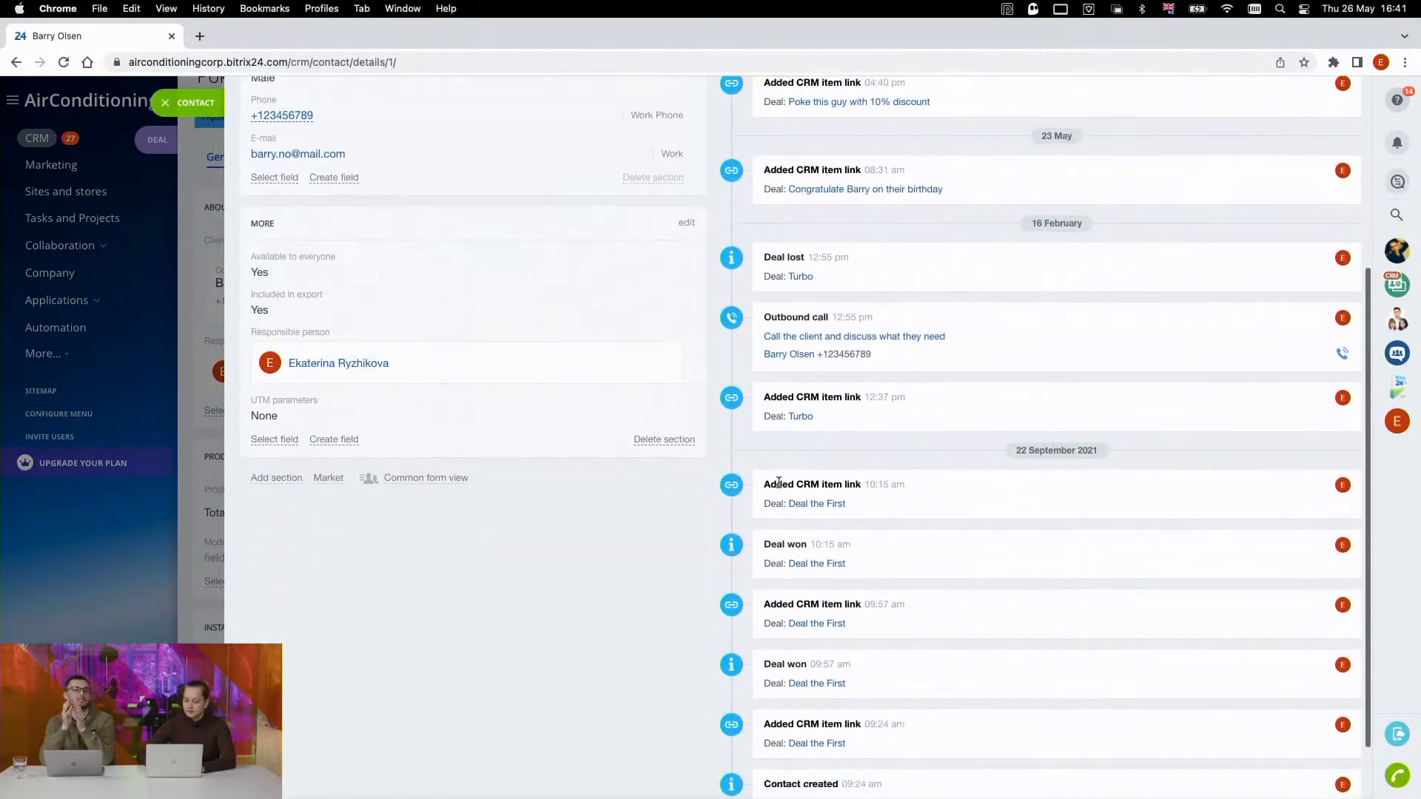
{"action": "scroll", "coordinate": [779, 481], "scroll_direction": "down", "scroll_amount": 2}
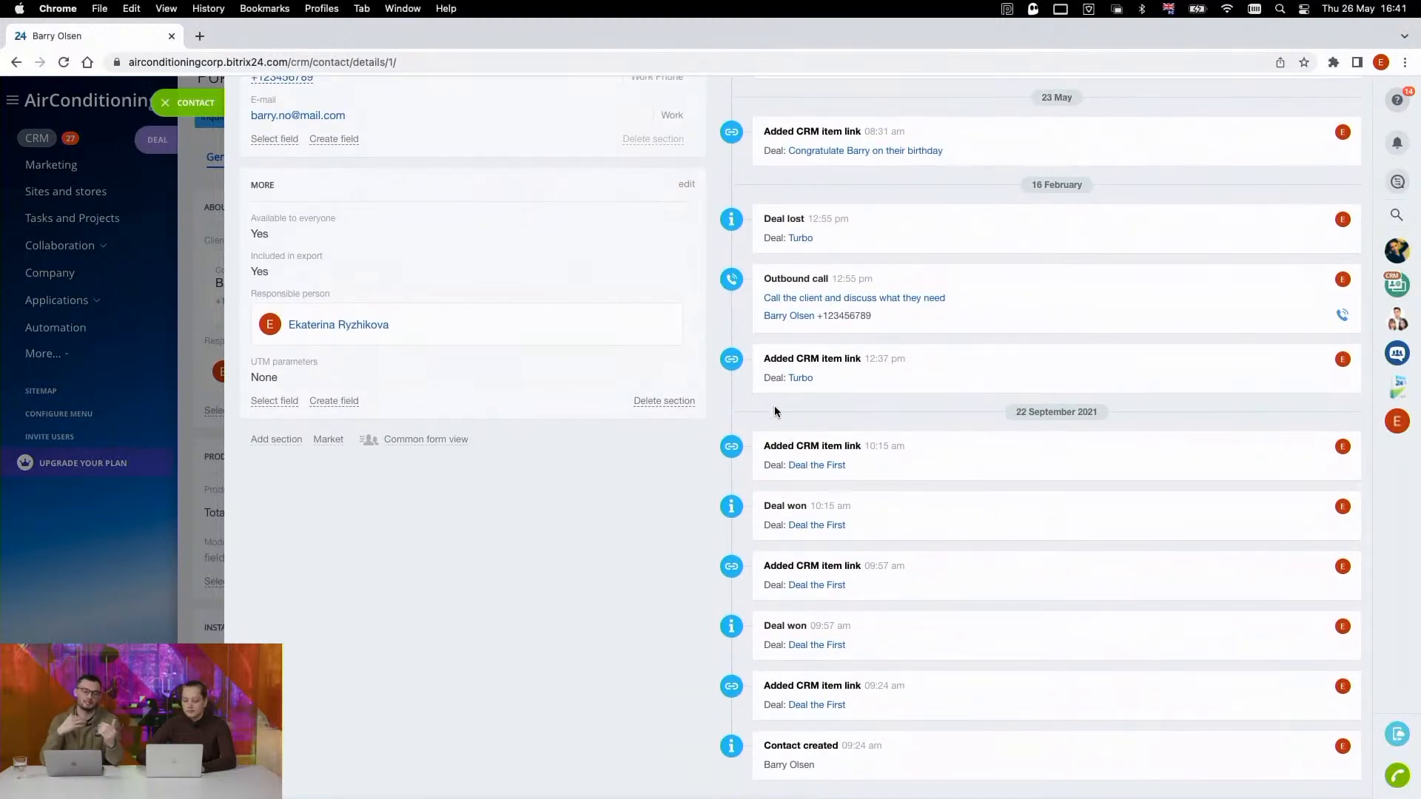
{"action": "scroll", "coordinate": [740, 450], "scroll_direction": "down", "scroll_amount": 1}
{"action": "scroll", "coordinate": [738, 450], "scroll_direction": "up", "scroll_amount": 7}
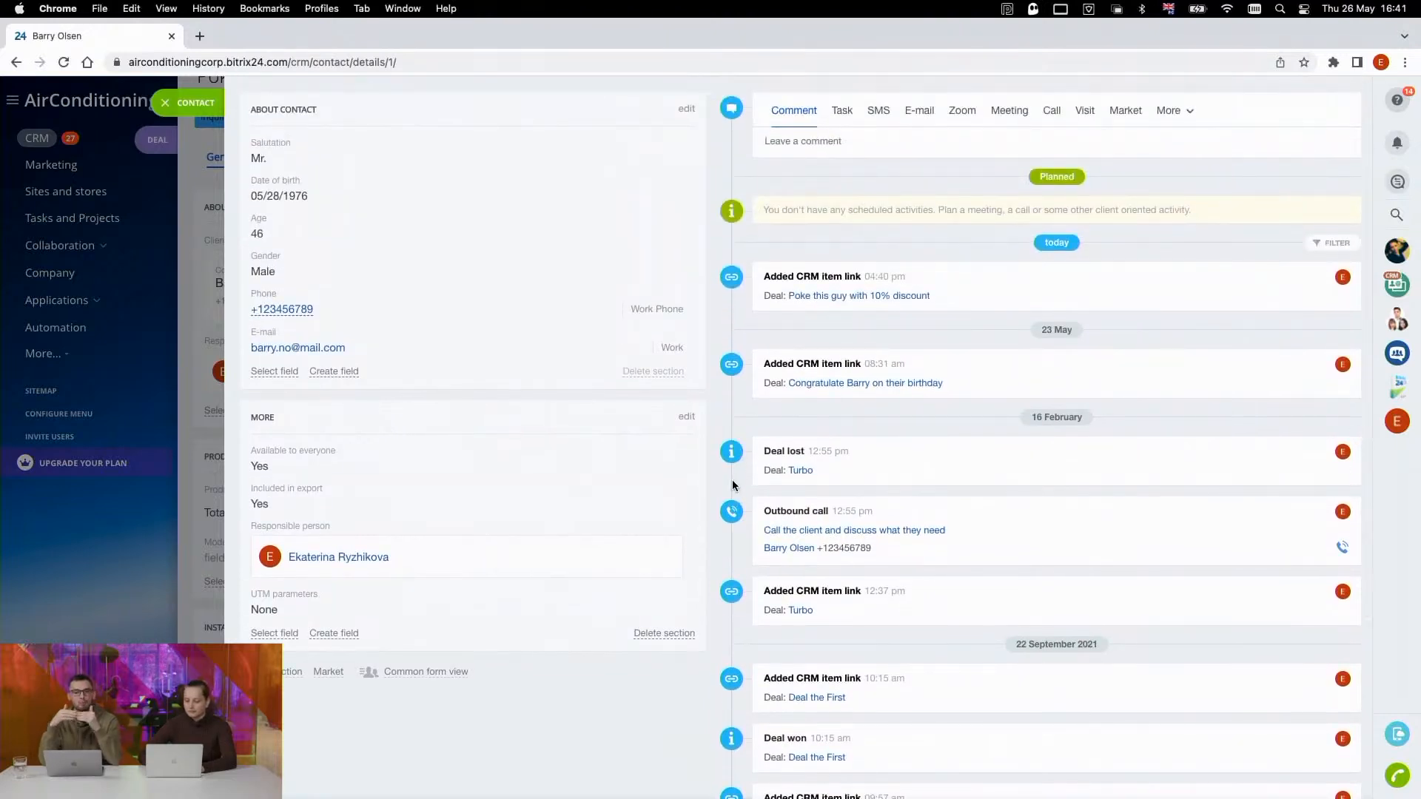
{"action": "scroll", "coordinate": [735, 485], "scroll_direction": "up", "scroll_amount": 1}
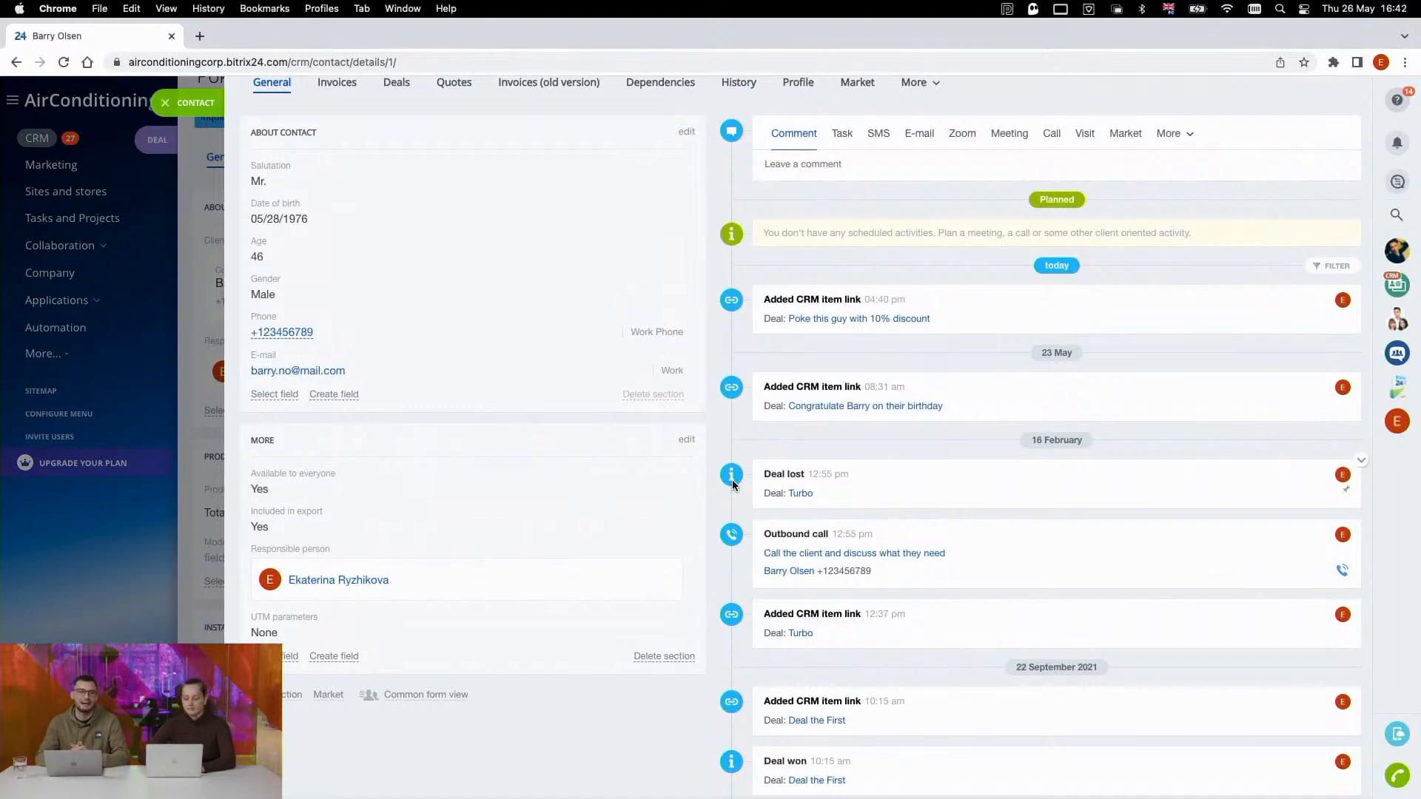
{"action": "scroll", "coordinate": [748, 459], "scroll_direction": "down", "scroll_amount": 3}
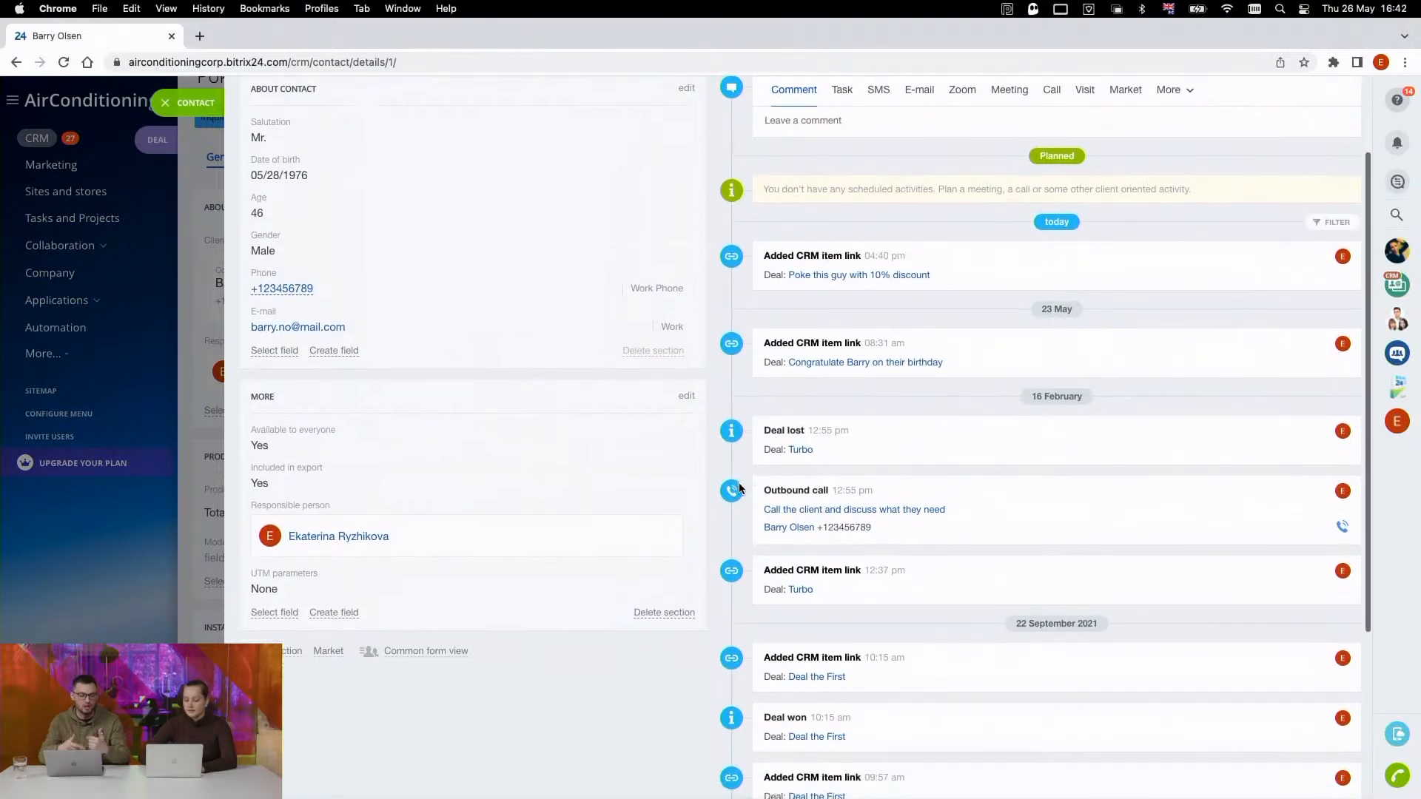
{"action": "scroll", "coordinate": [740, 490], "scroll_direction": "up", "scroll_amount": 1}
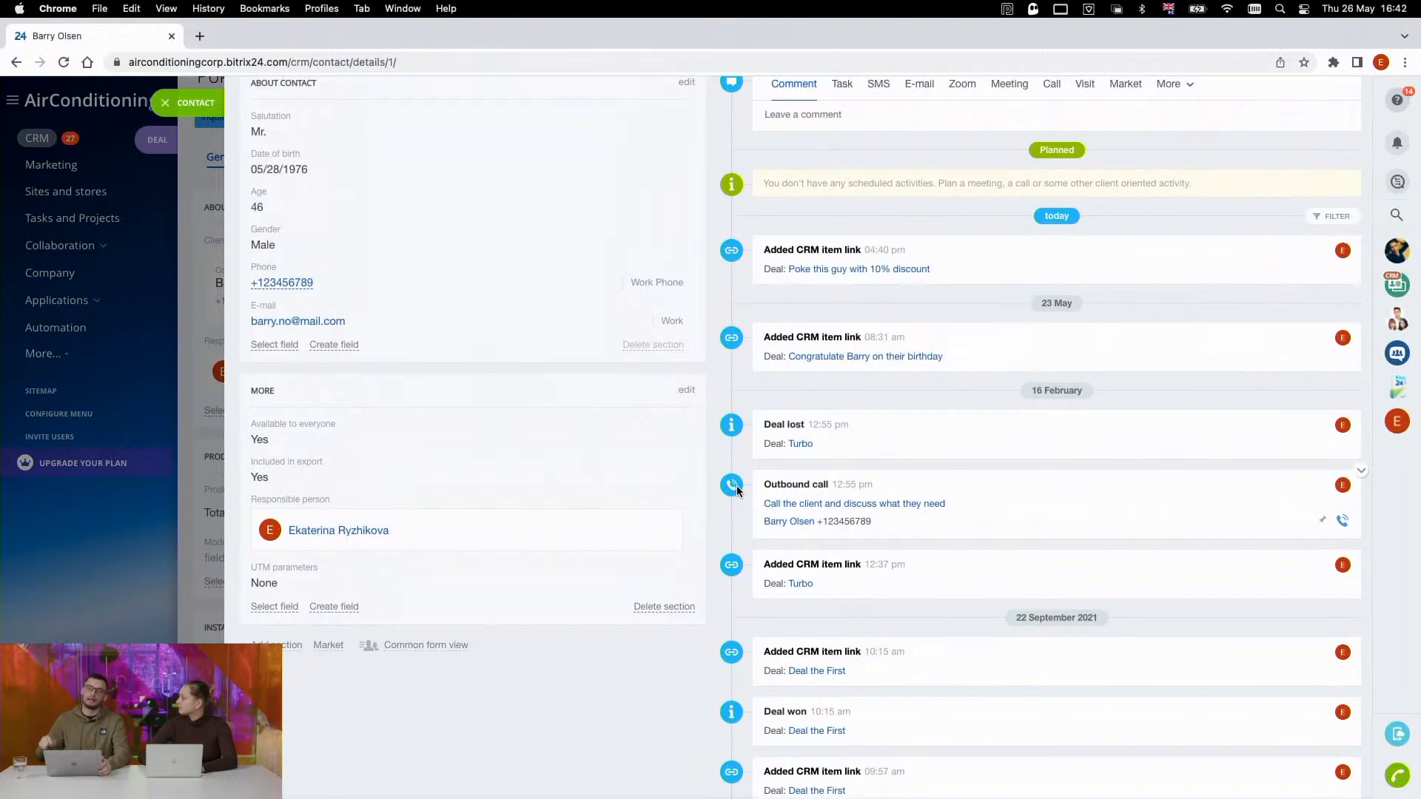
{"action": "scroll", "coordinate": [666, 473], "scroll_direction": "up", "scroll_amount": 1}
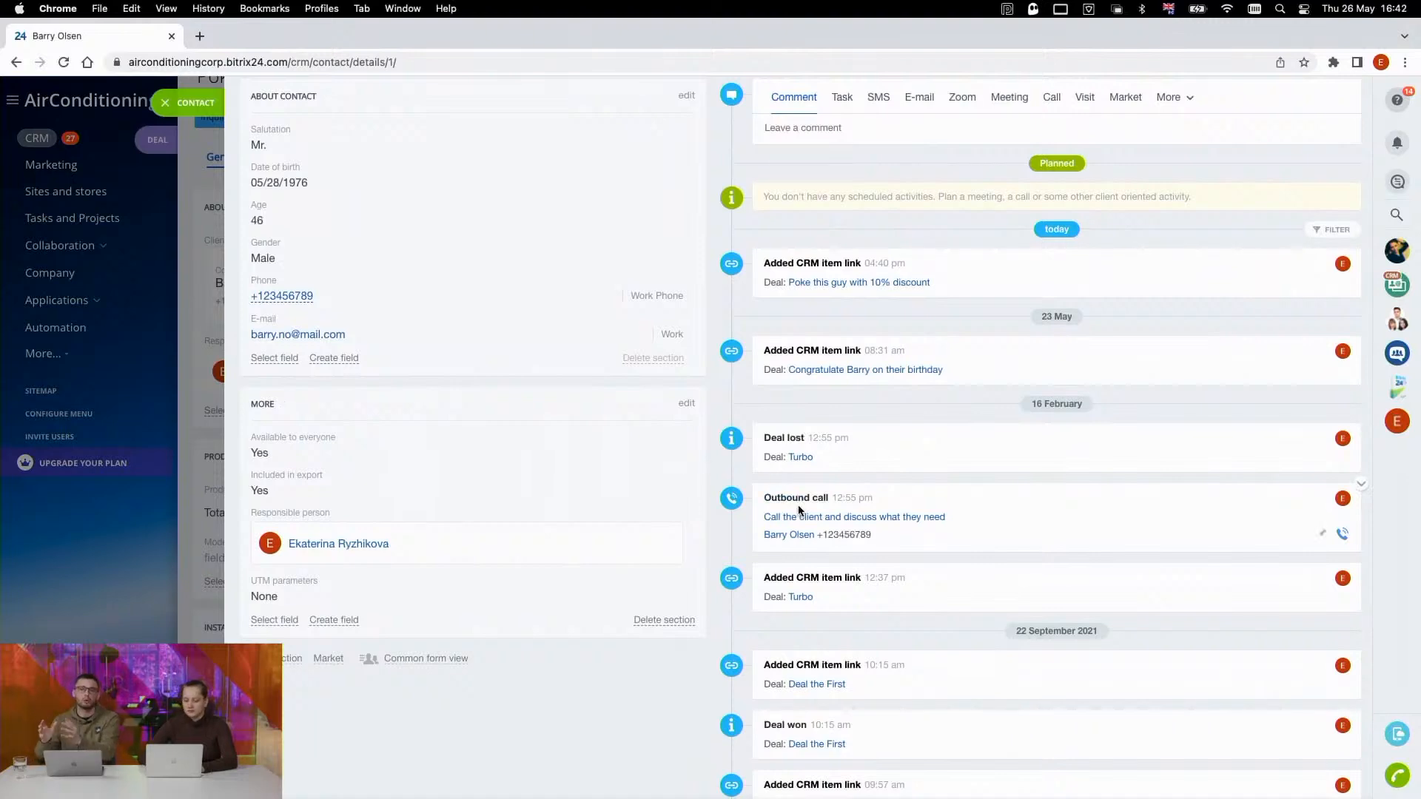
{"action": "scroll", "coordinate": [735, 513], "scroll_direction": "down", "scroll_amount": 3}
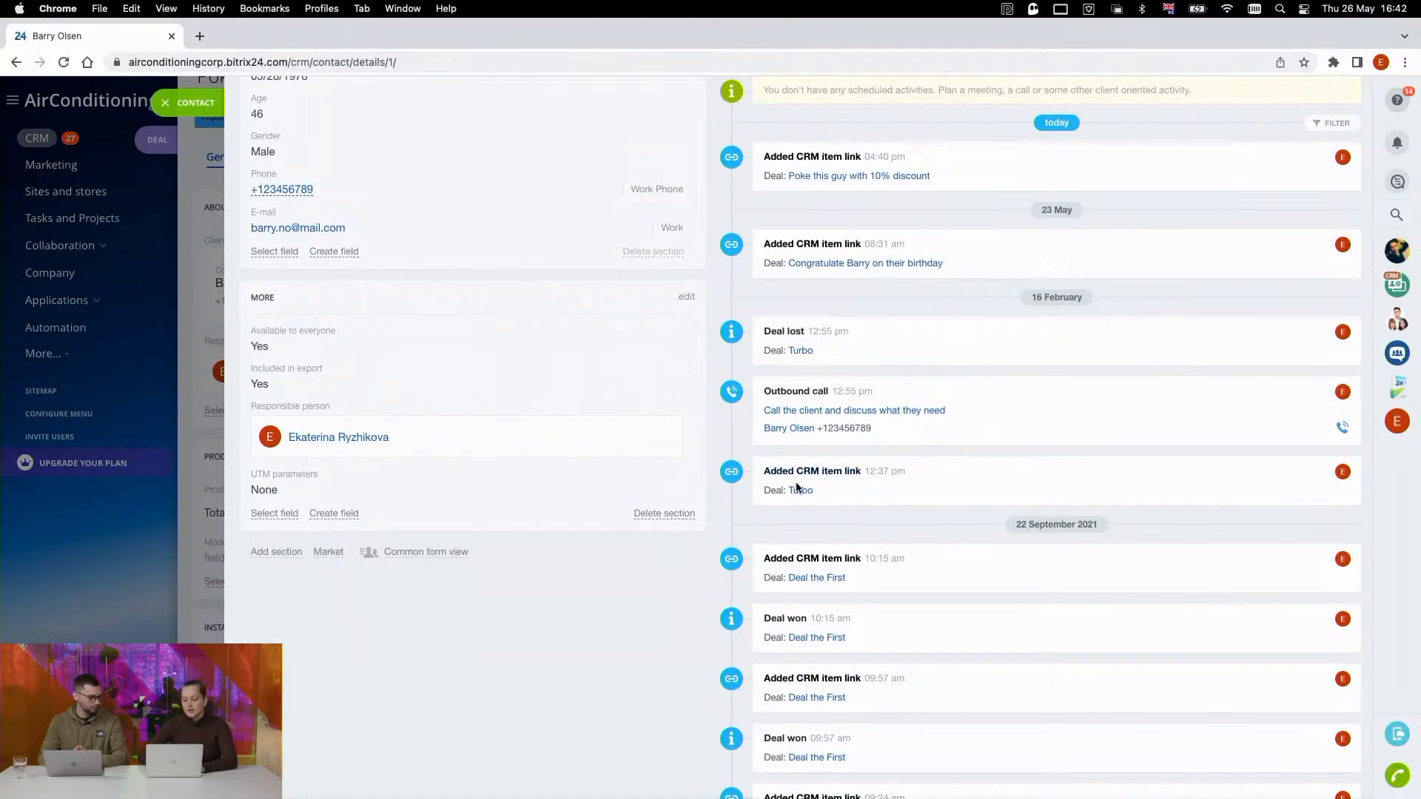
{"action": "scroll", "coordinate": [796, 437], "scroll_direction": "up", "scroll_amount": 2}
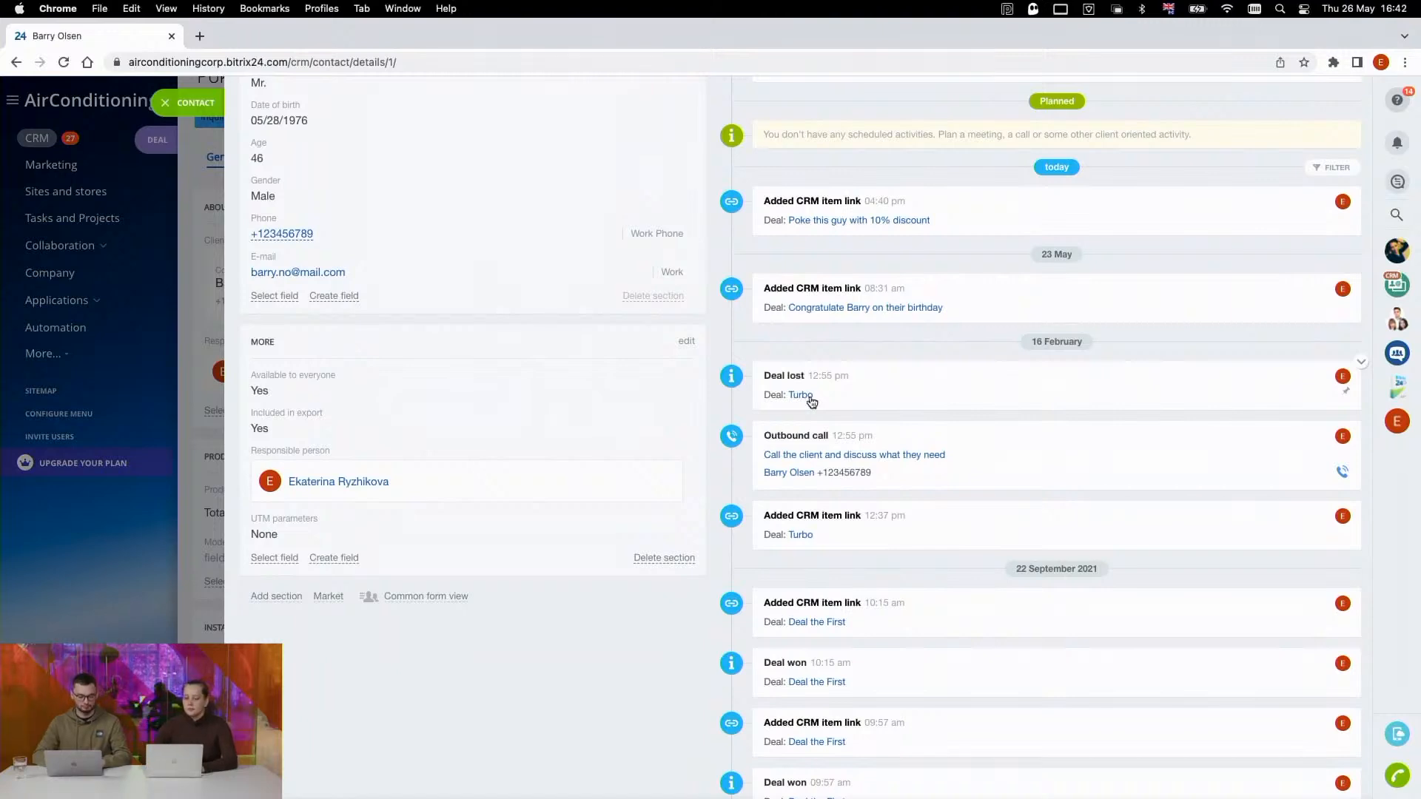
{"action": "scroll", "coordinate": [419, 208], "scroll_direction": "up", "scroll_amount": 3}
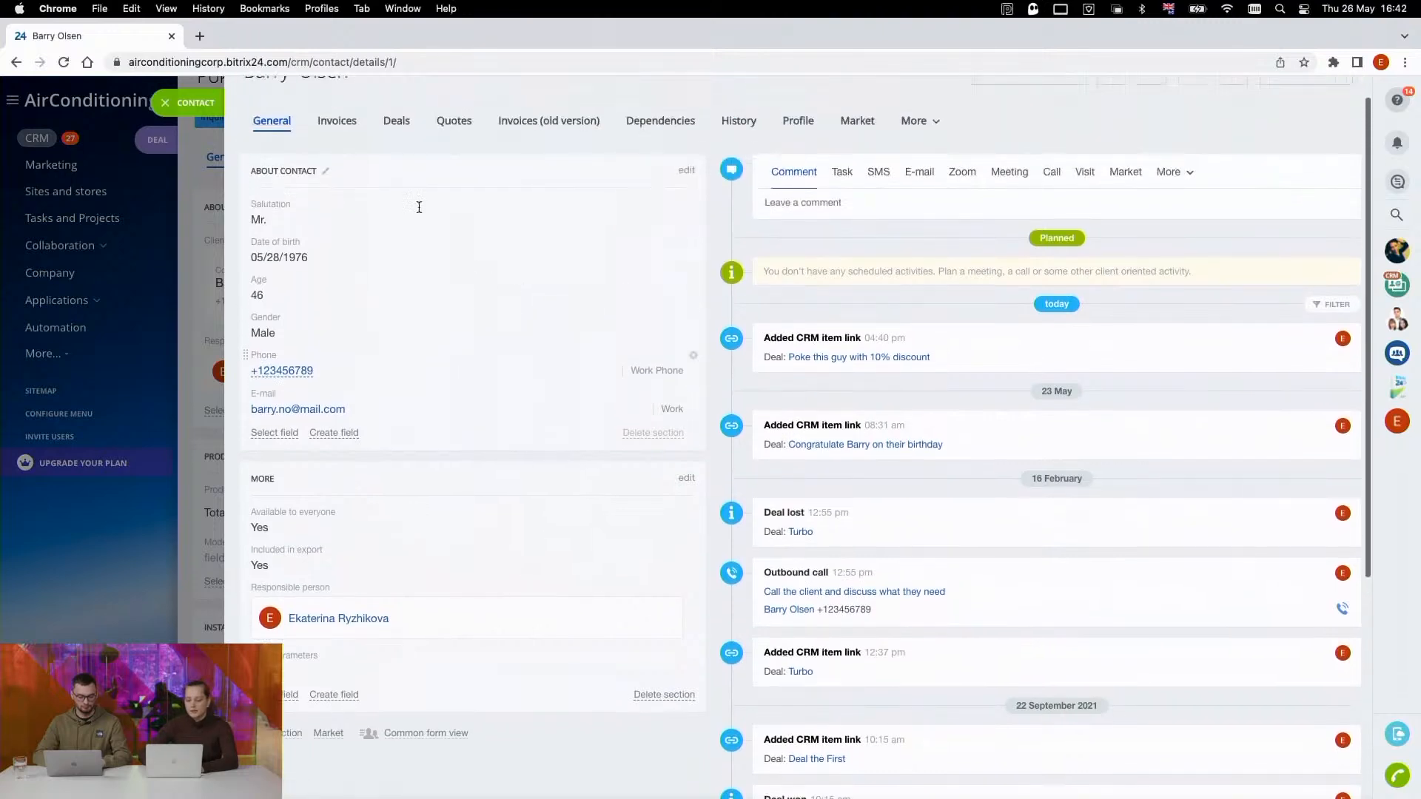
- Close the client's contact card and return to the details of the repeat deal
{"action": "left_click", "coordinate": [429, 255]}
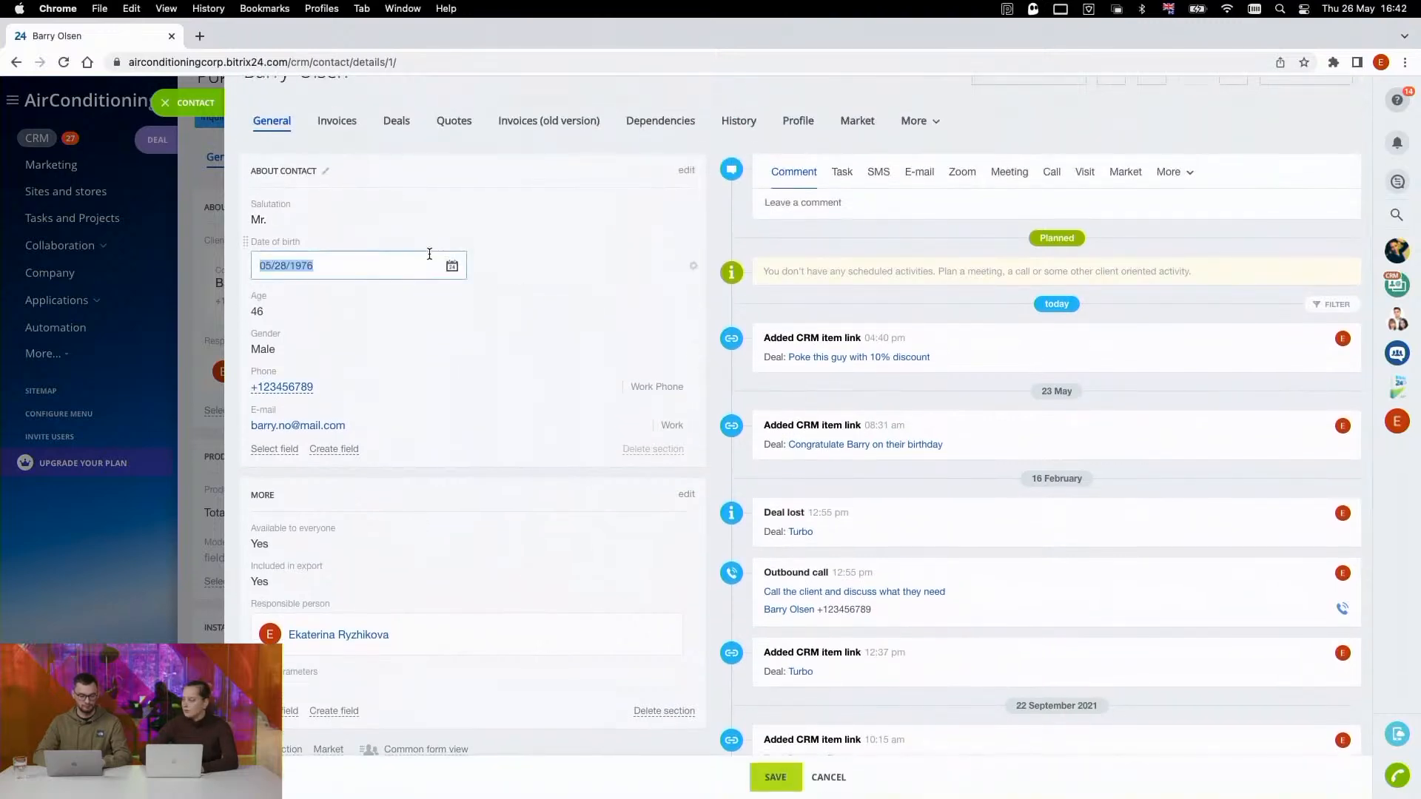
{"action": "left_click", "coordinate": [685, 127]}
{"action": "left_click", "coordinate": [200, 109]}
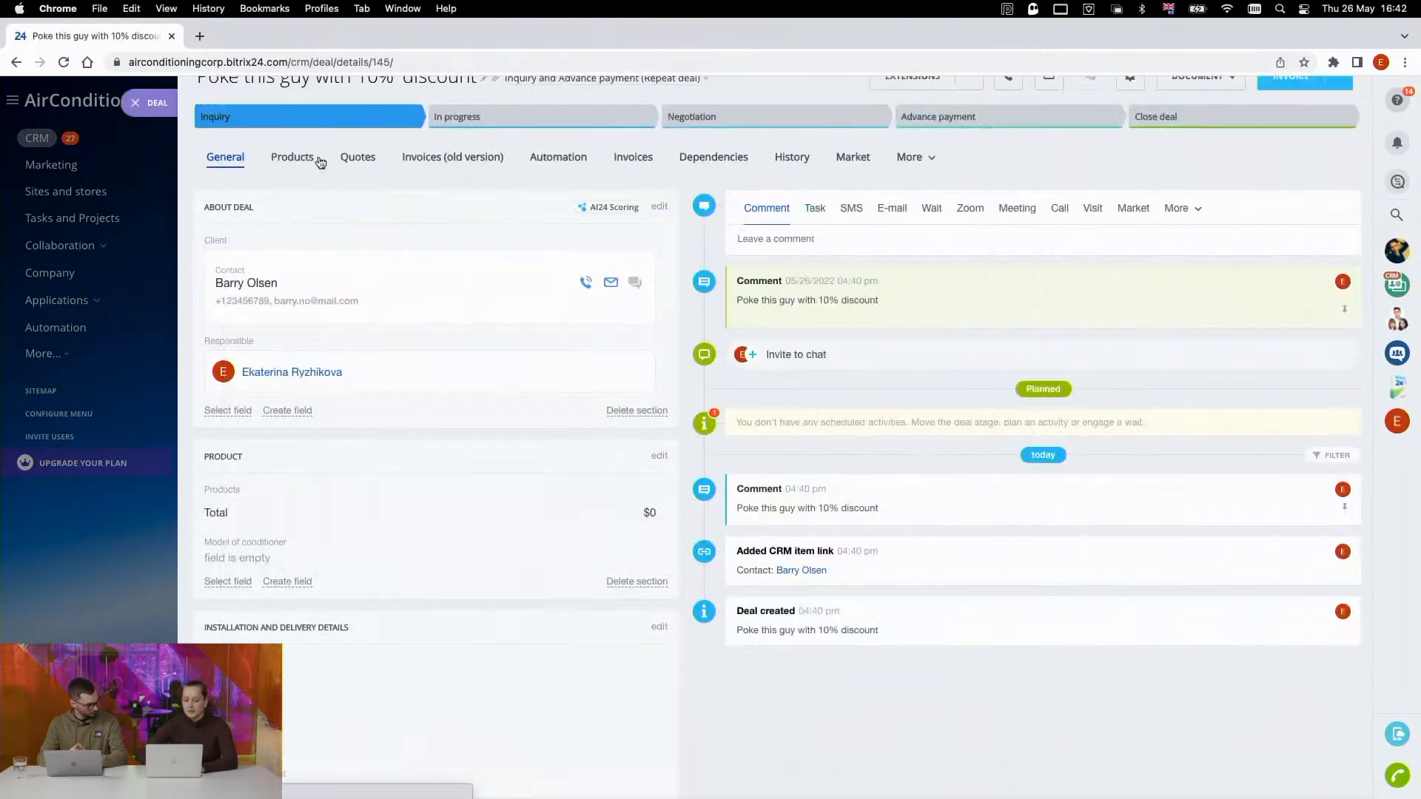
{"action": "scroll", "coordinate": [371, 212], "scroll_direction": "up", "scroll_amount": 1}
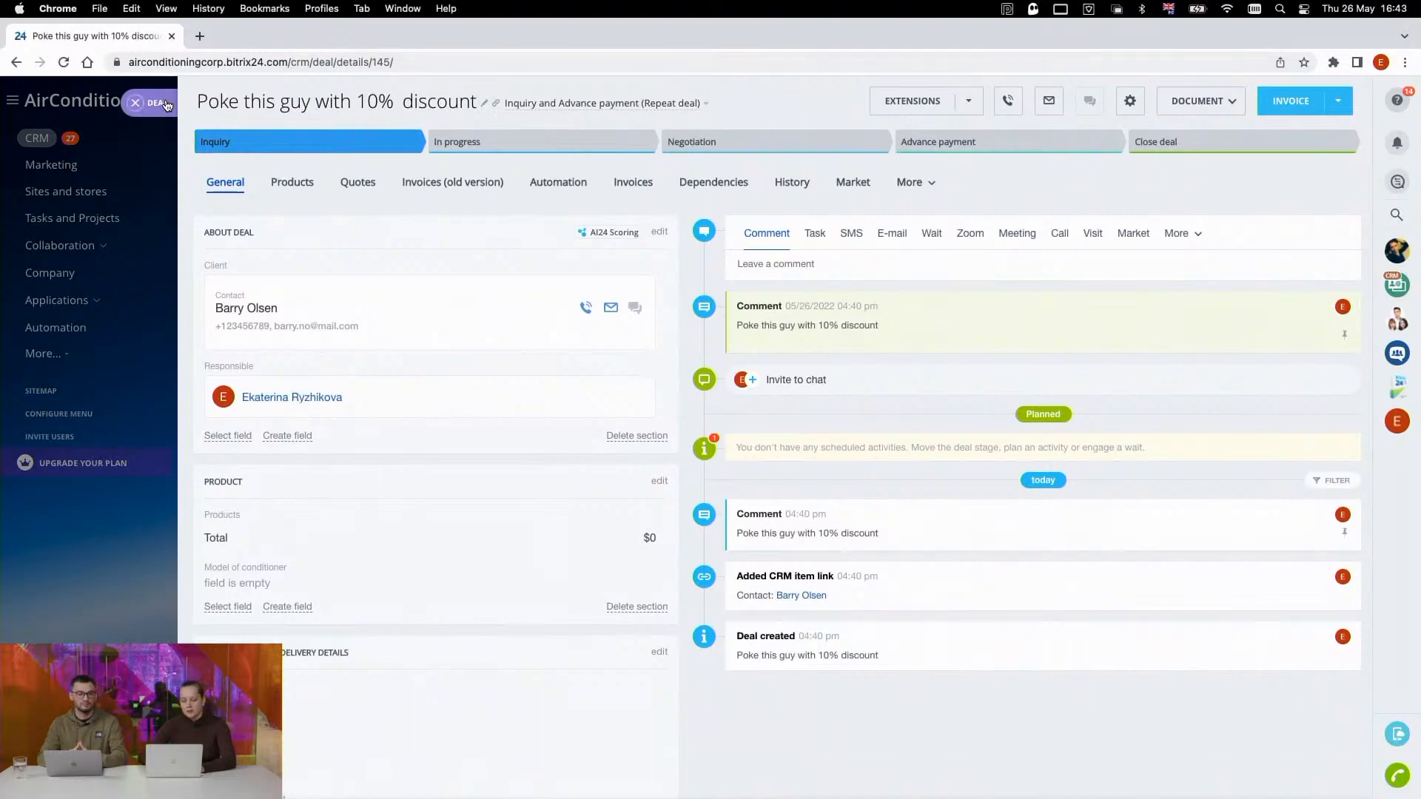
- Close the deal card and move the first "Poke this guy with 10% discount" deal from Inquiry to the In progress stage
{"action": "left_click", "coordinate": [136, 102]}
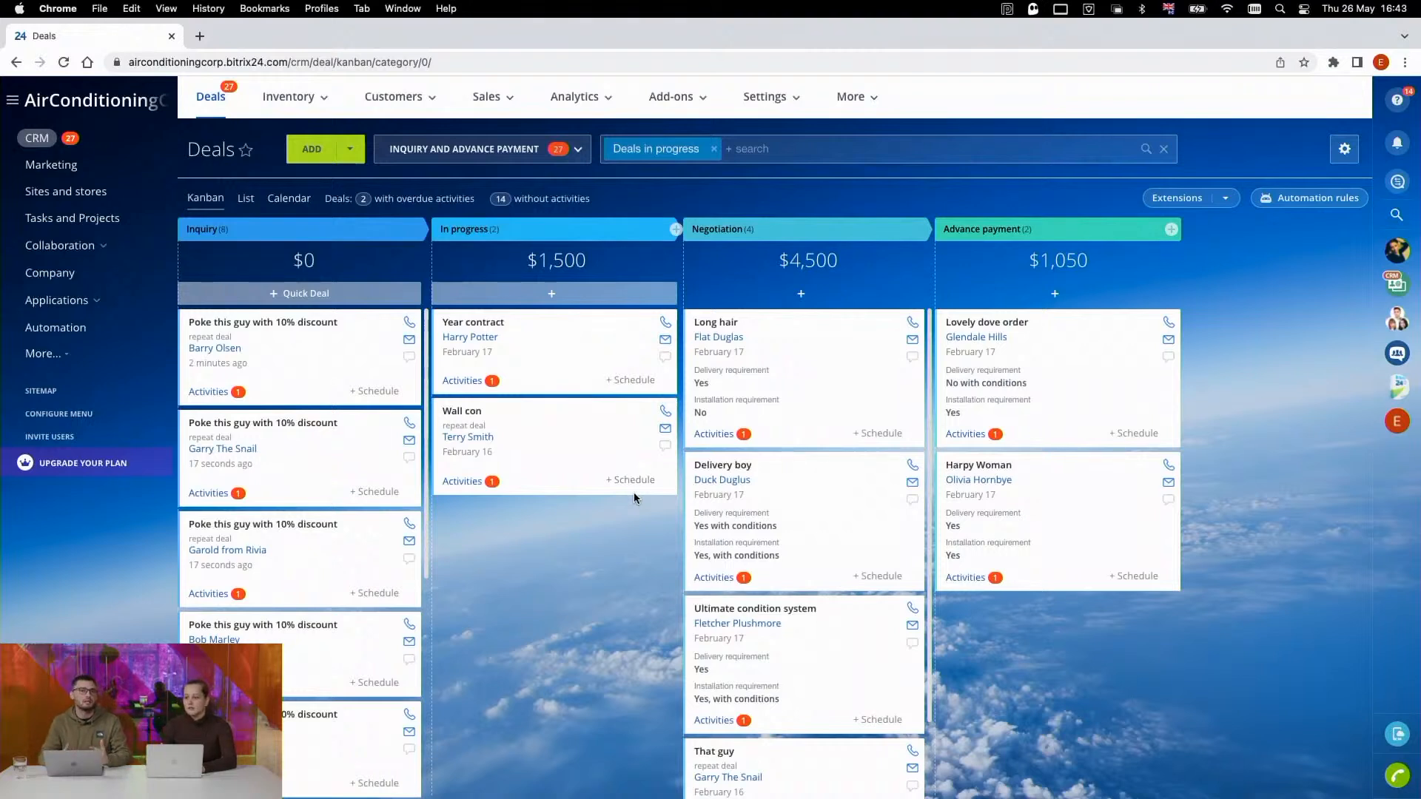
{"action": "left_click_drag", "start_coordinate": [325, 367], "coordinate": [463, 546]}
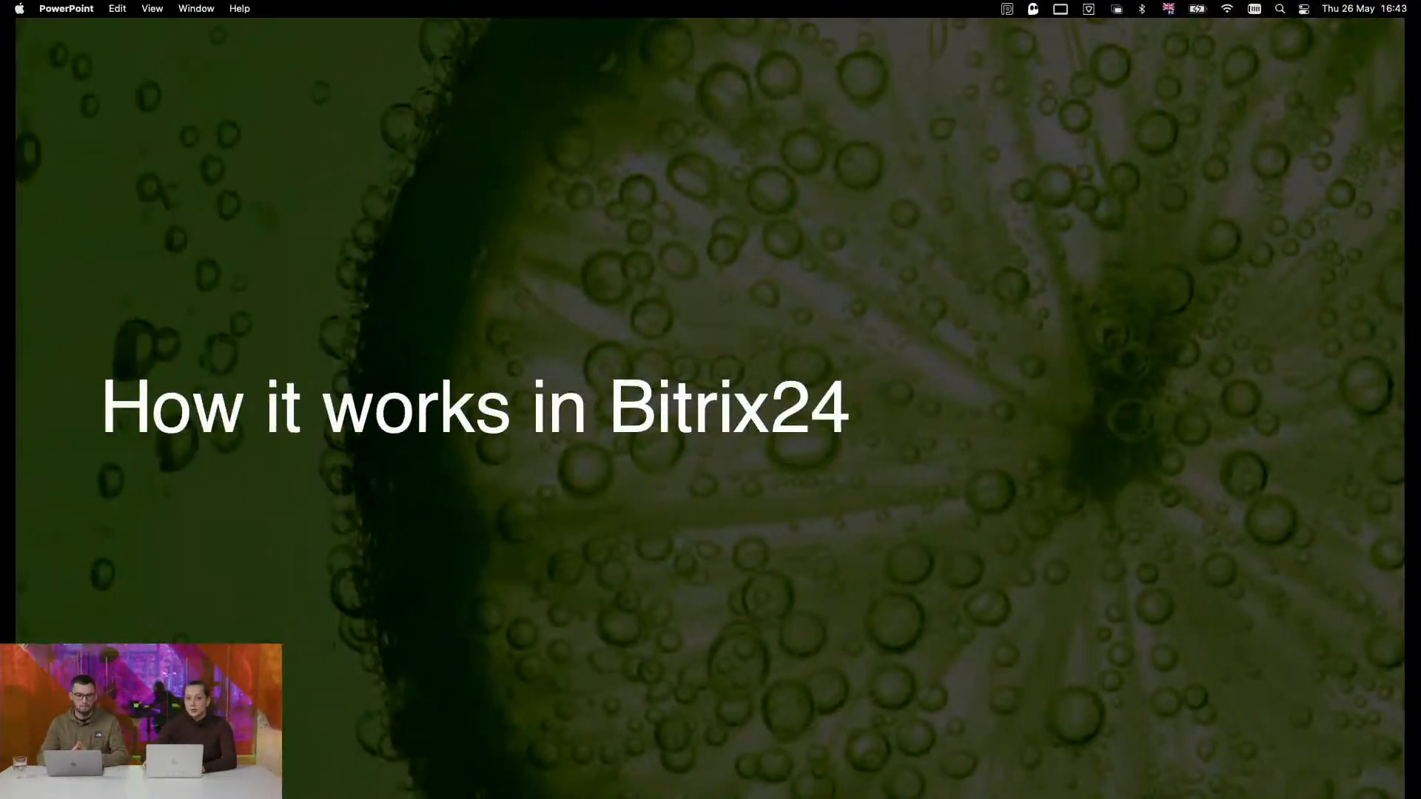
{"action": "key", "text": "Right"}
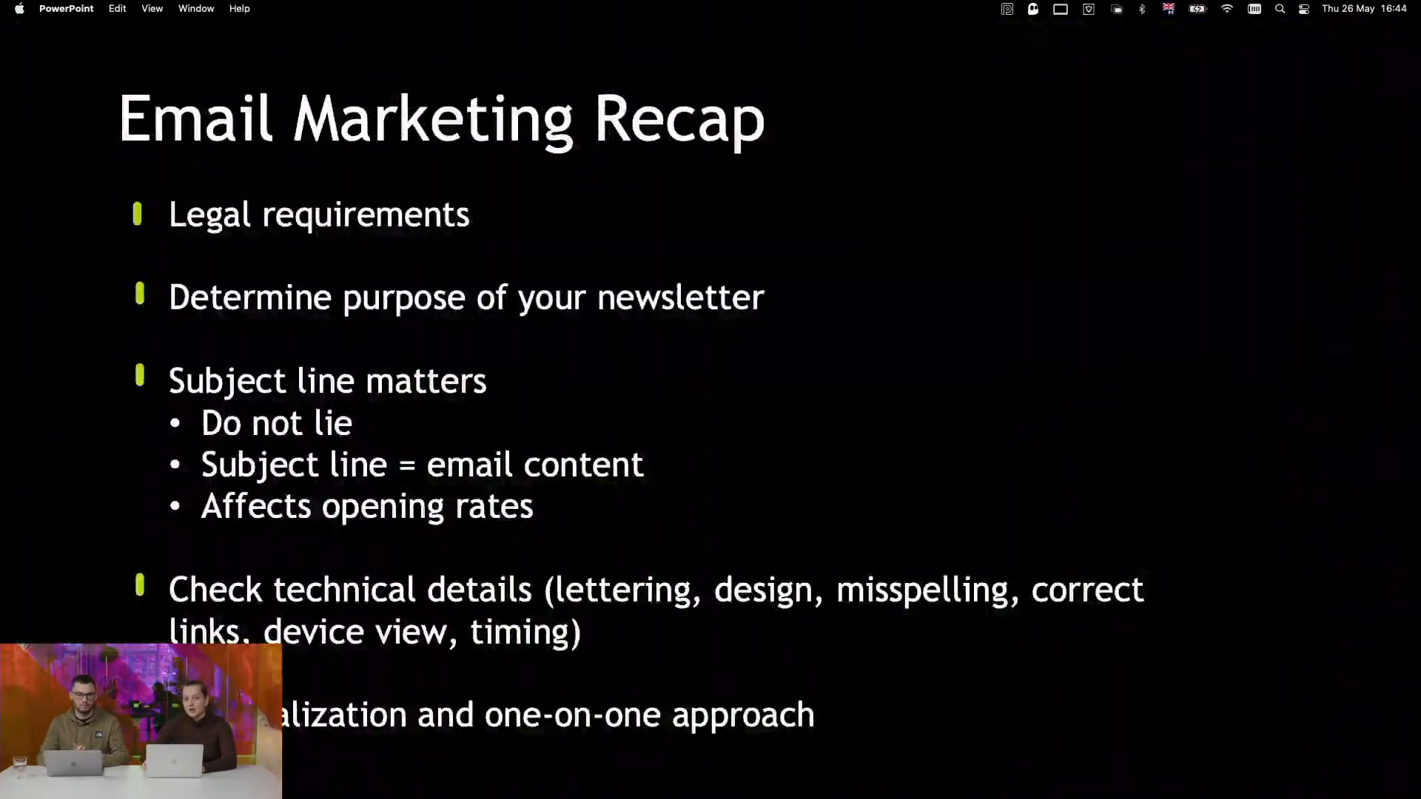